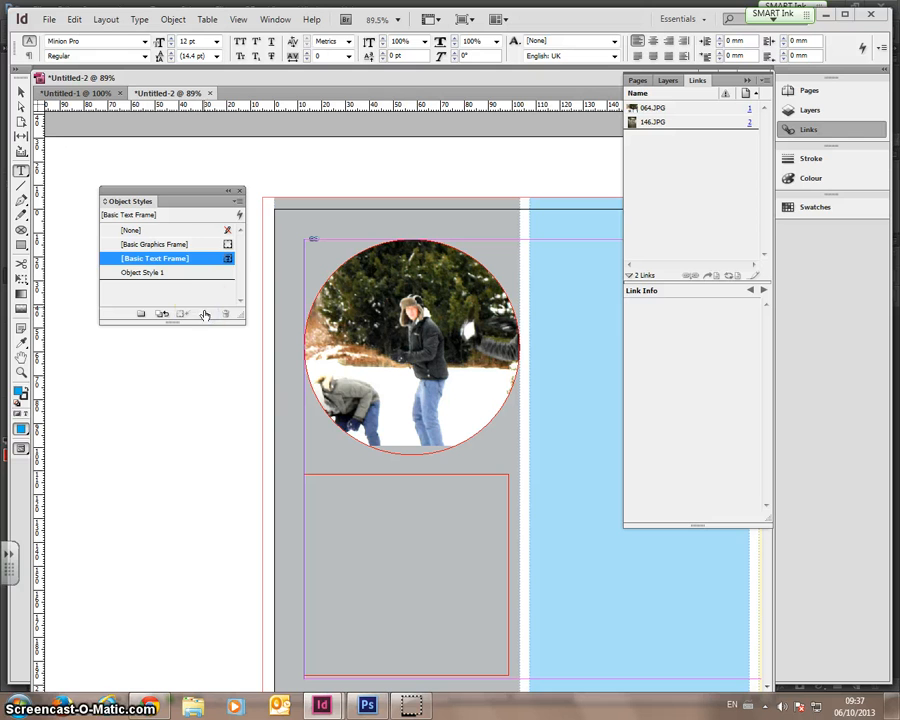
- Select Object Style 1 in the Object Styles panel and bring up its context menu
{"action": "left_click", "coordinate": [185, 273]}
{"action": "right_click", "coordinate": [180, 274]}
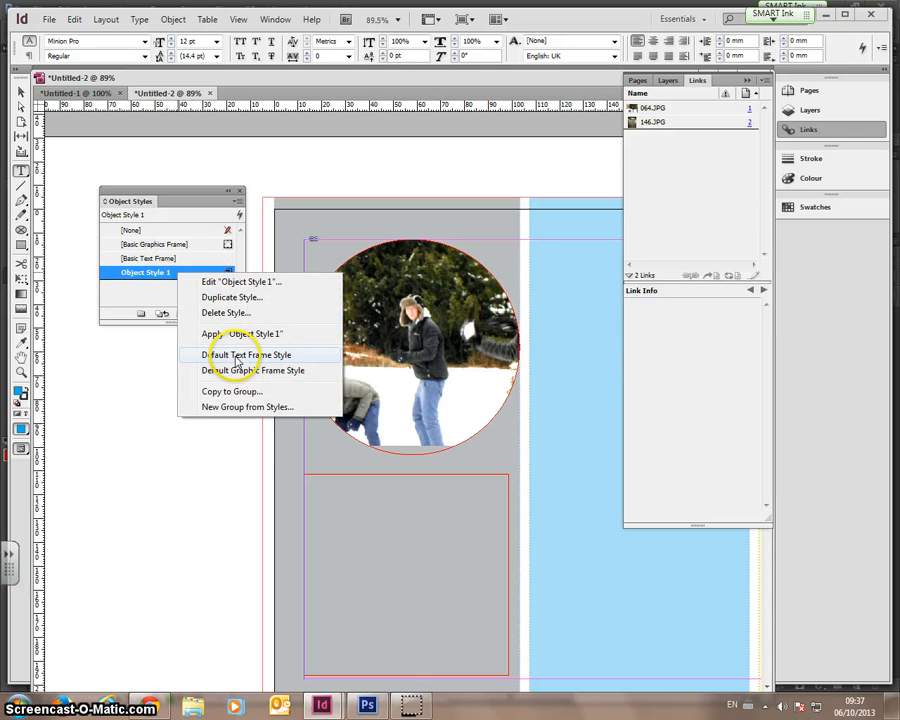
- Edit Object Style 1 to have a Black 8 pt stroke, fill [None], and Drop Shadow enabled
{"action": "left_click", "coordinate": [243, 283]}
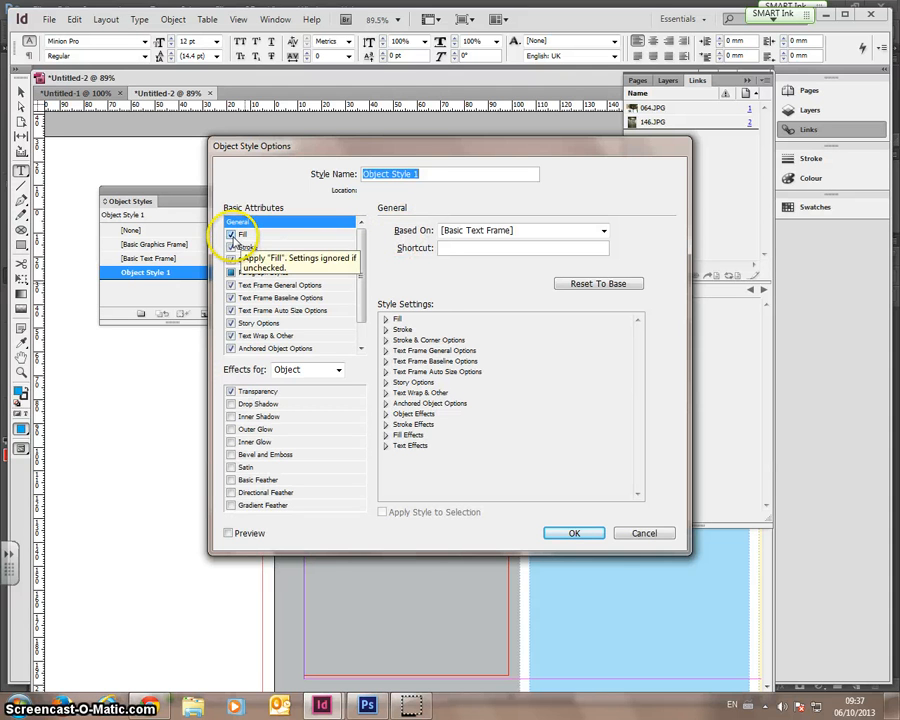
{"action": "left_click", "coordinate": [231, 235]}
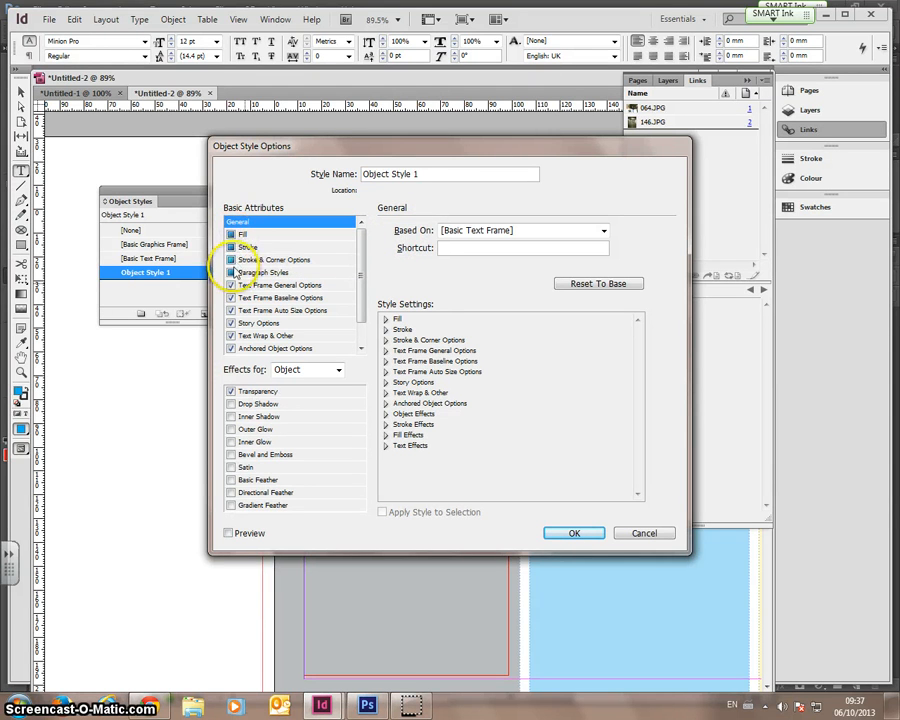
{"action": "left_click", "coordinate": [231, 247]}
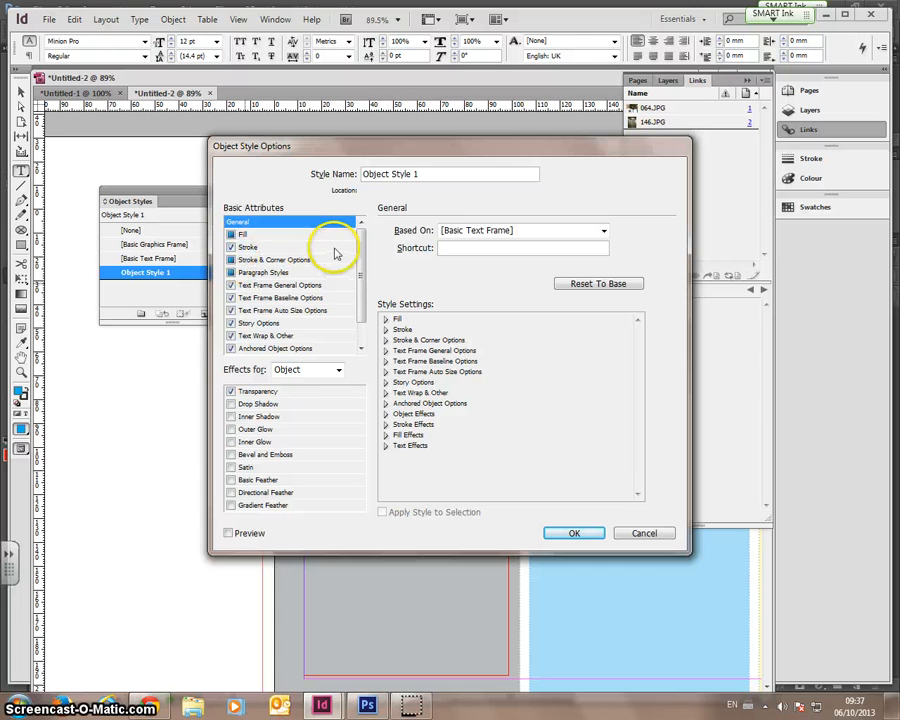
{"action": "left_click", "coordinate": [248, 248]}
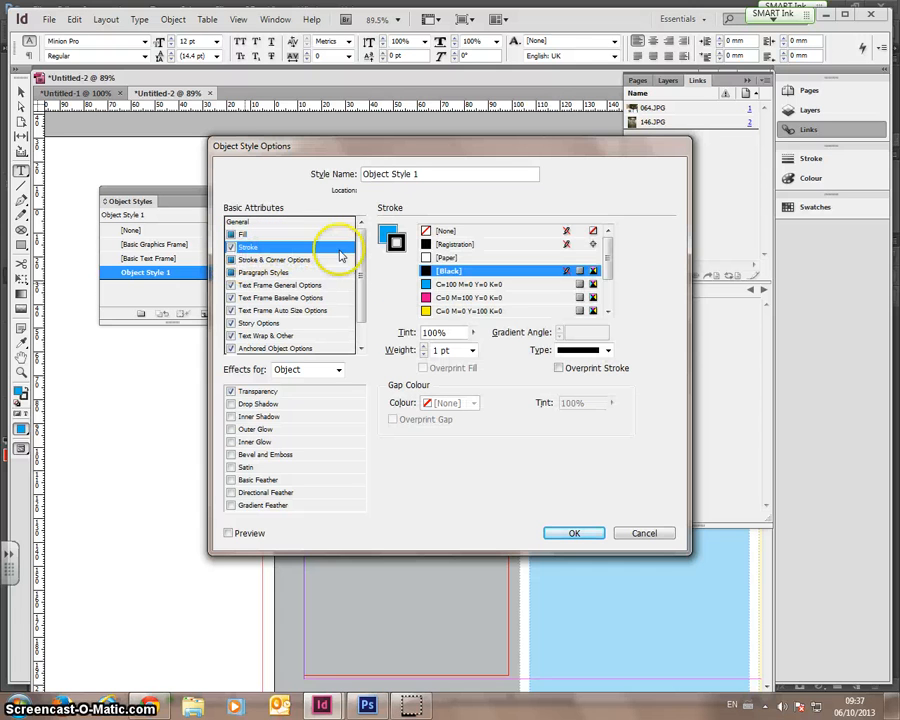
{"action": "left_click", "coordinate": [424, 347]}
{"action": "left_click", "coordinate": [424, 347]}
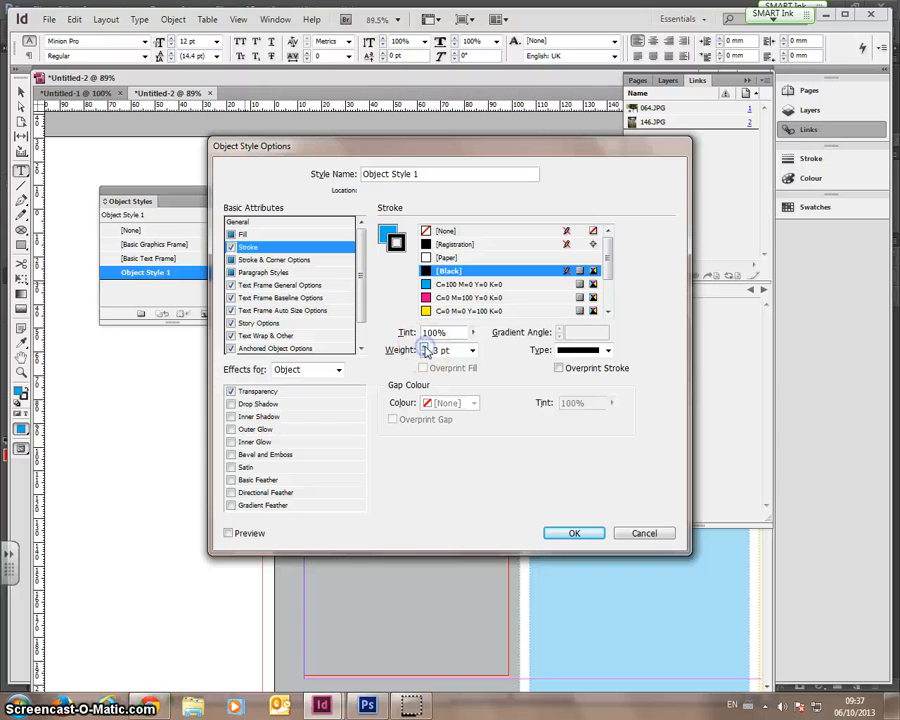
{"action": "left_click", "coordinate": [387, 233]}
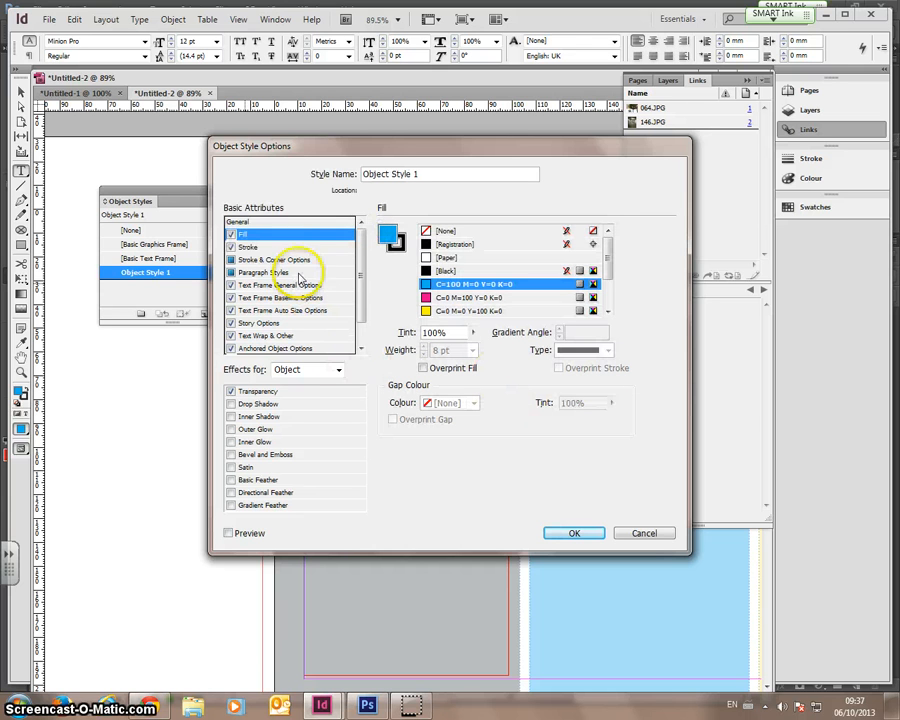
{"action": "left_click", "coordinate": [429, 233]}
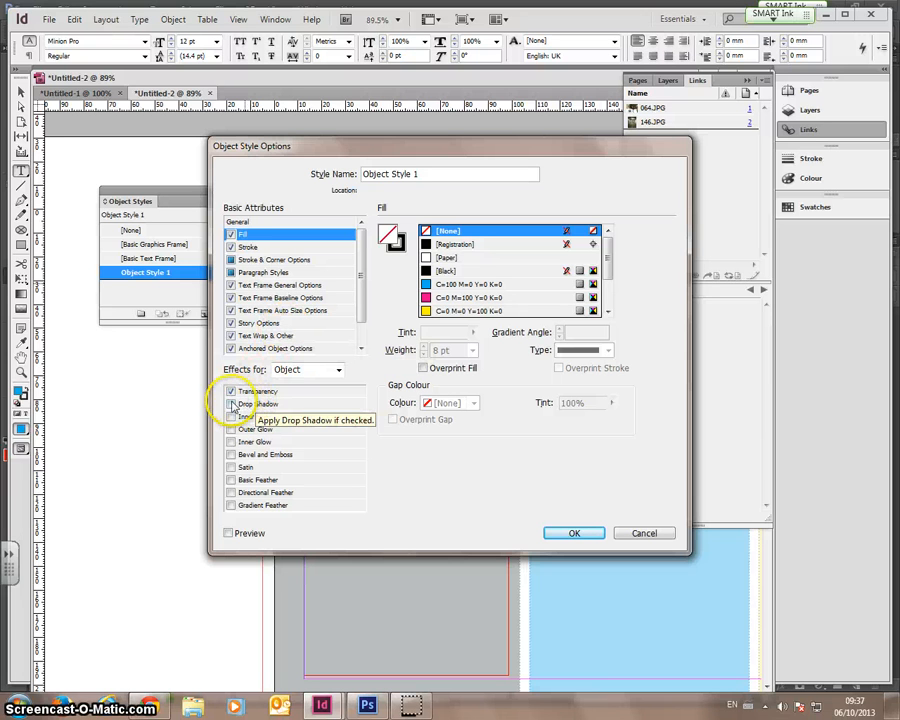
{"action": "left_click", "coordinate": [232, 404]}
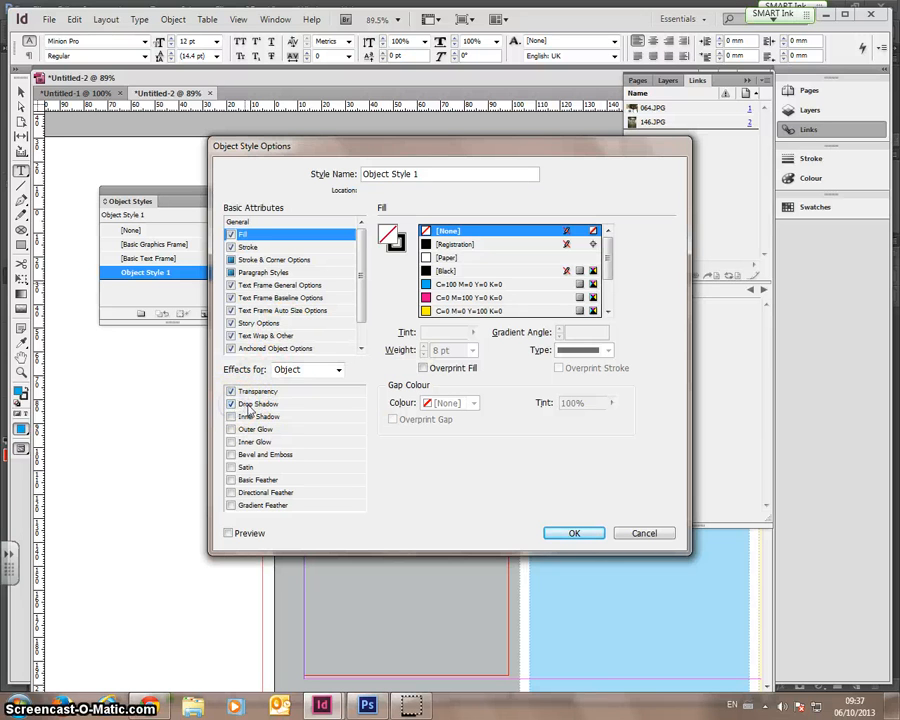
{"action": "left_click", "coordinate": [255, 404]}
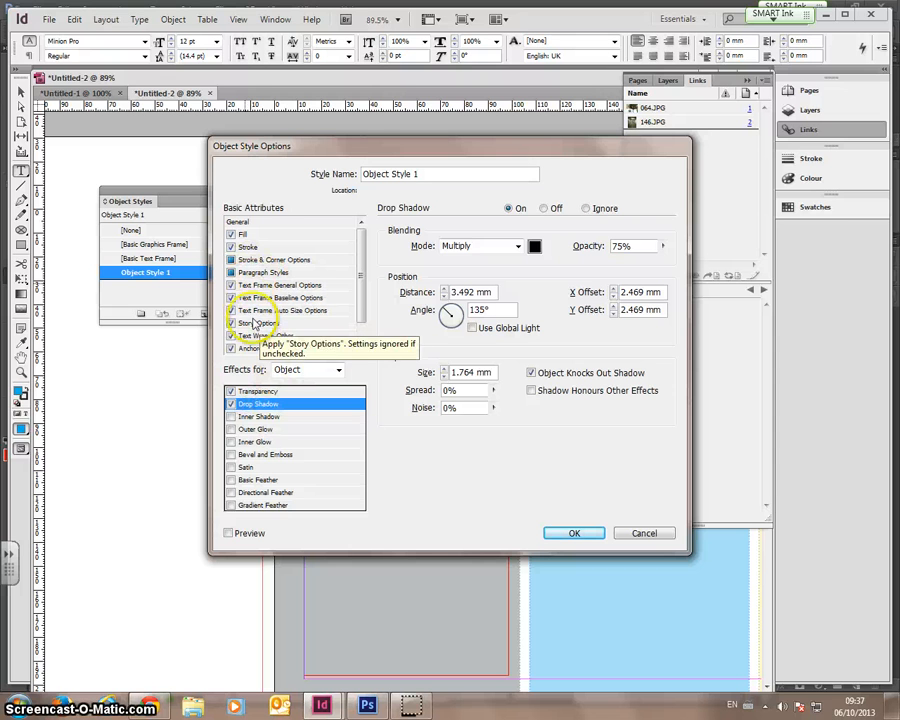
- Keep the drop shadow at Multiply 75%, preview it on the photo, and accept Object Style 1
{"action": "left_click", "coordinate": [516, 245]}
{"action": "left_click", "coordinate": [518, 249]}
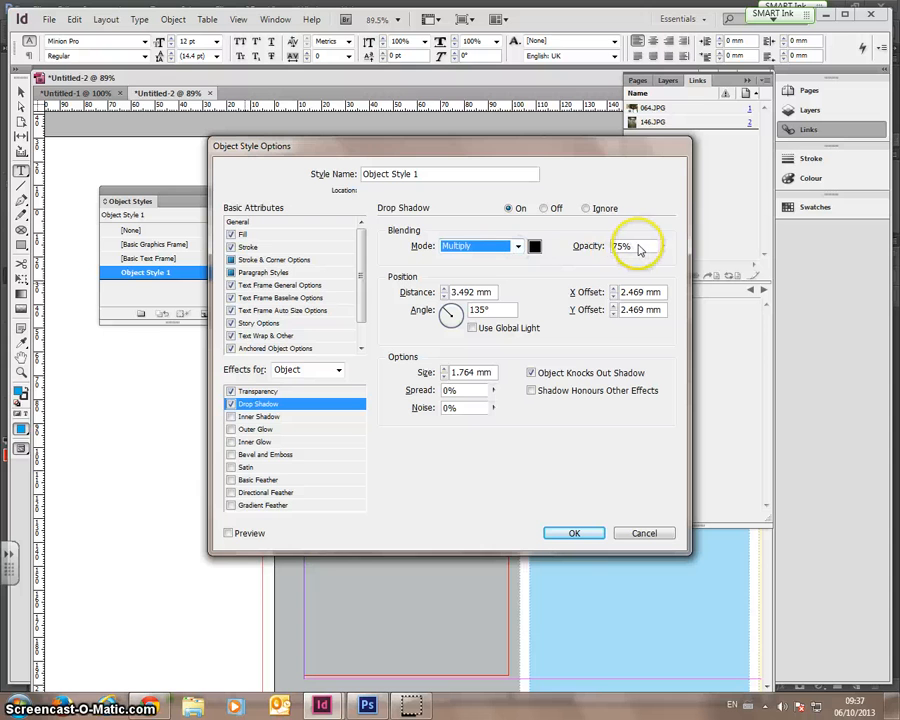
{"action": "left_click_drag", "start_coordinate": [334, 147], "coordinate": [495, 252]}
{"action": "left_click", "coordinate": [494, 606]}
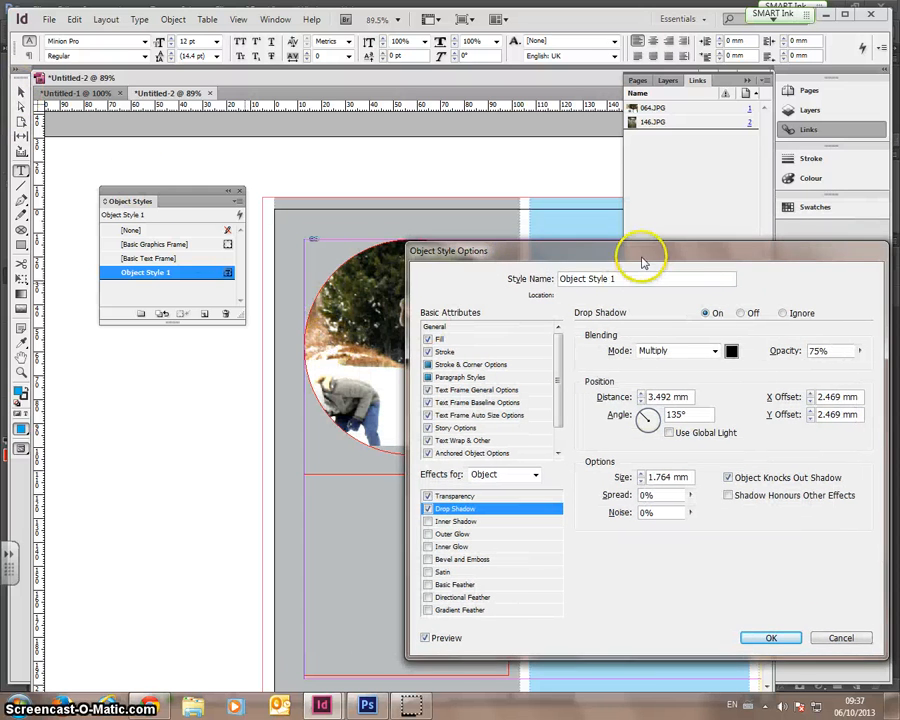
{"action": "left_click_drag", "start_coordinate": [642, 262], "coordinate": [346, 223]}
{"action": "left_click", "coordinate": [470, 600]}
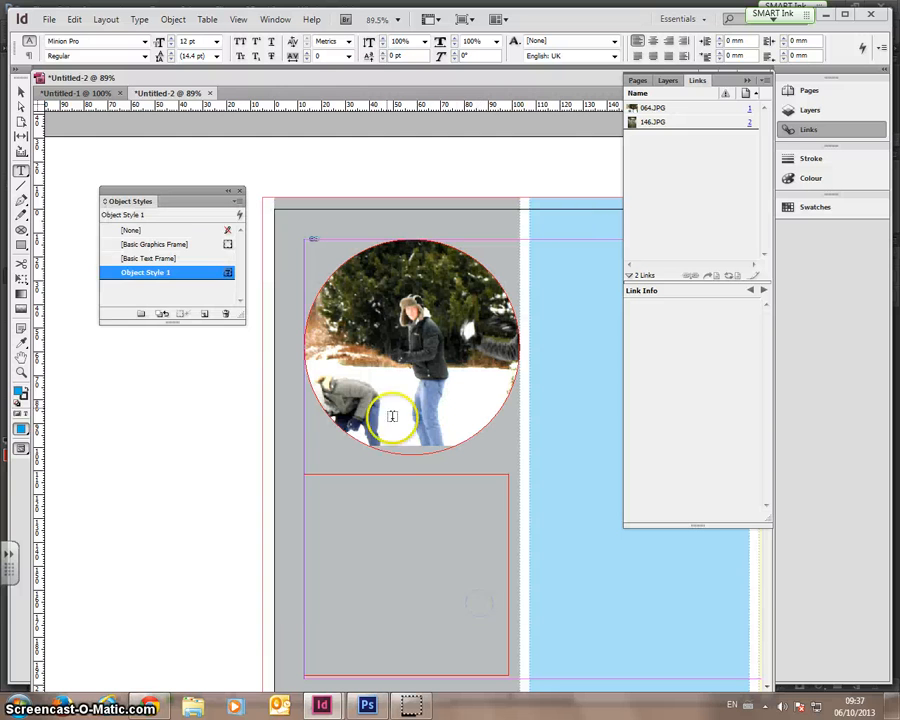
- Apply Object Style 1 to the circular snowy people photo
{"action": "left_click", "coordinate": [20, 91]}
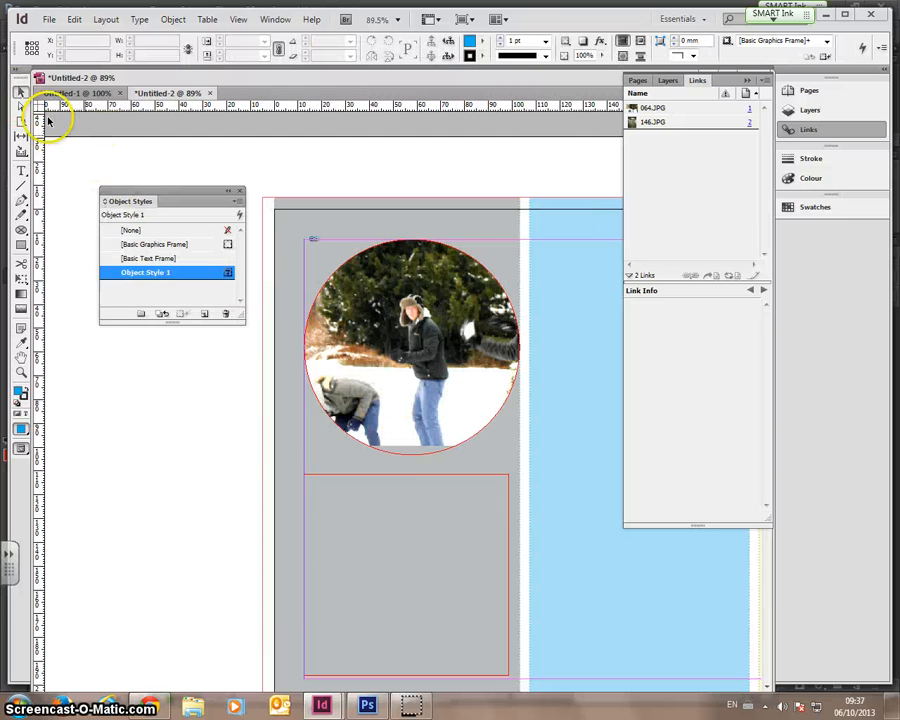
{"action": "left_click", "coordinate": [333, 300]}
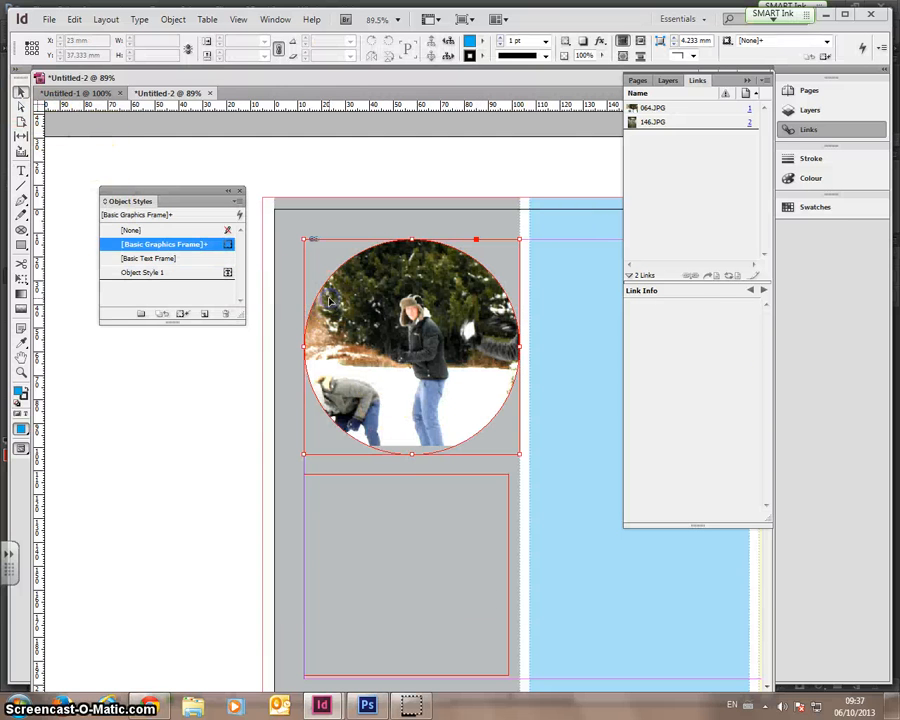
{"action": "left_click", "coordinate": [145, 273]}
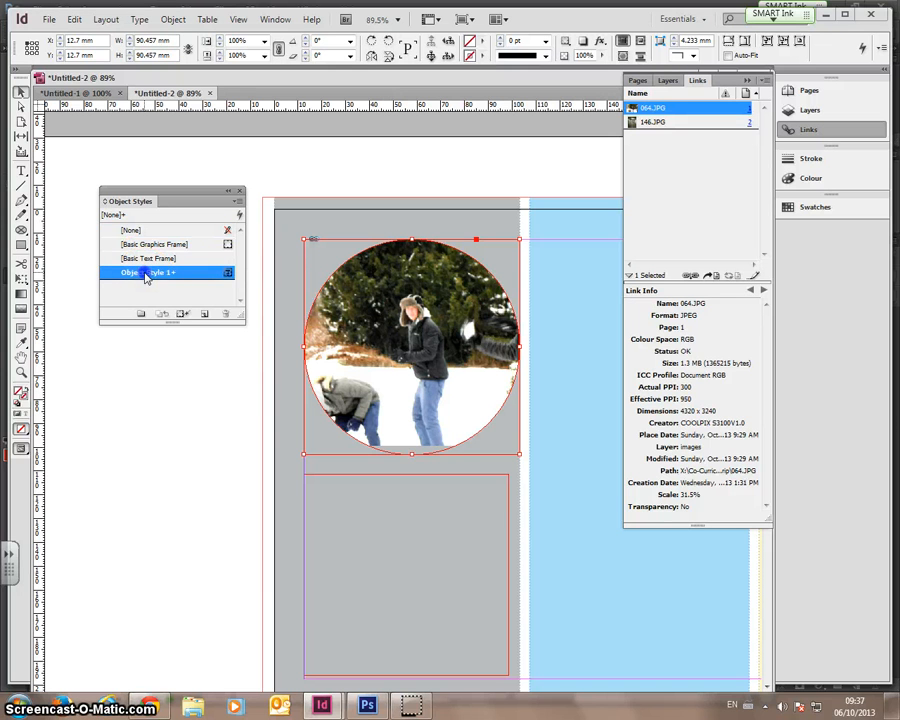
{"action": "left_click", "coordinate": [168, 333]}
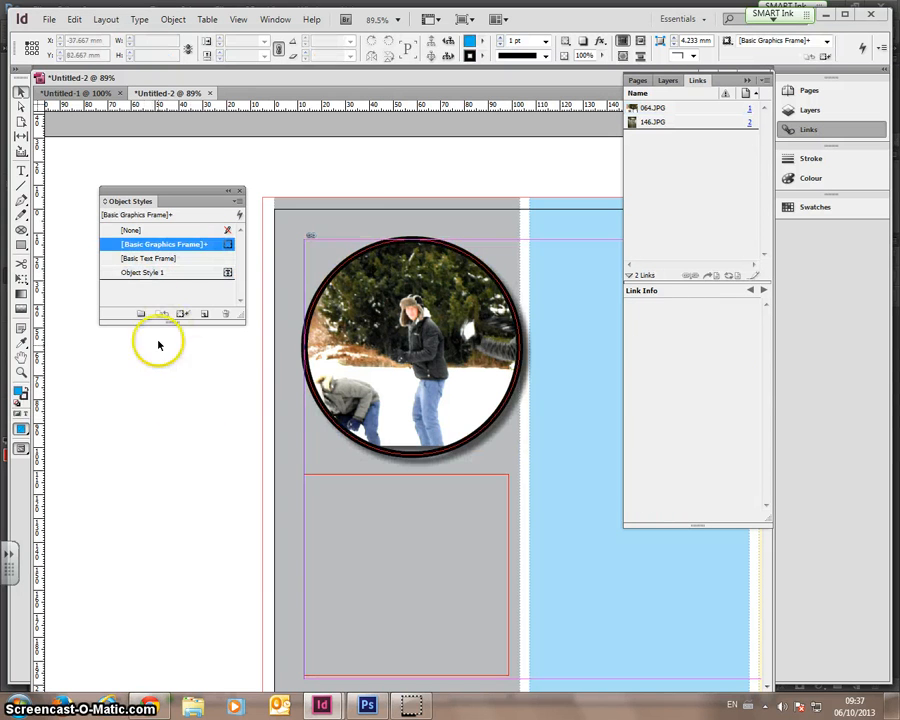
- Apply Object Style 1 to the circular corridor photo on page 2
{"action": "left_click", "coordinate": [191, 464]}
{"action": "scroll", "coordinate": [285, 467], "scroll_direction": "down", "scroll_amount": 1}
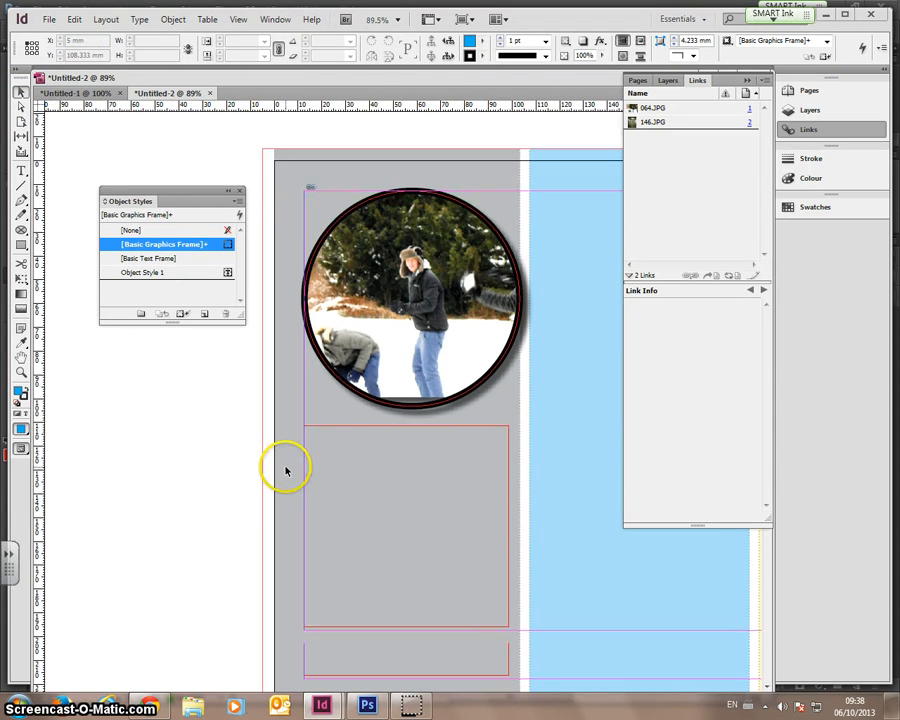
{"action": "scroll", "coordinate": [286, 470], "scroll_direction": "up", "scroll_amount": 1}
{"action": "scroll", "coordinate": [315, 462], "scroll_direction": "down", "scroll_amount": 8}
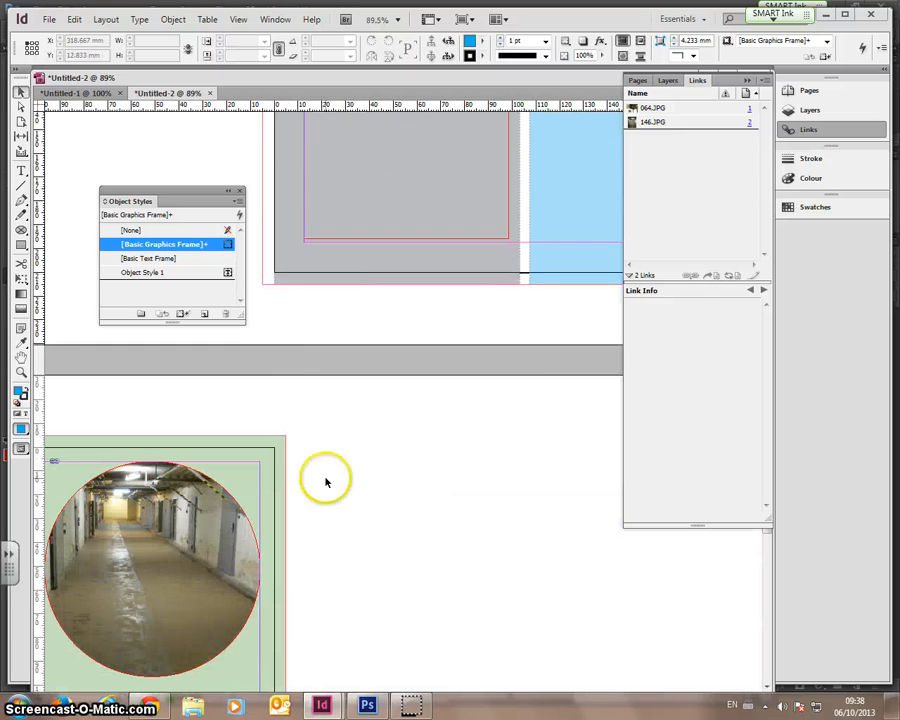
{"action": "scroll", "coordinate": [325, 482], "scroll_direction": "down", "scroll_amount": 2}
{"action": "left_click", "coordinate": [175, 506]}
{"action": "left_click", "coordinate": [150, 272]}
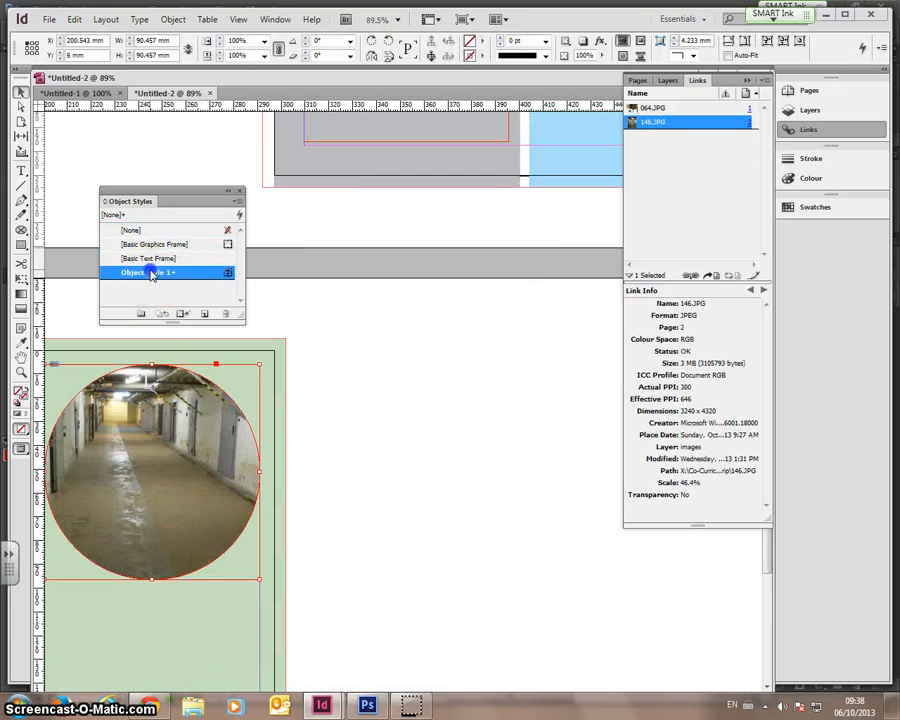
{"action": "left_click", "coordinate": [356, 406]}
- Scroll back up and select the empty text frame below the photo
{"action": "scroll", "coordinate": [360, 421], "scroll_direction": "up", "scroll_amount": 2}
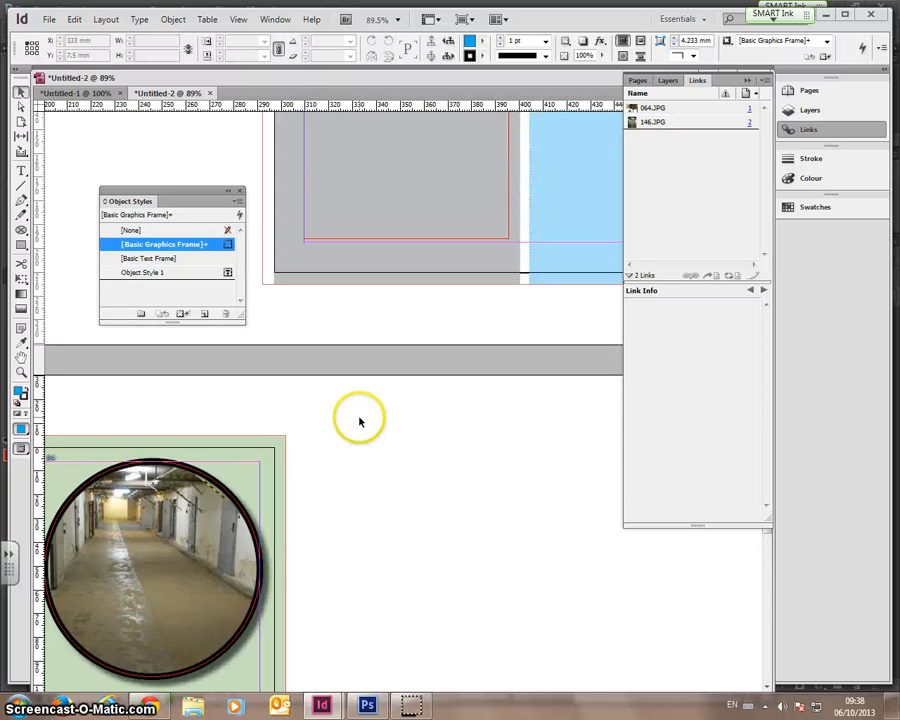
{"action": "scroll", "coordinate": [346, 456], "scroll_direction": "up", "scroll_amount": 5}
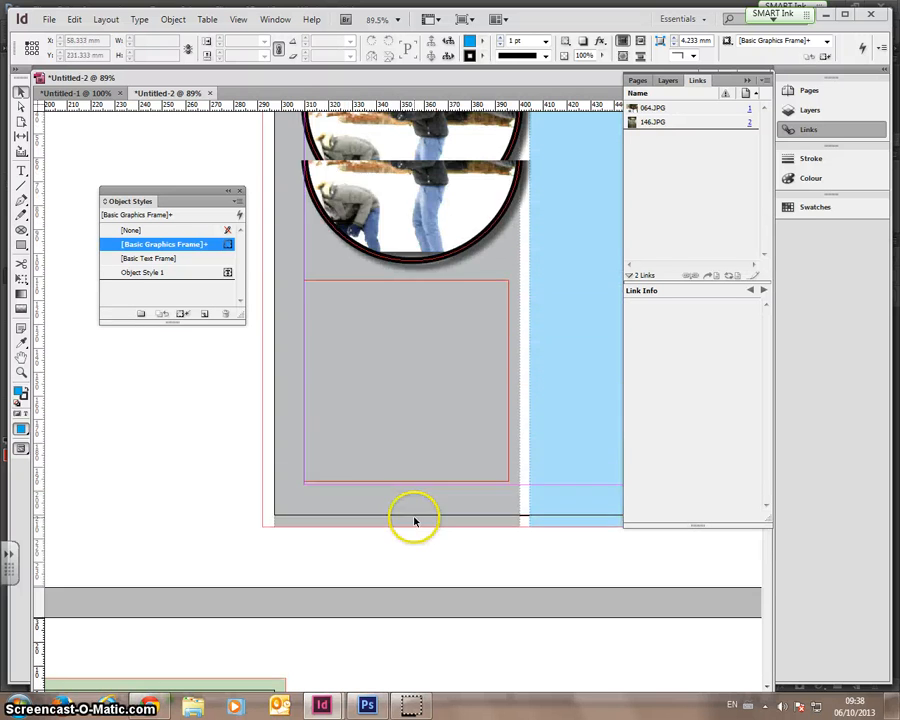
{"action": "scroll", "coordinate": [410, 510], "scroll_direction": "up", "scroll_amount": 2}
{"action": "left_click", "coordinate": [363, 458]}
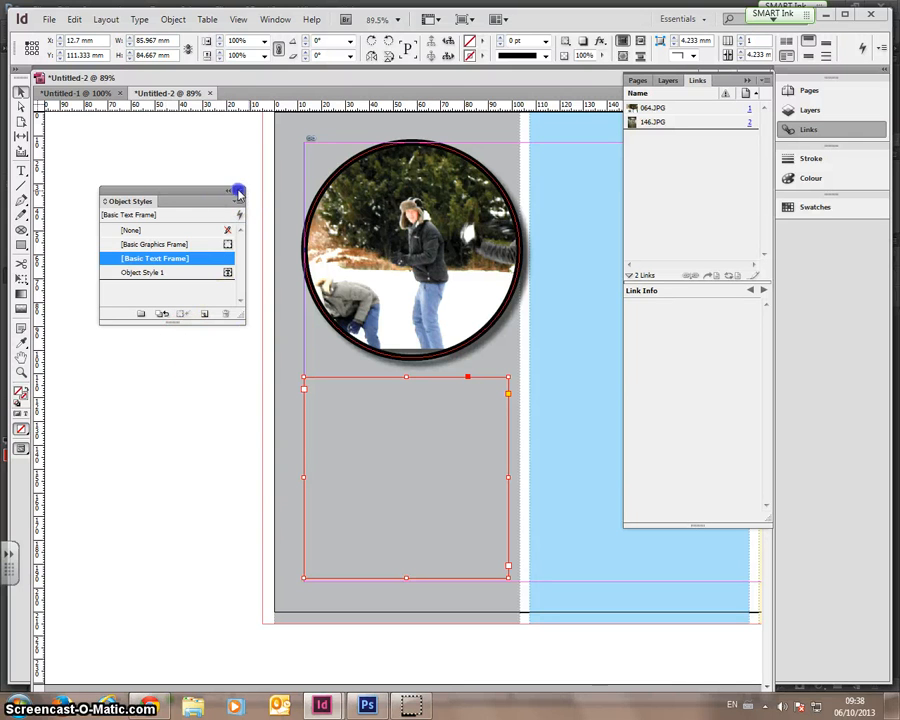
- Close the Object Styles panel and show the Character Styles panel
{"action": "left_click", "coordinate": [238, 192]}
{"action": "left_click", "coordinate": [174, 20]}
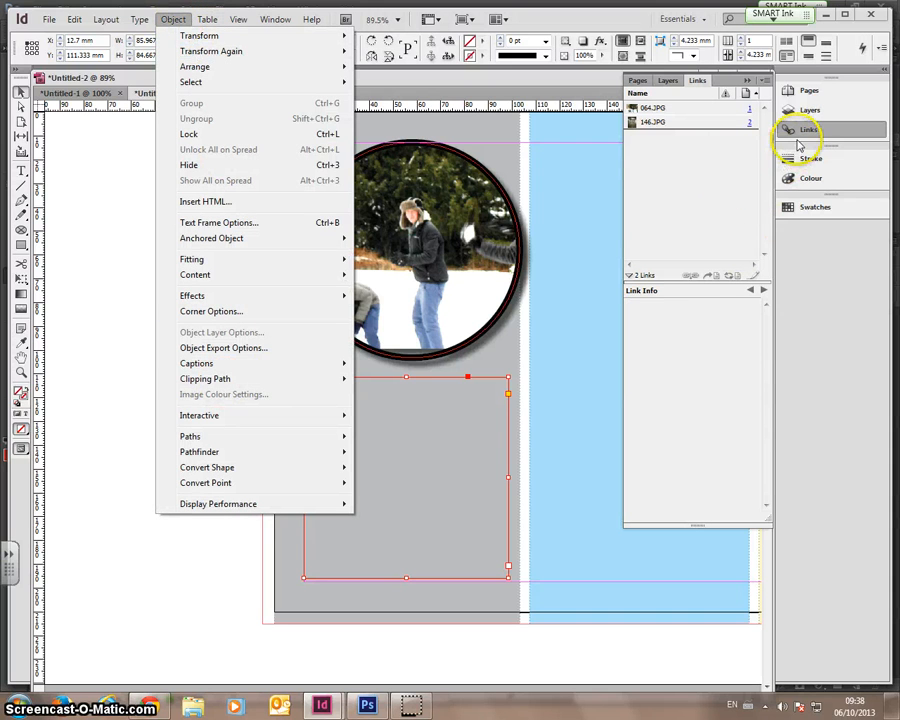
{"action": "left_click", "coordinate": [238, 20]}
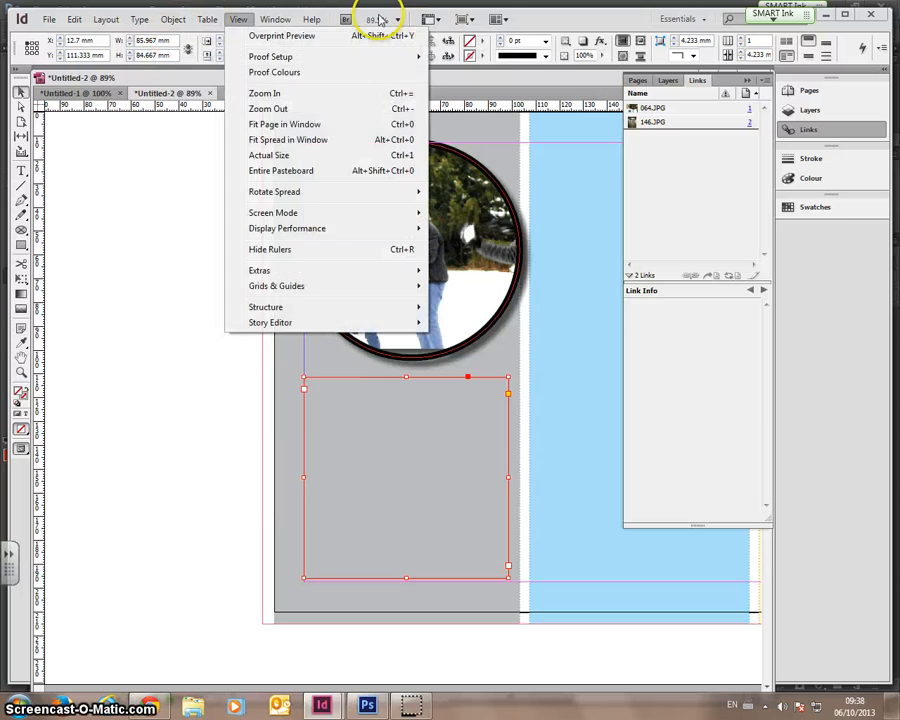
{"action": "mouse_move", "coordinate": [275, 19]}
{"action": "mouse_move", "coordinate": [307, 325]}
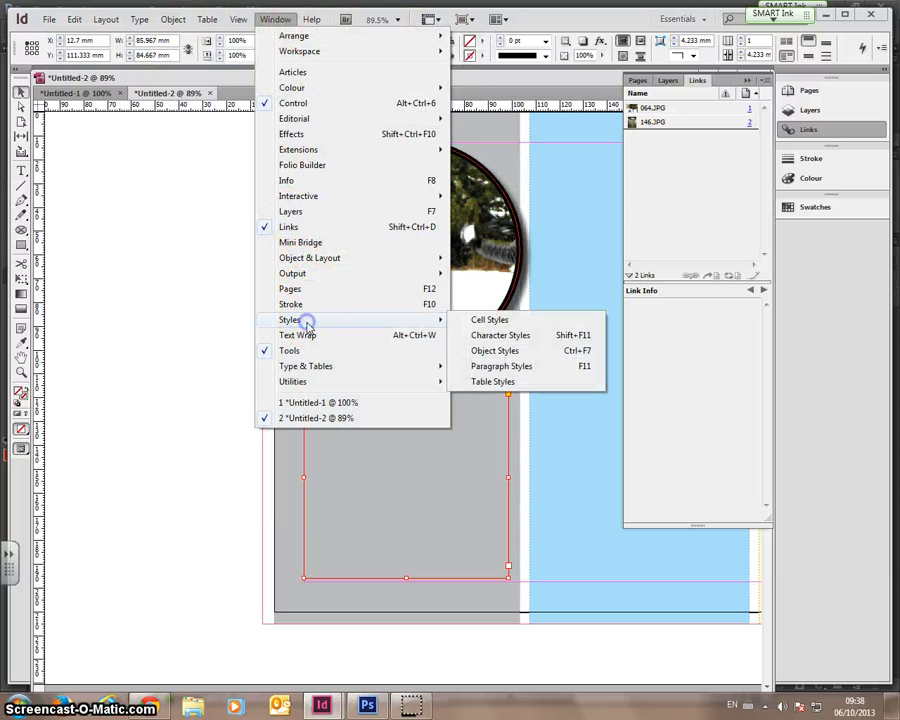
{"action": "left_click", "coordinate": [503, 337]}
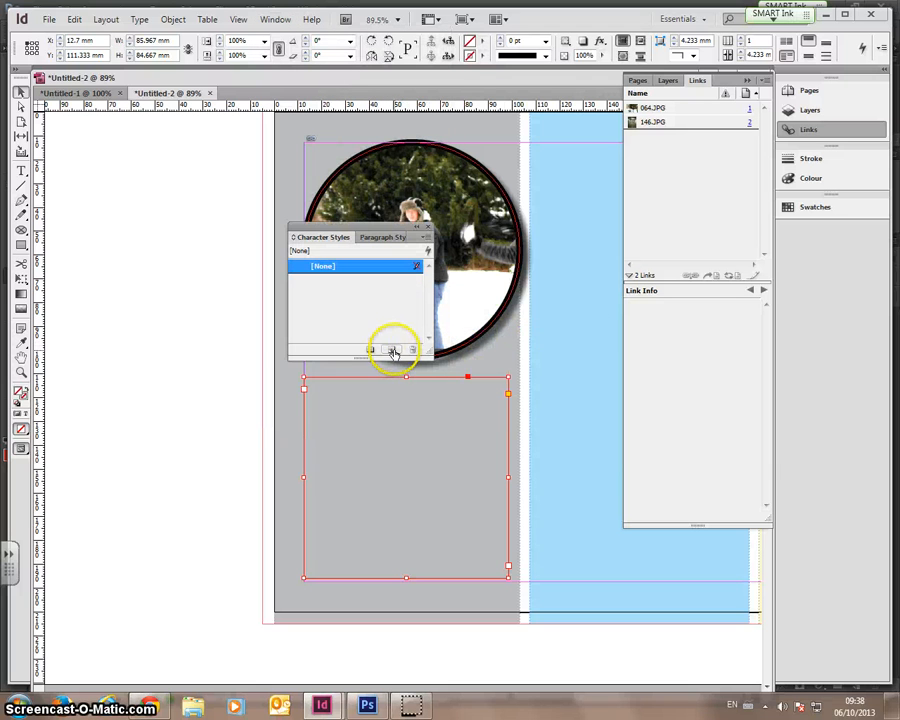
- Create Character Style 1 and open its Character Style Options
{"action": "left_click", "coordinate": [393, 352]}
{"action": "left_click", "coordinate": [366, 281]}
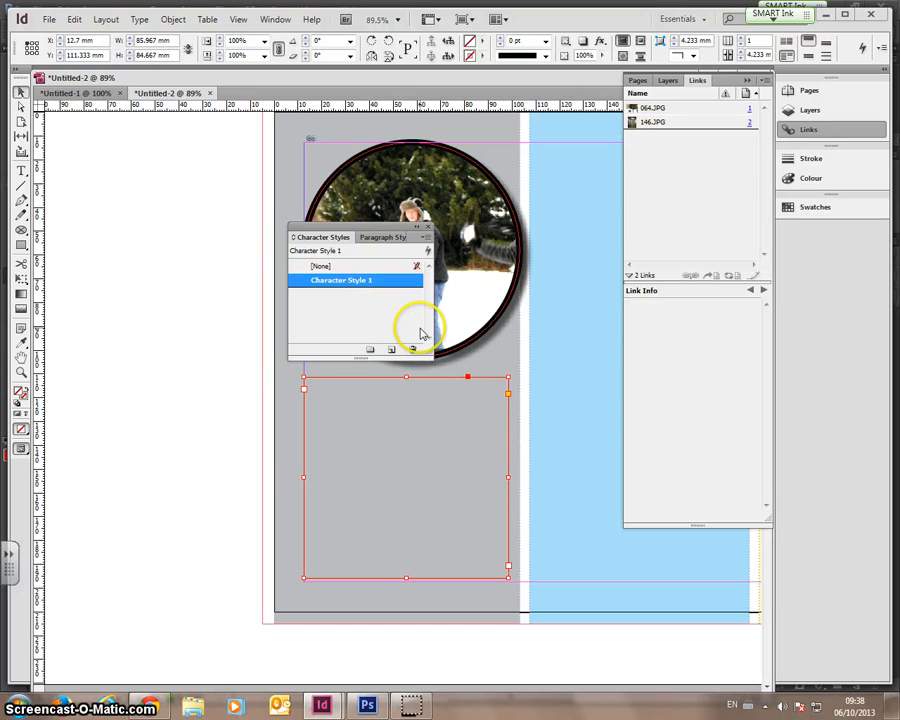
{"action": "key", "text": "a"}
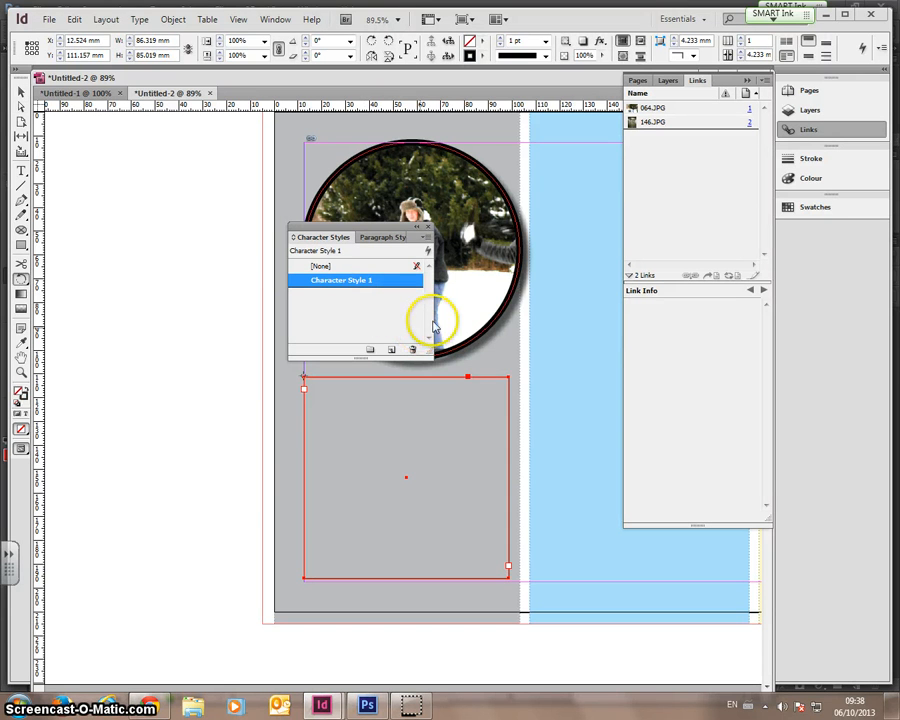
{"action": "right_click", "coordinate": [377, 283]}
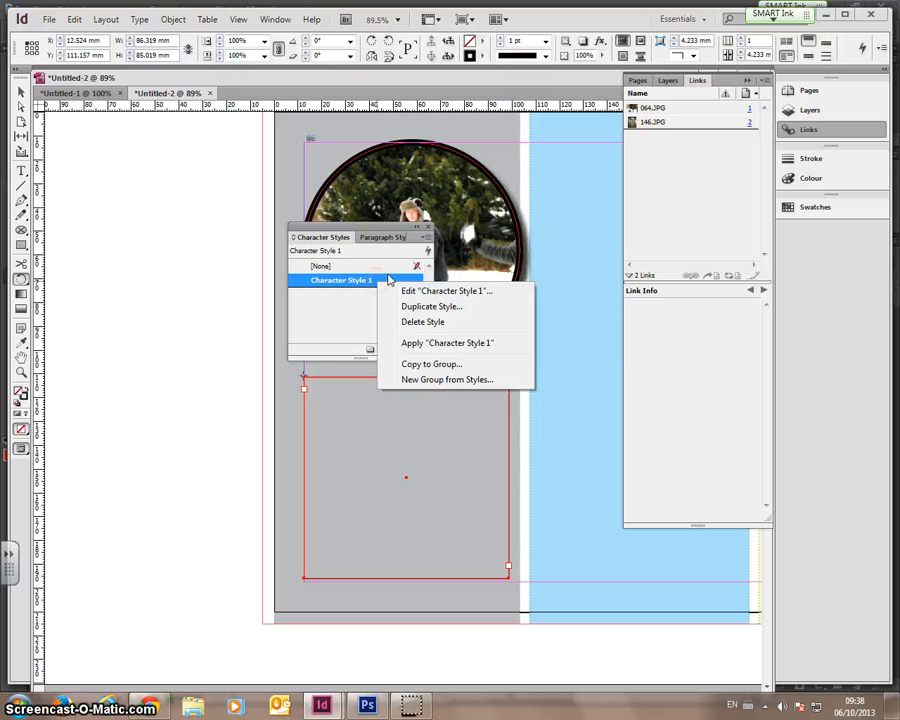
{"action": "left_click", "coordinate": [412, 291]}
- Rename the new character style to Header, based on [No character style]
{"action": "double_click", "coordinate": [372, 280]}
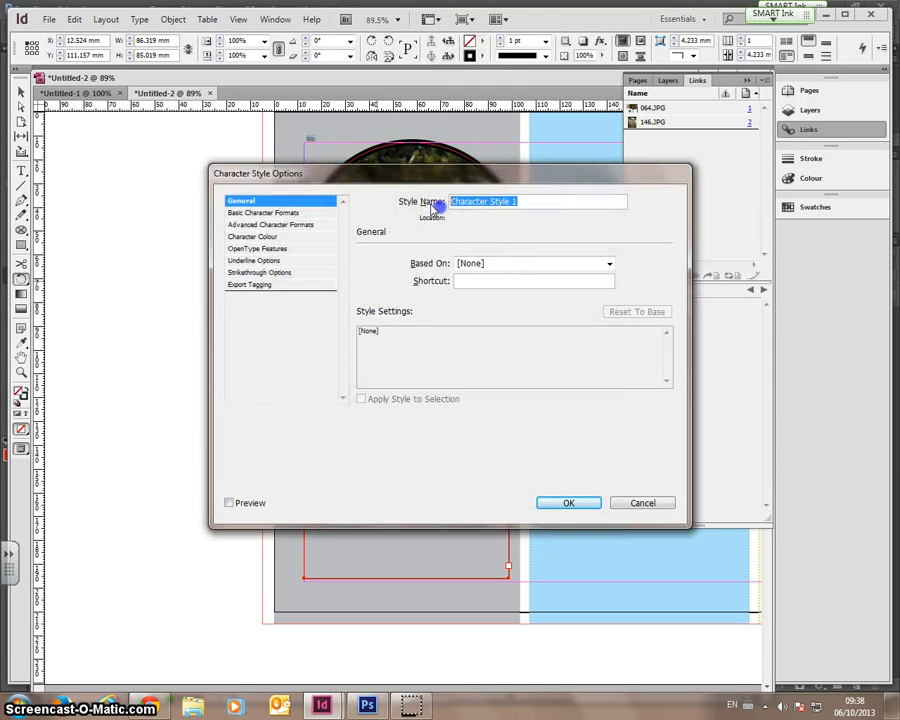
{"action": "type", "text": "Header"}
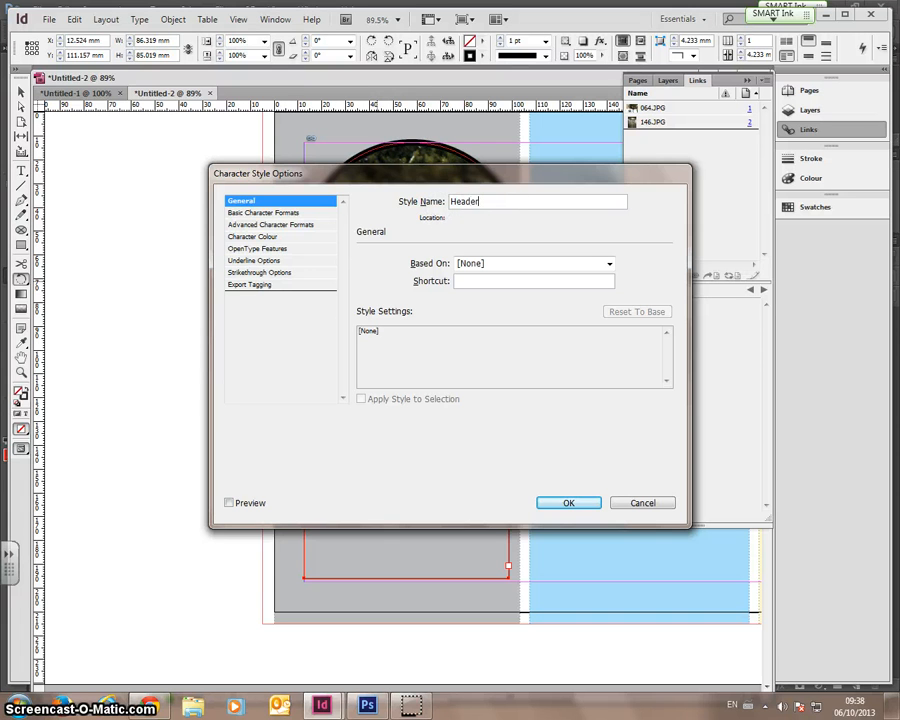
{"action": "left_click", "coordinate": [561, 506]}
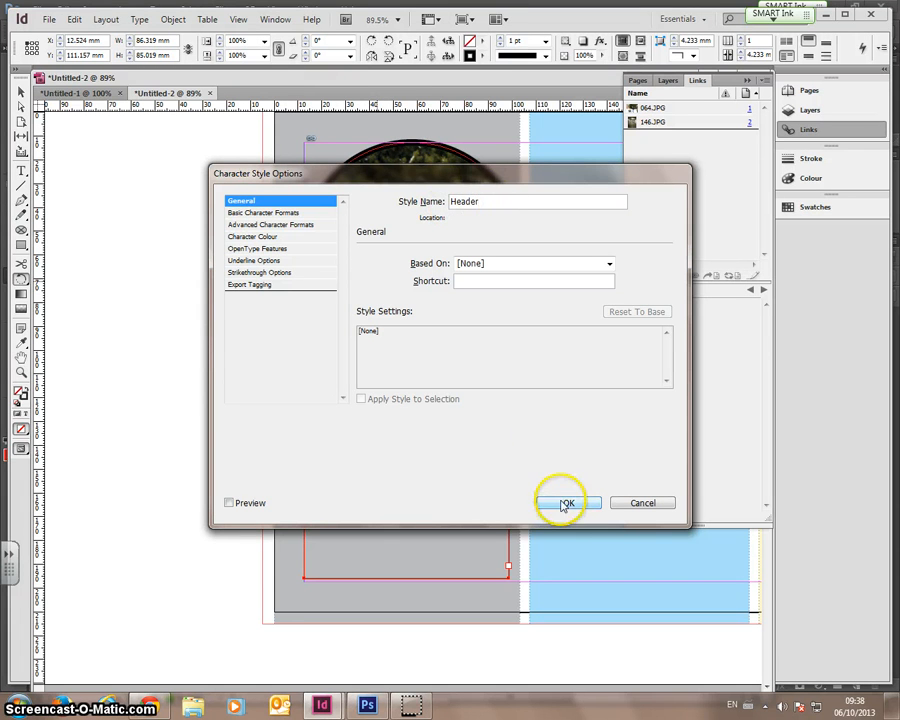
{"action": "left_click", "coordinate": [506, 266]}
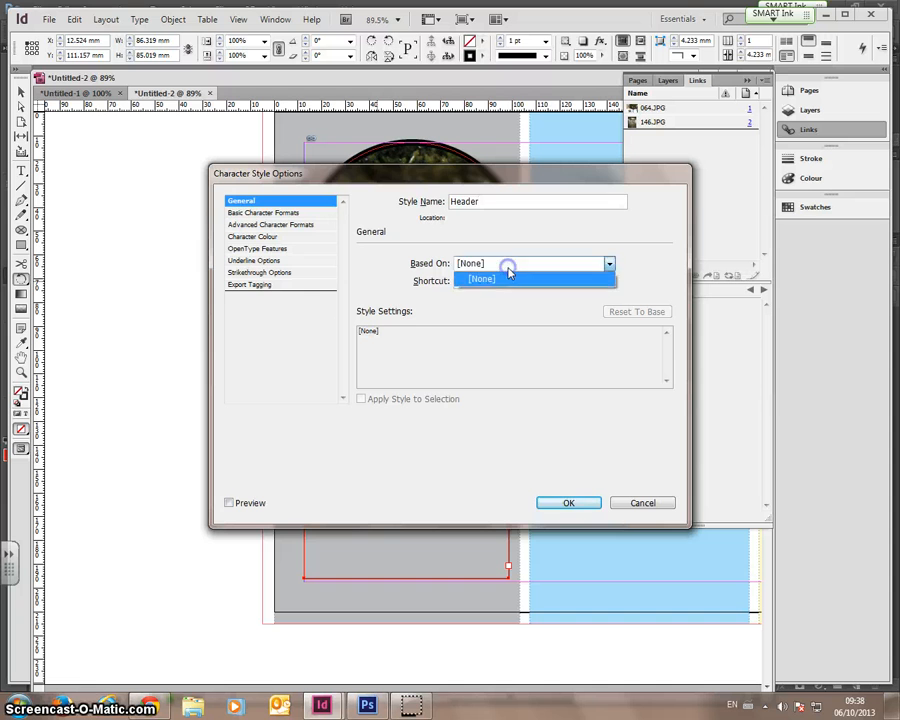
{"action": "left_click", "coordinate": [508, 278]}
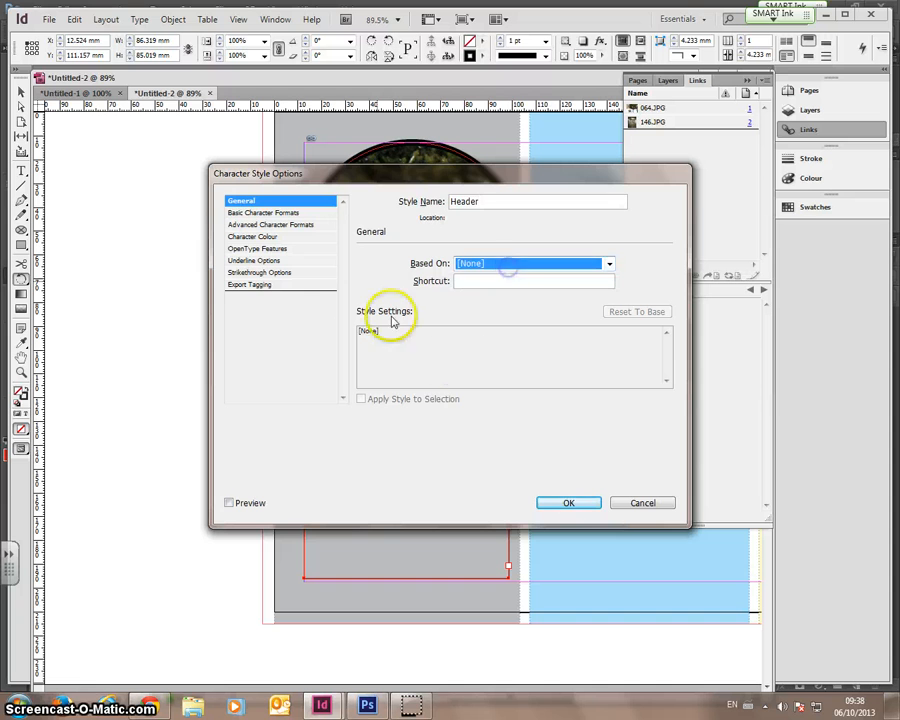
{"action": "left_click", "coordinate": [568, 503]}
- Set the Header style's basic format to Rockwell Bold, 18 pt
{"action": "right_click", "coordinate": [335, 286]}
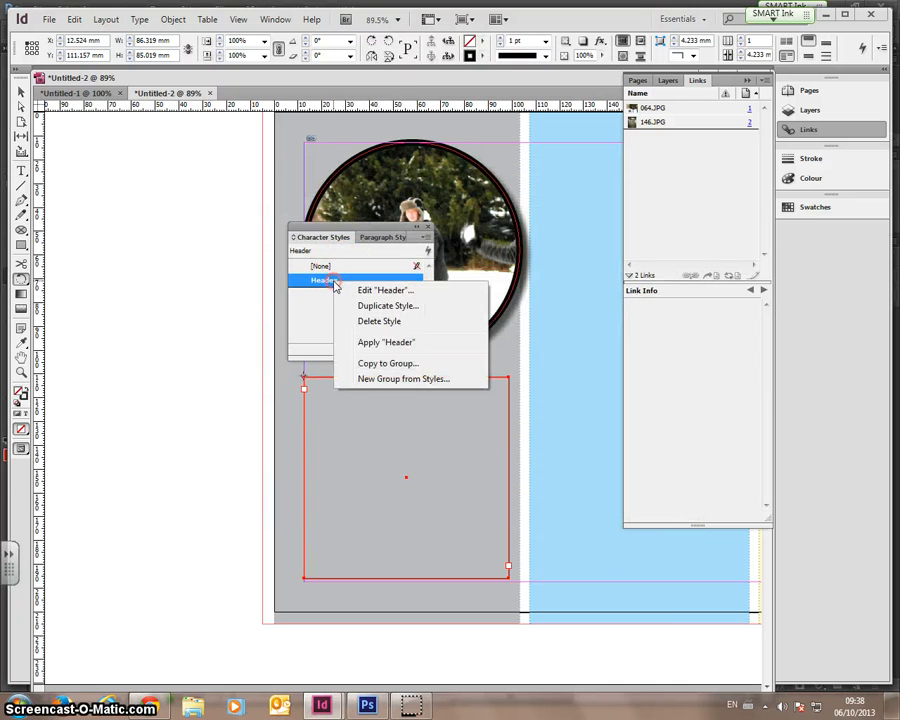
{"action": "left_click", "coordinate": [380, 291]}
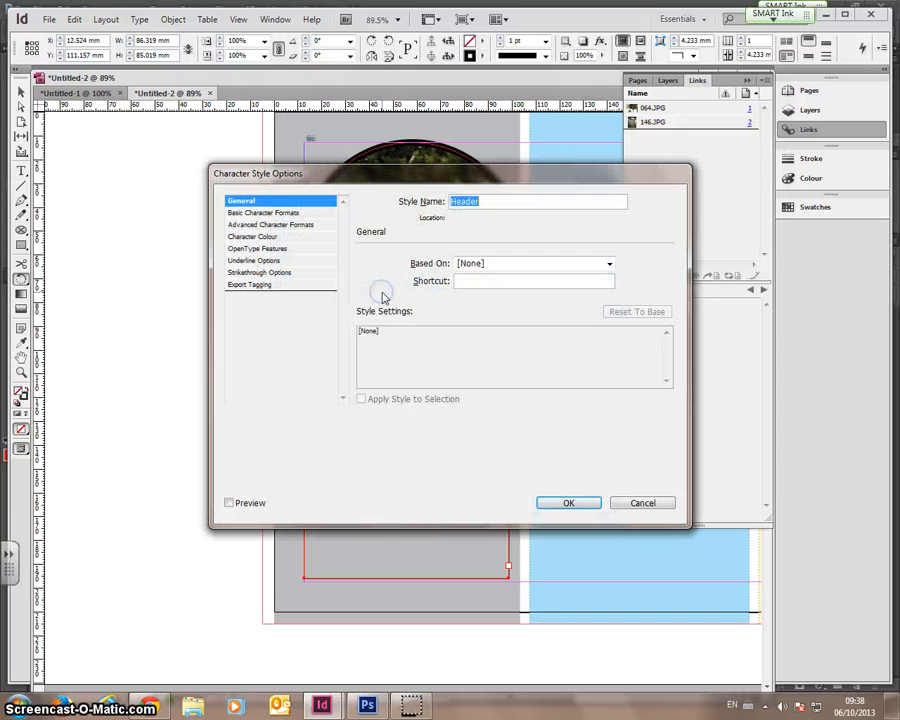
{"action": "left_click", "coordinate": [268, 214]}
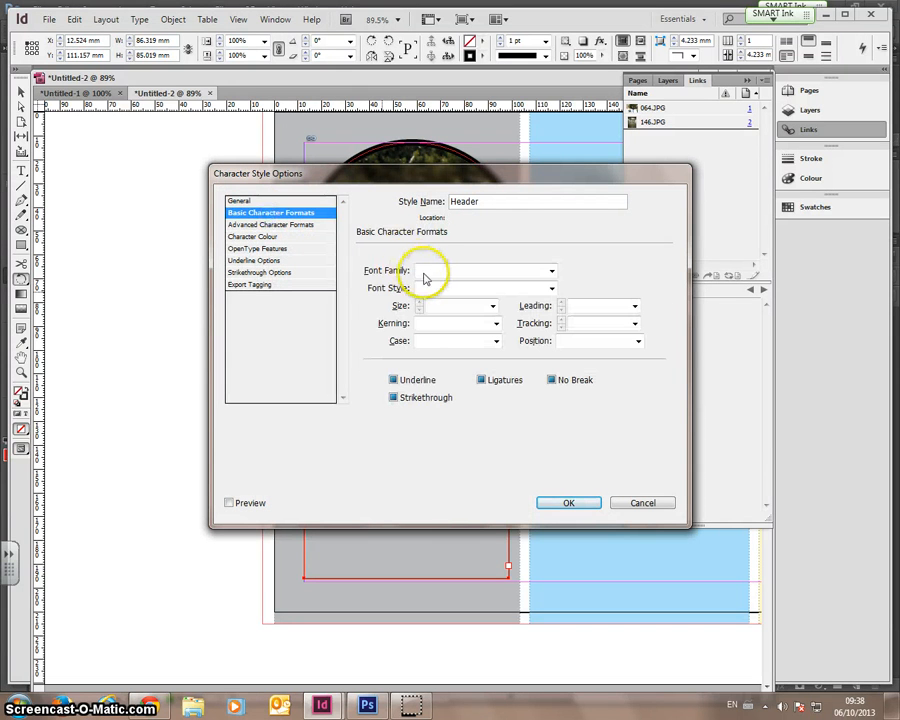
{"action": "left_click", "coordinate": [553, 272]}
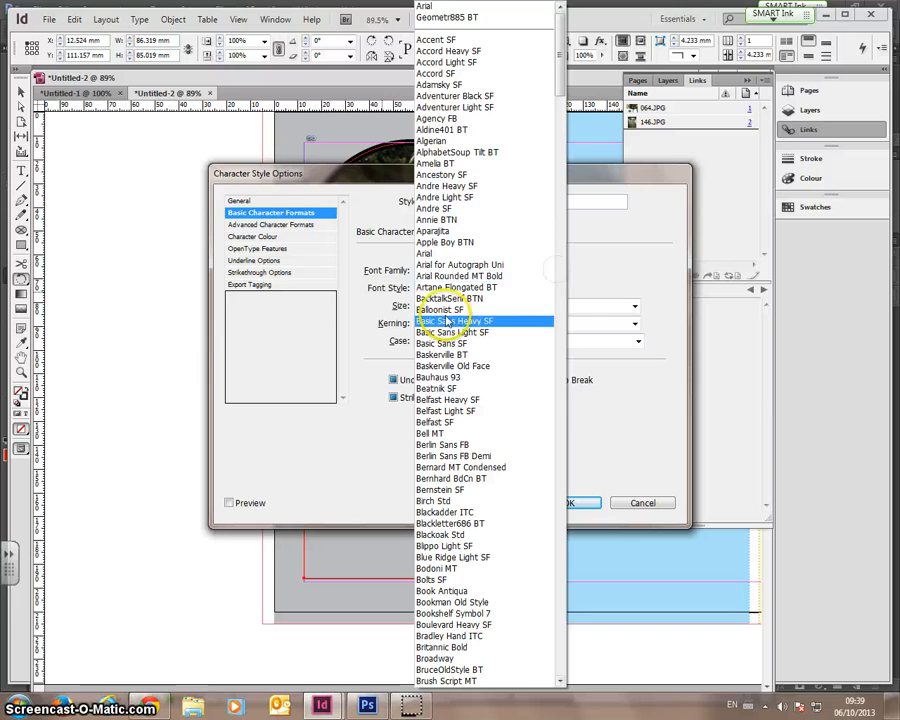
{"action": "left_click_drag", "start_coordinate": [564, 80], "coordinate": [581, 498]}
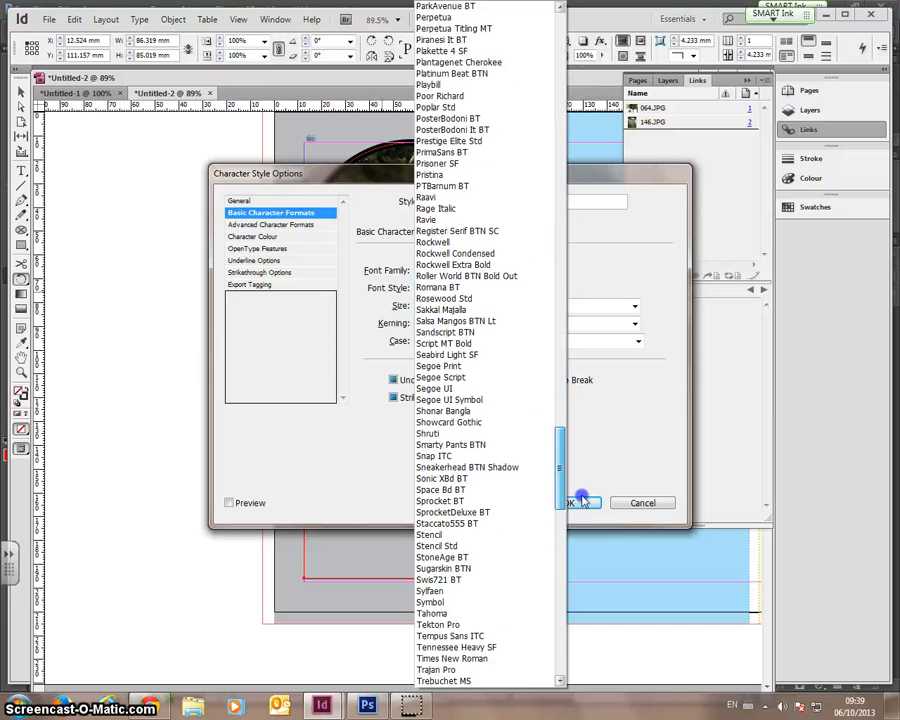
{"action": "left_click", "coordinate": [480, 245]}
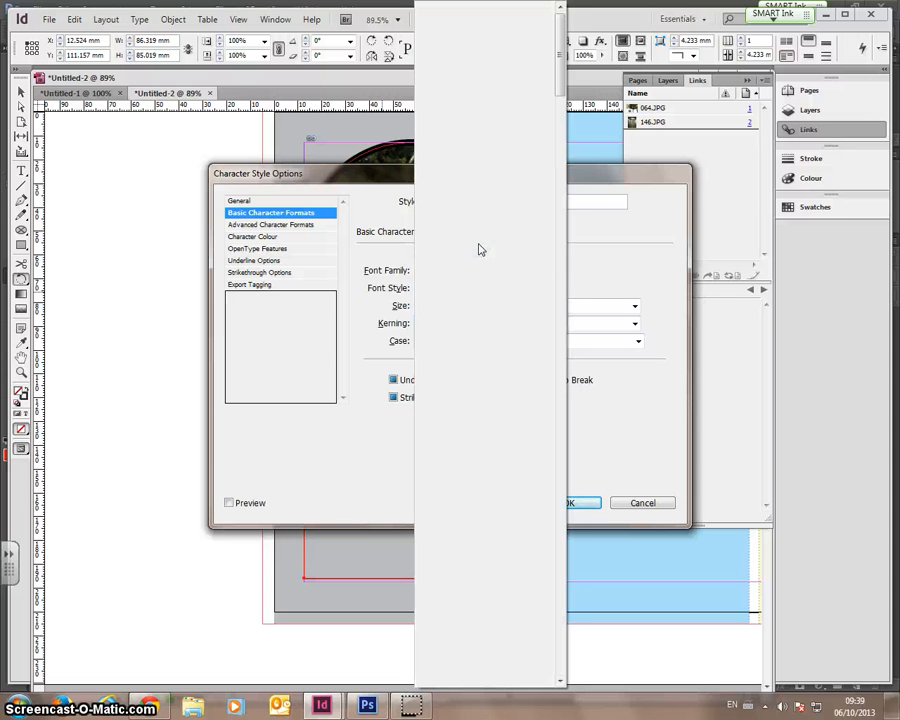
{"action": "left_click", "coordinate": [551, 289]}
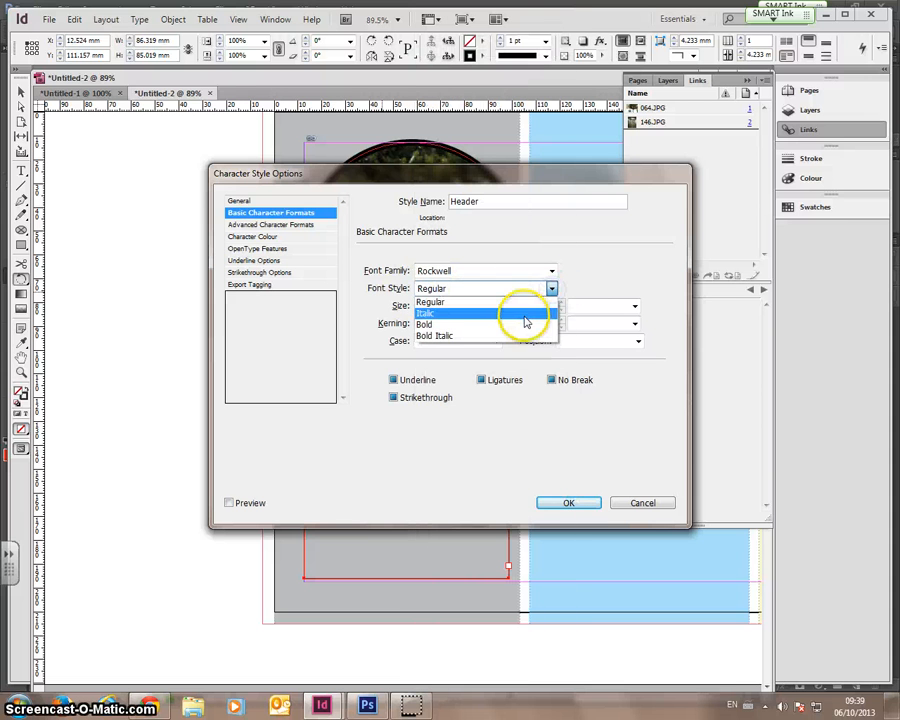
{"action": "left_click", "coordinate": [524, 322]}
{"action": "left_click", "coordinate": [492, 305]}
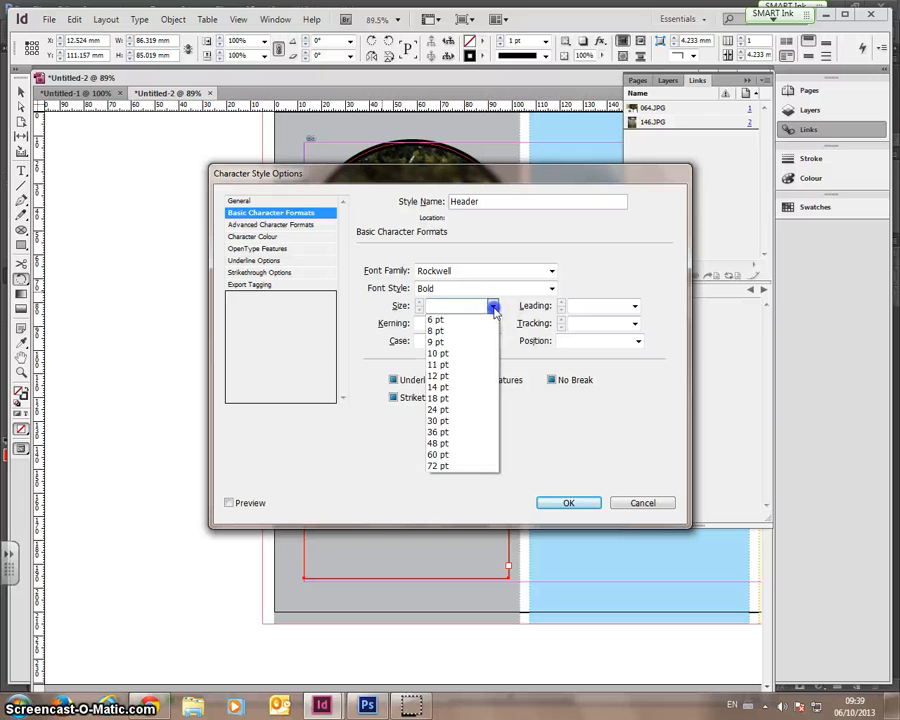
{"action": "left_click", "coordinate": [456, 400]}
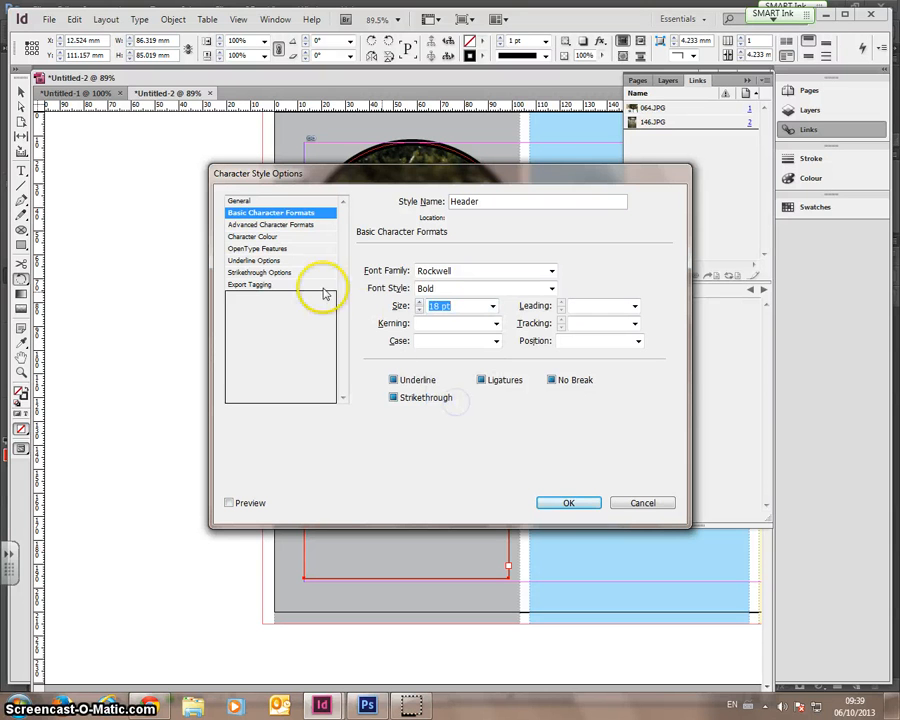
- Give the Header style a Black text fill and no stroke, then save it
{"action": "left_click", "coordinate": [254, 226]}
{"action": "left_click", "coordinate": [257, 237]}
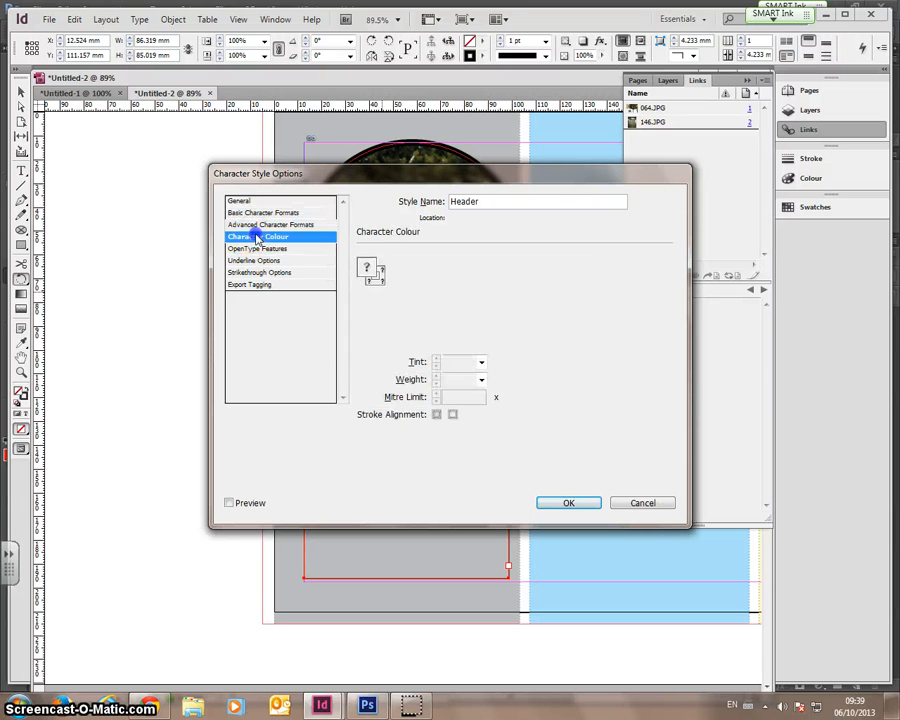
{"action": "left_click", "coordinate": [370, 268]}
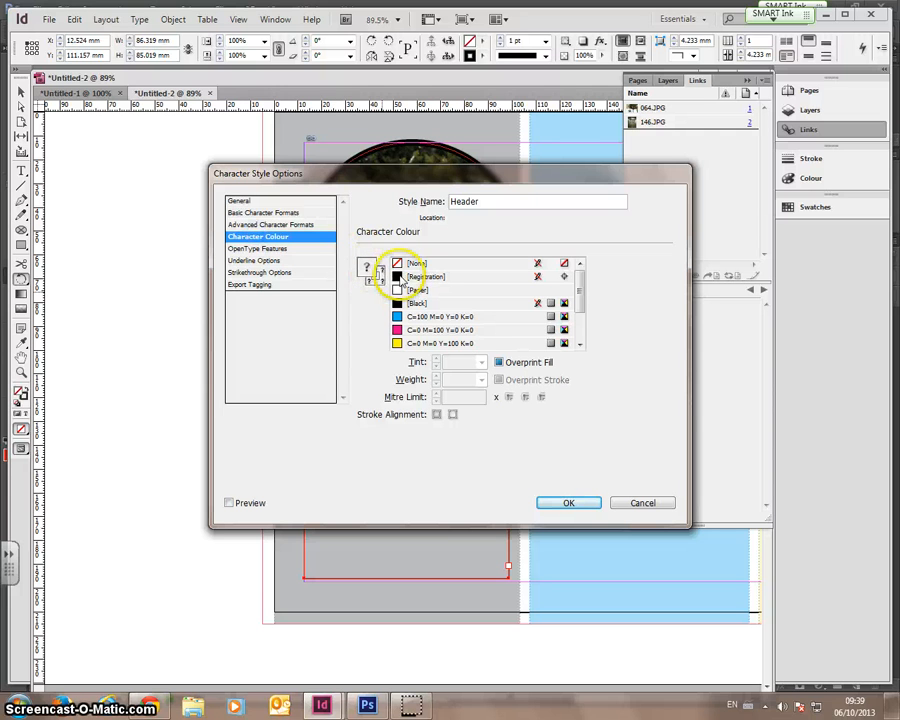
{"action": "left_click", "coordinate": [397, 303]}
{"action": "left_click", "coordinate": [376, 283]}
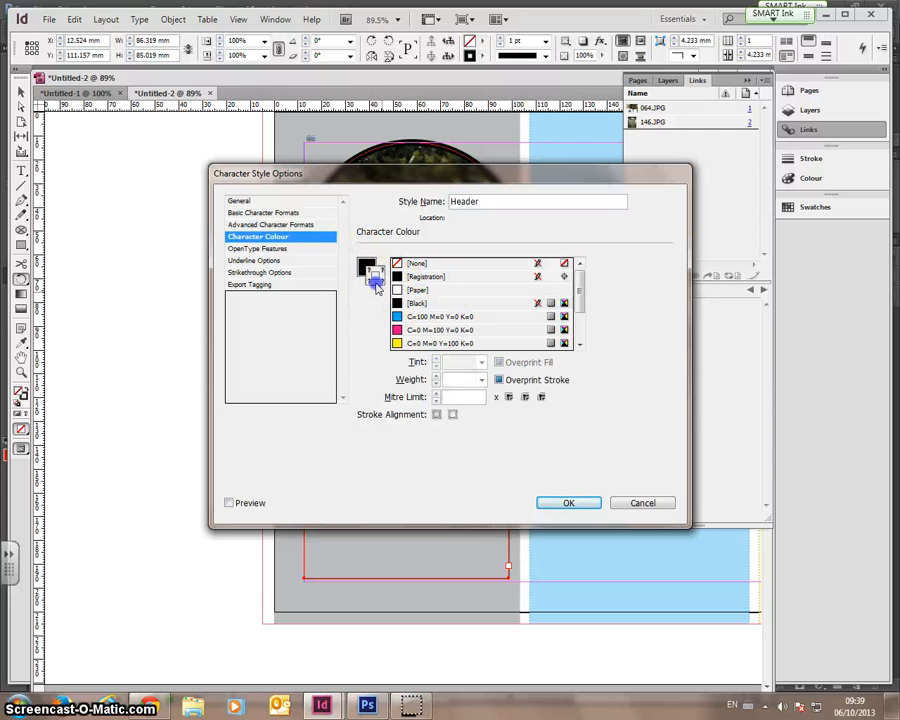
{"action": "left_click", "coordinate": [412, 264]}
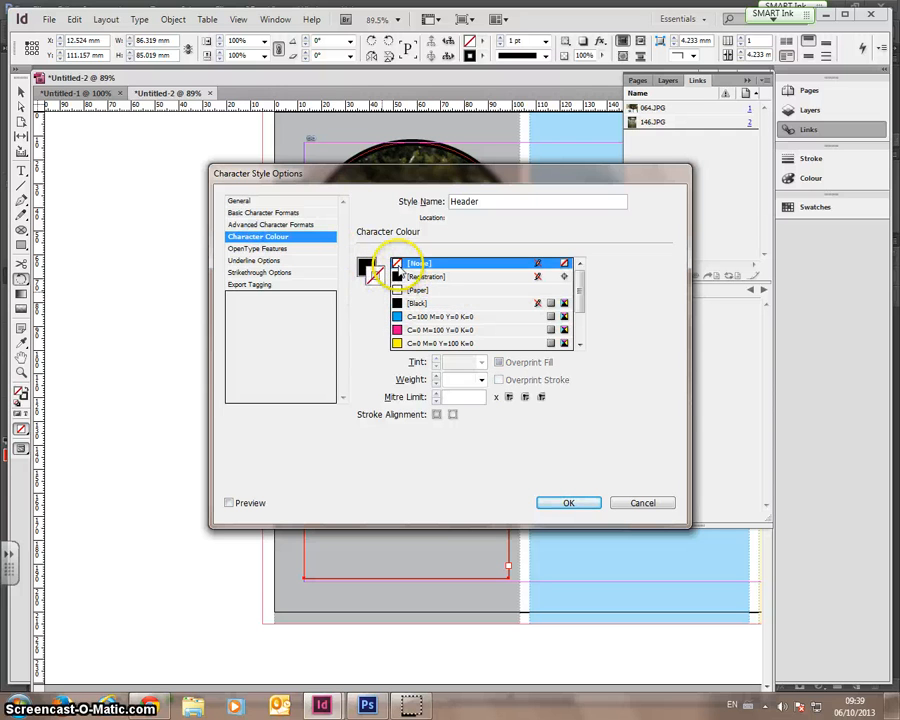
{"action": "left_click", "coordinate": [287, 249]}
{"action": "left_click", "coordinate": [280, 262]}
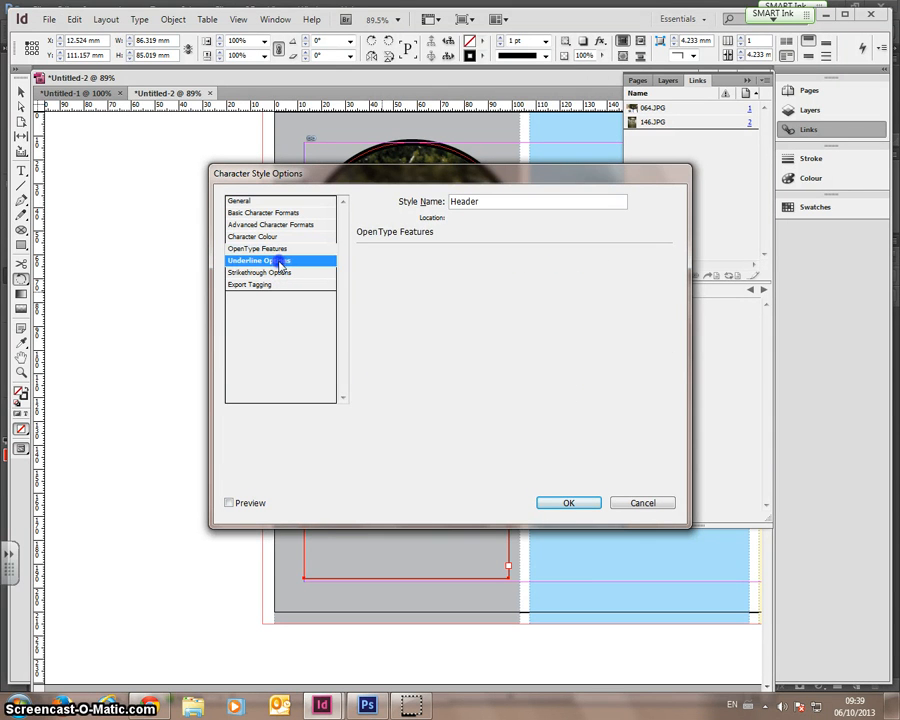
{"action": "left_click", "coordinate": [279, 273]}
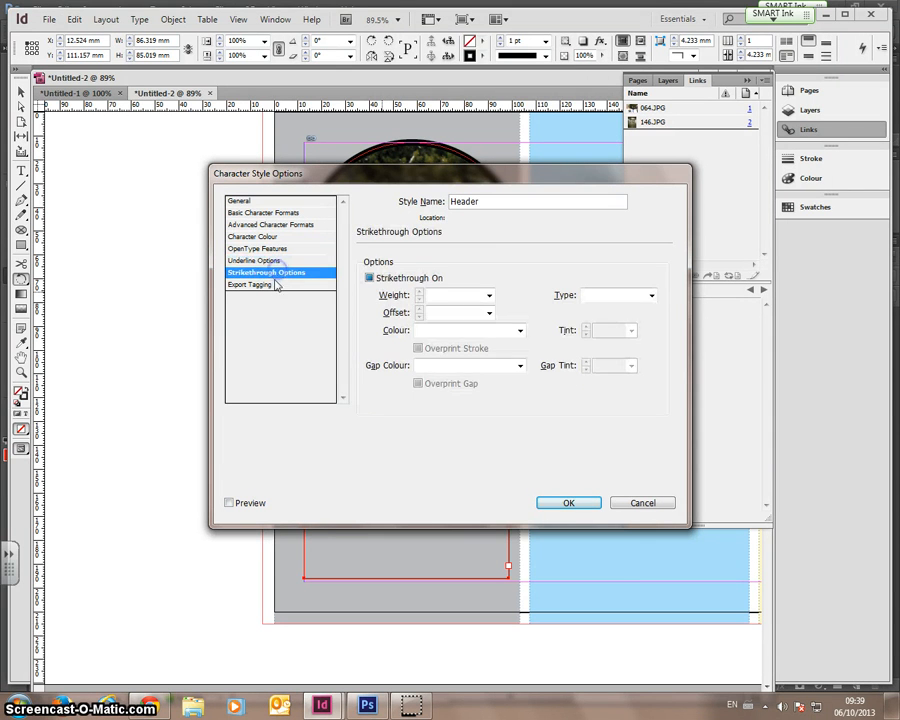
{"action": "left_click", "coordinate": [273, 285]}
{"action": "left_click", "coordinate": [589, 505]}
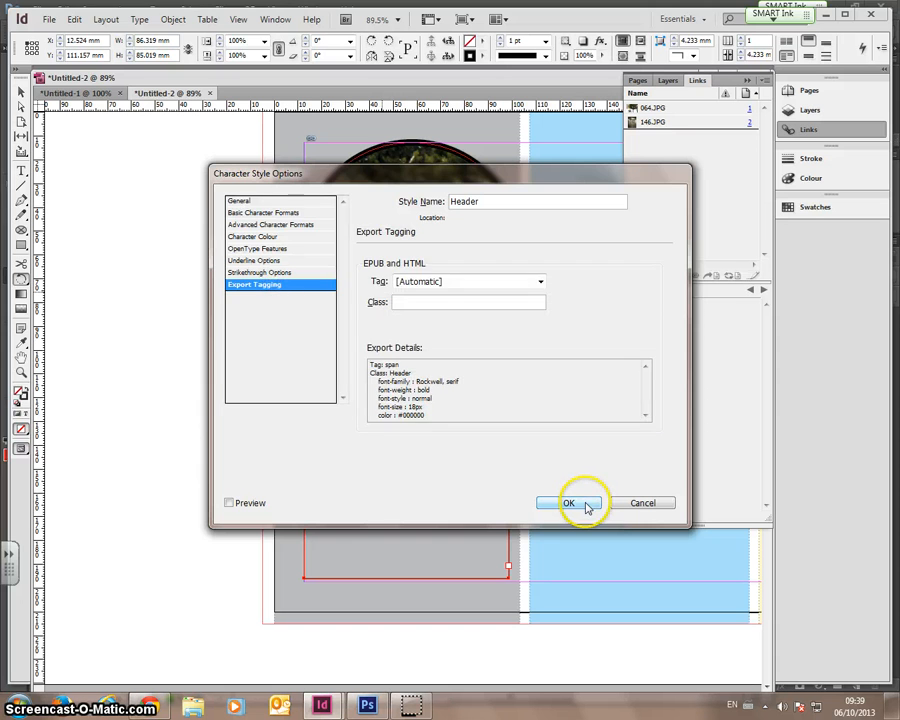
- Select the word Header in the frame below the photo and set it to Arial Narrow
{"action": "left_click", "coordinate": [20, 170]}
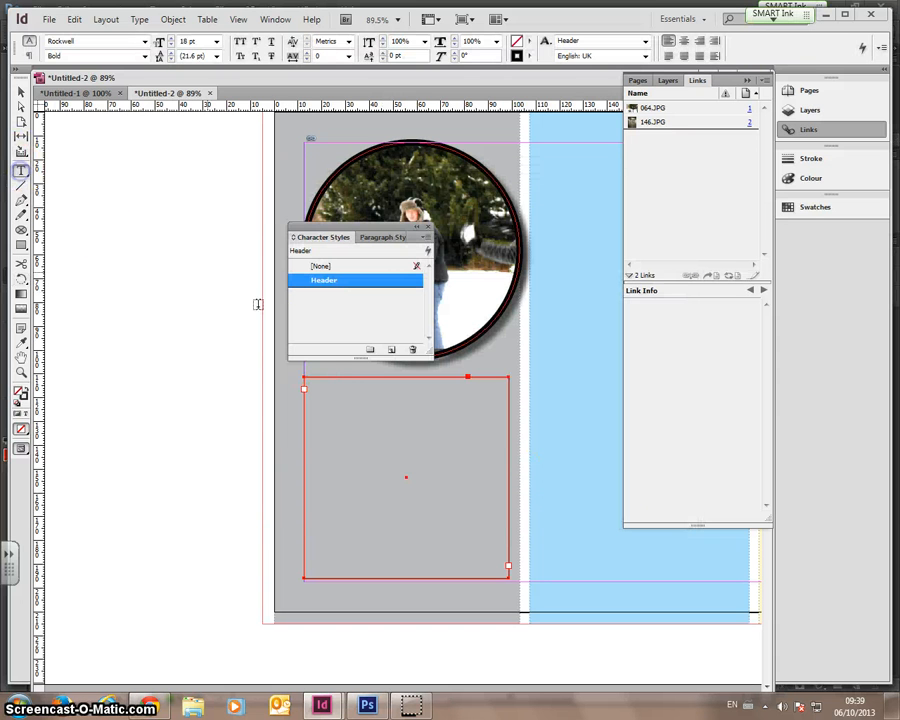
{"action": "left_click", "coordinate": [335, 382]}
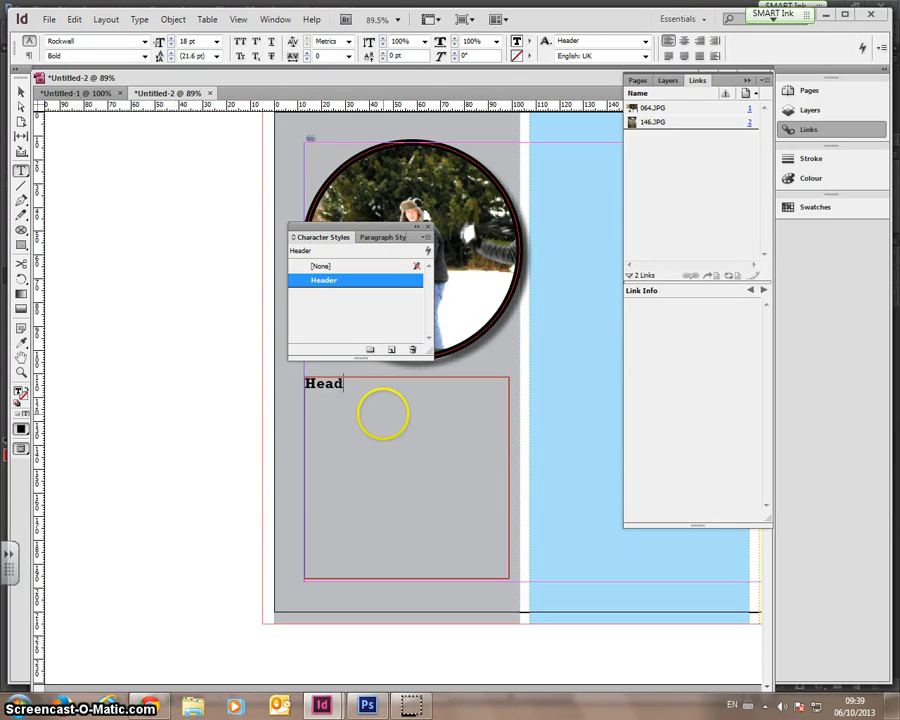
{"action": "left_click_drag", "start_coordinate": [411, 400], "coordinate": [295, 381]}
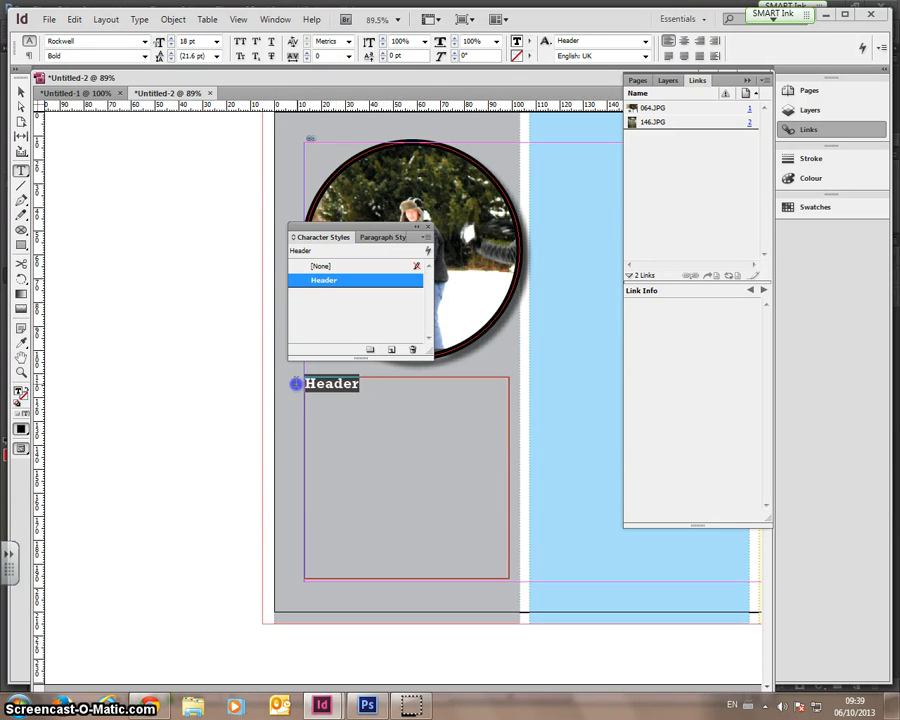
{"action": "left_click", "coordinate": [144, 45]}
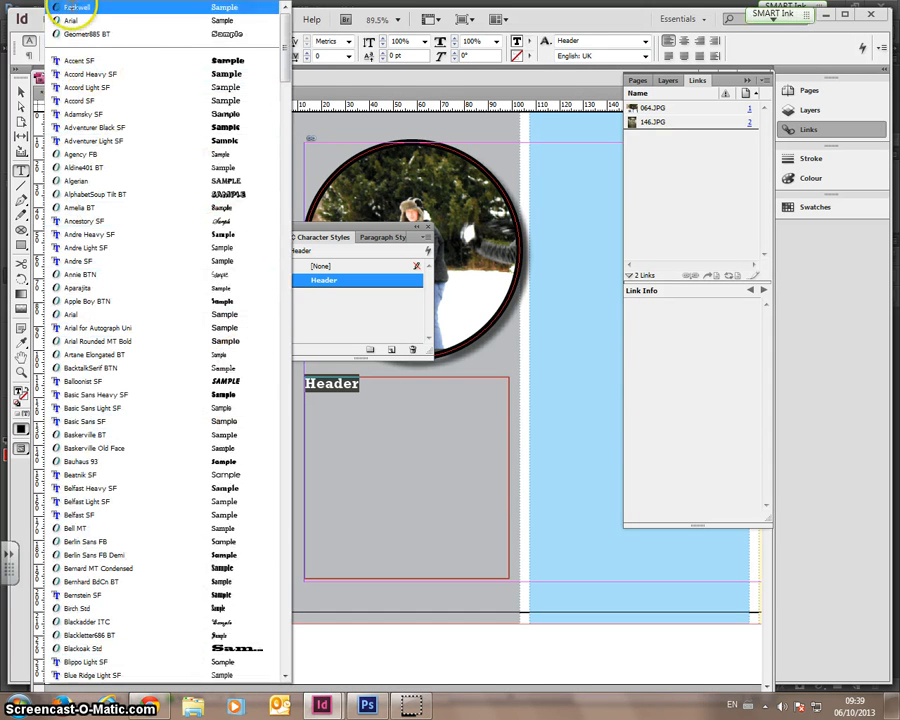
{"action": "left_click", "coordinate": [72, 7]}
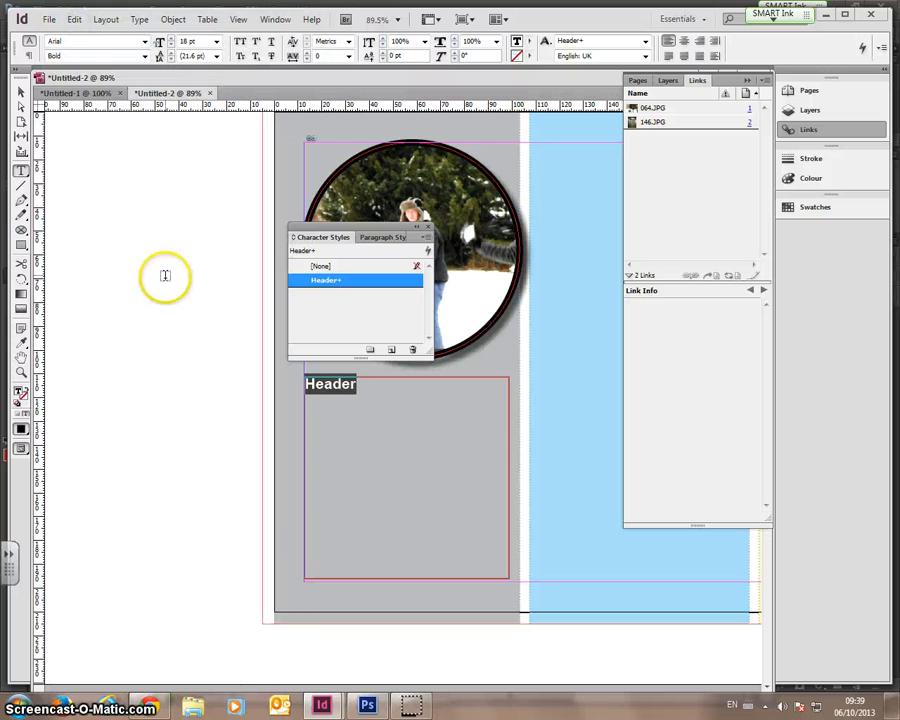
{"action": "left_click", "coordinate": [145, 56]}
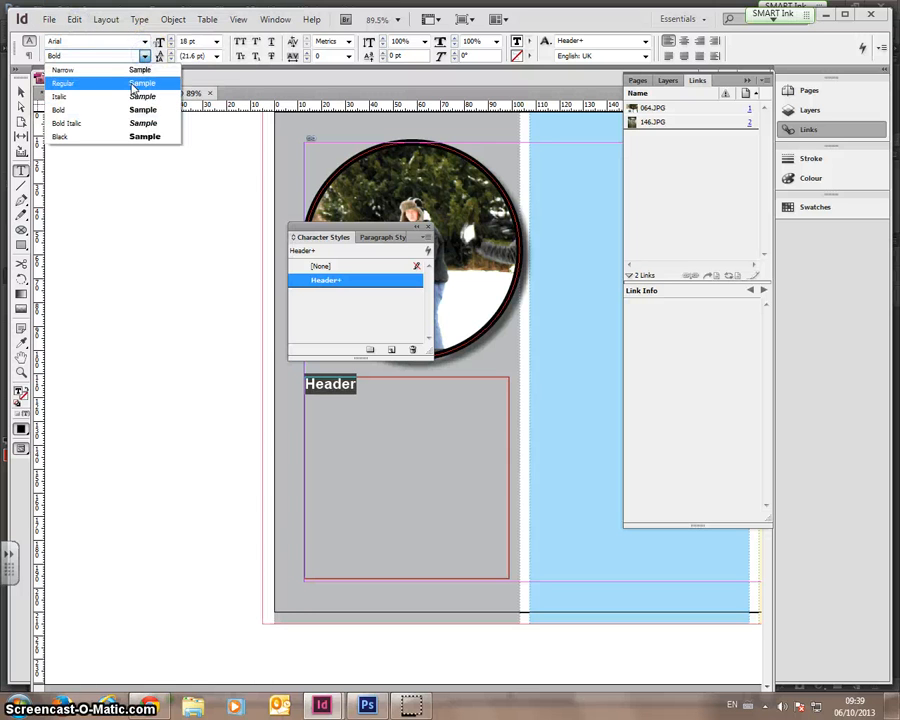
{"action": "left_click", "coordinate": [128, 68]}
- Apply the Header character style to the word Header, clearing the local font overrides
{"action": "left_click", "coordinate": [21, 92]}
{"action": "left_click", "coordinate": [100, 190]}
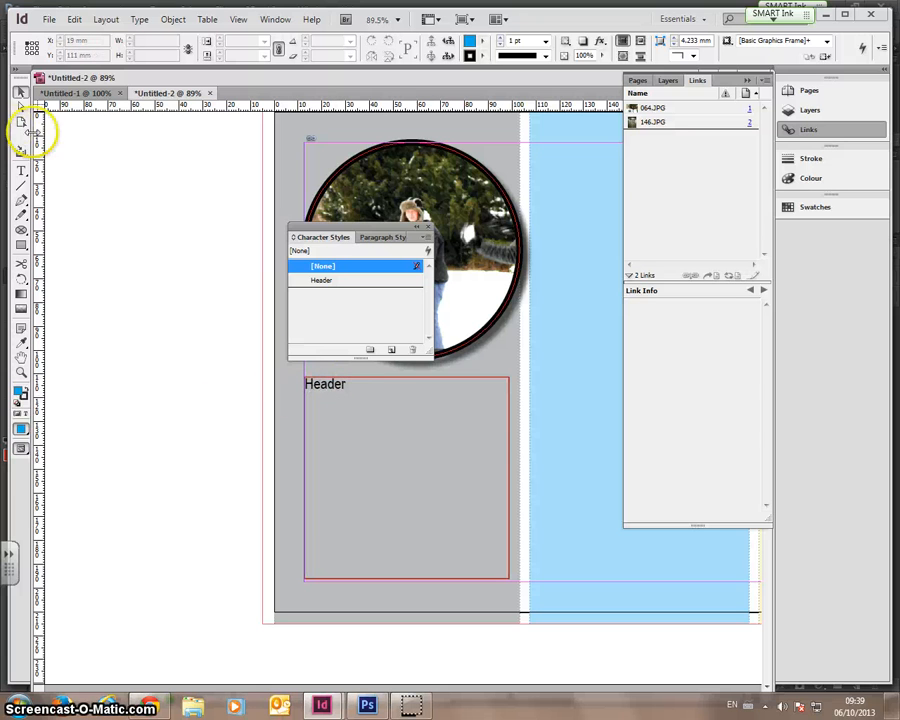
{"action": "left_click", "coordinate": [21, 170]}
{"action": "left_click_drag", "start_coordinate": [355, 385], "coordinate": [287, 376]}
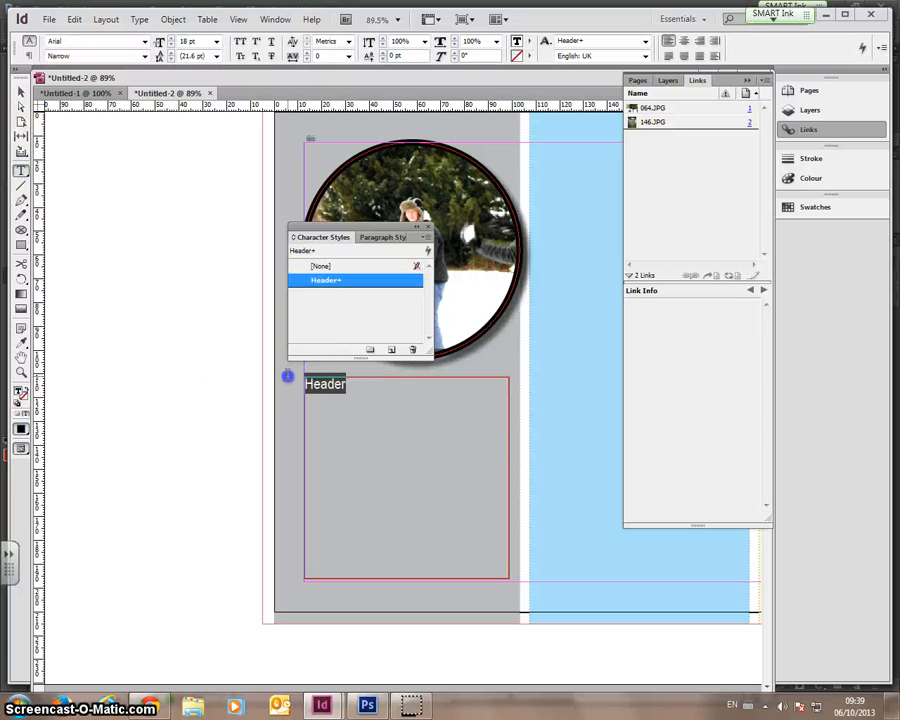
{"action": "left_click", "coordinate": [321, 286]}
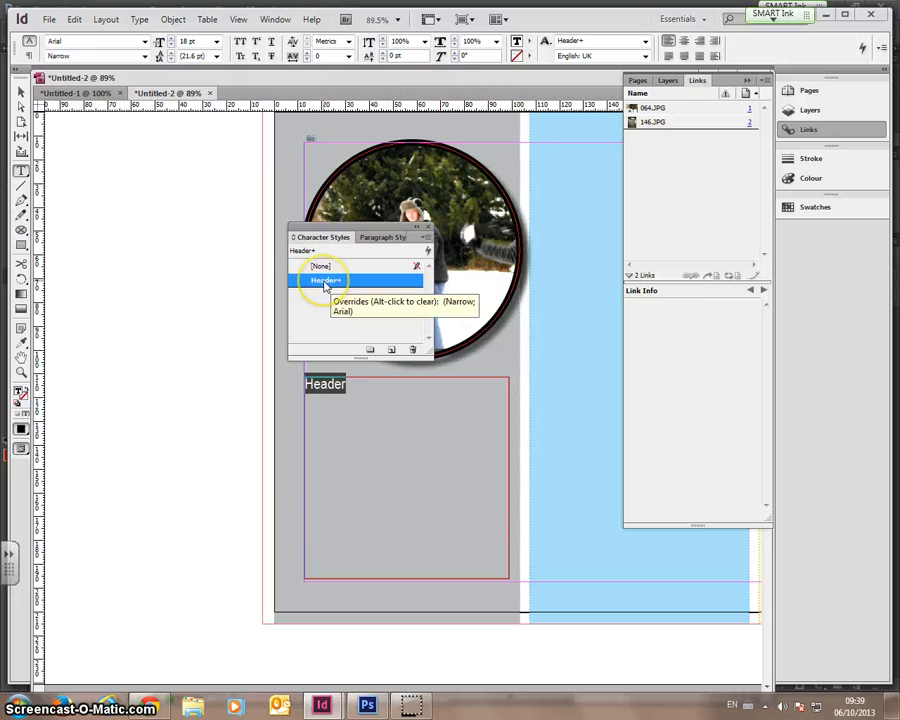
{"action": "double_click", "coordinate": [324, 285]}
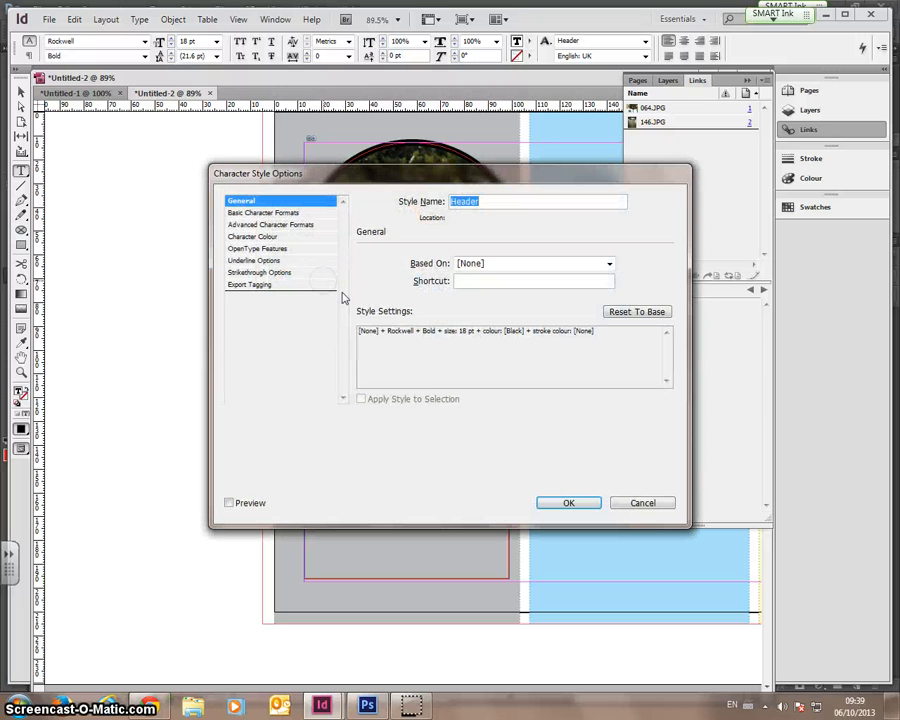
{"action": "left_click", "coordinate": [568, 502]}
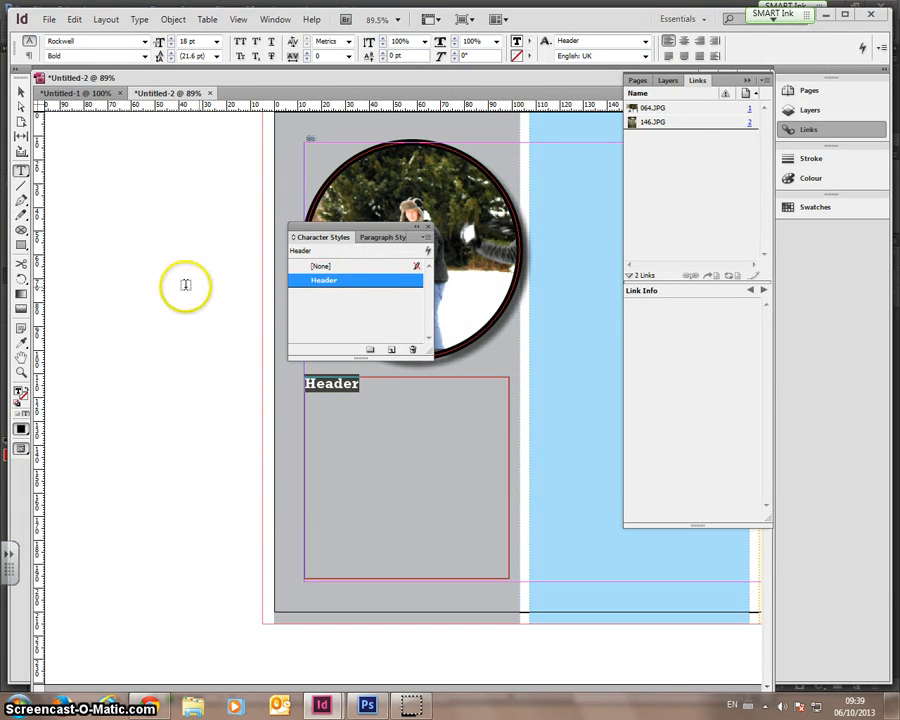
{"action": "left_click", "coordinate": [208, 320]}
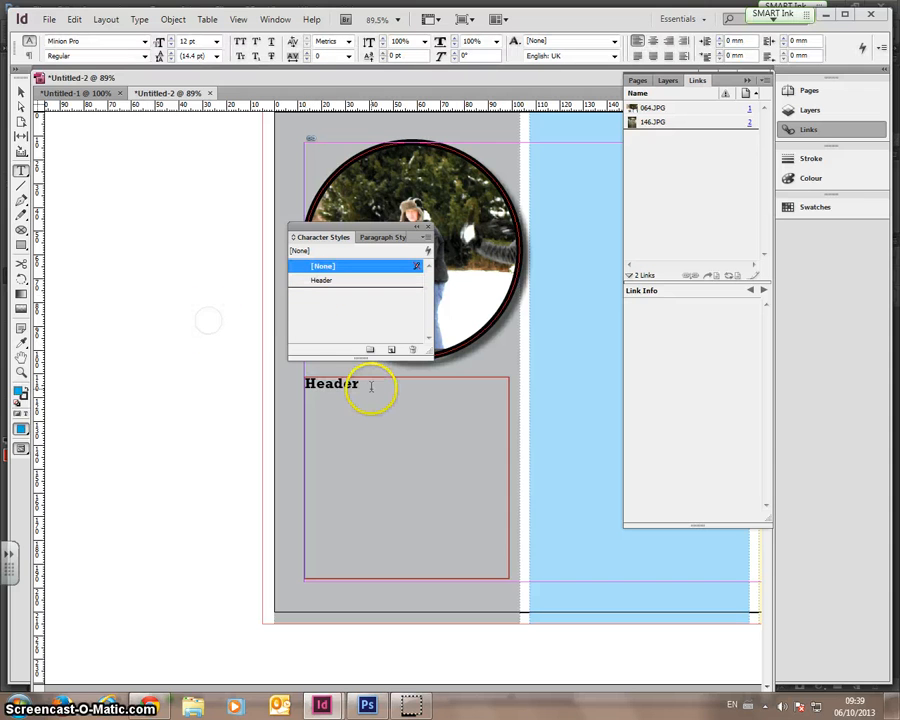
{"action": "left_click_drag", "start_coordinate": [371, 386], "coordinate": [306, 386]}
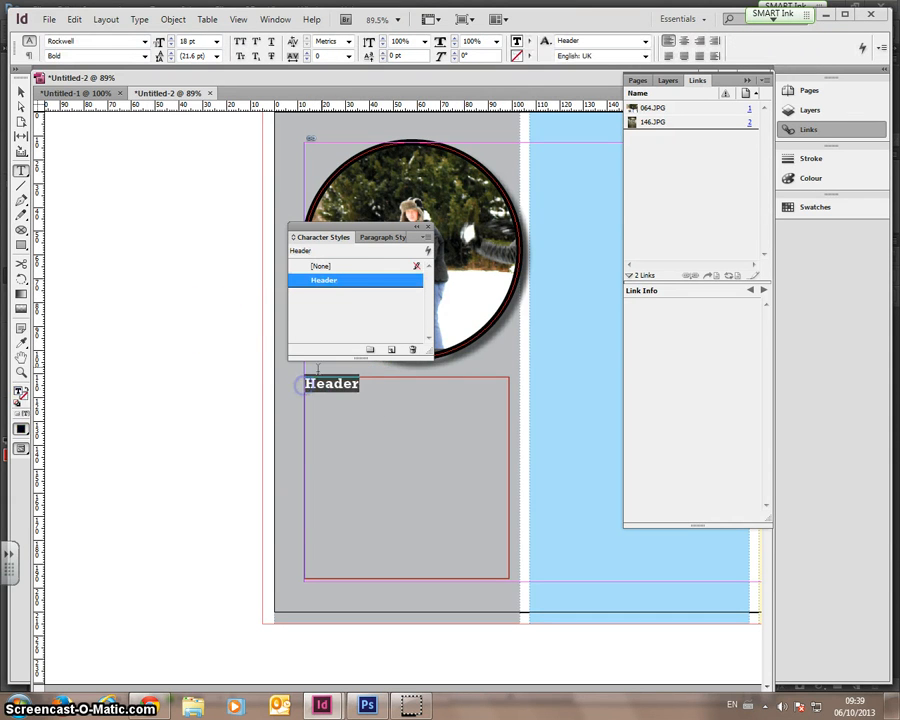
{"action": "left_click", "coordinate": [344, 289]}
- Add a new Character Style 1 and open its style options
{"action": "right_click", "coordinate": [346, 281]}
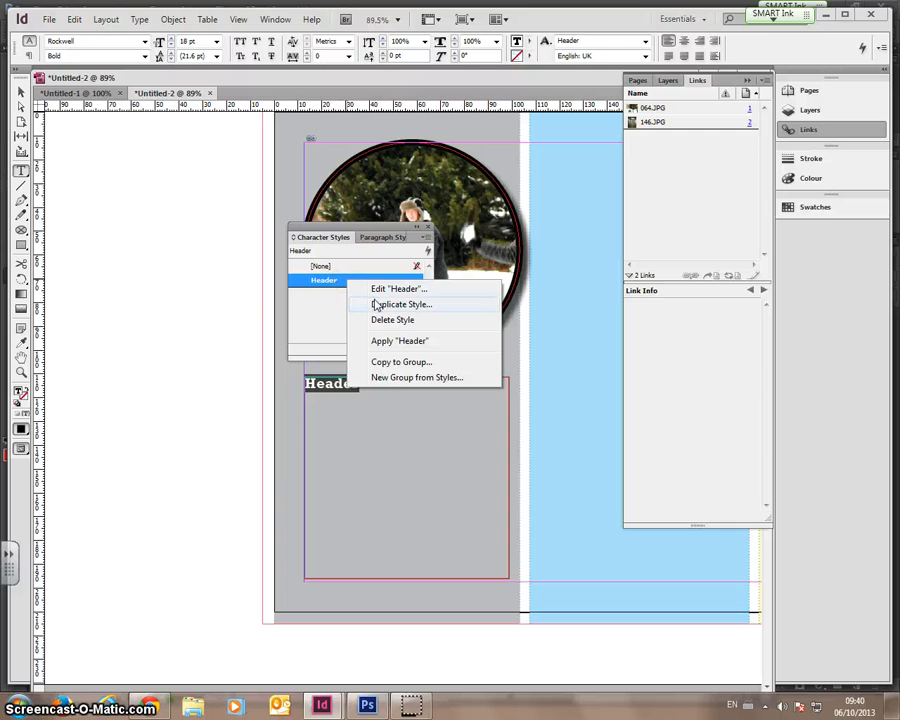
{"action": "left_click", "coordinate": [183, 293]}
{"action": "left_click", "coordinate": [318, 284]}
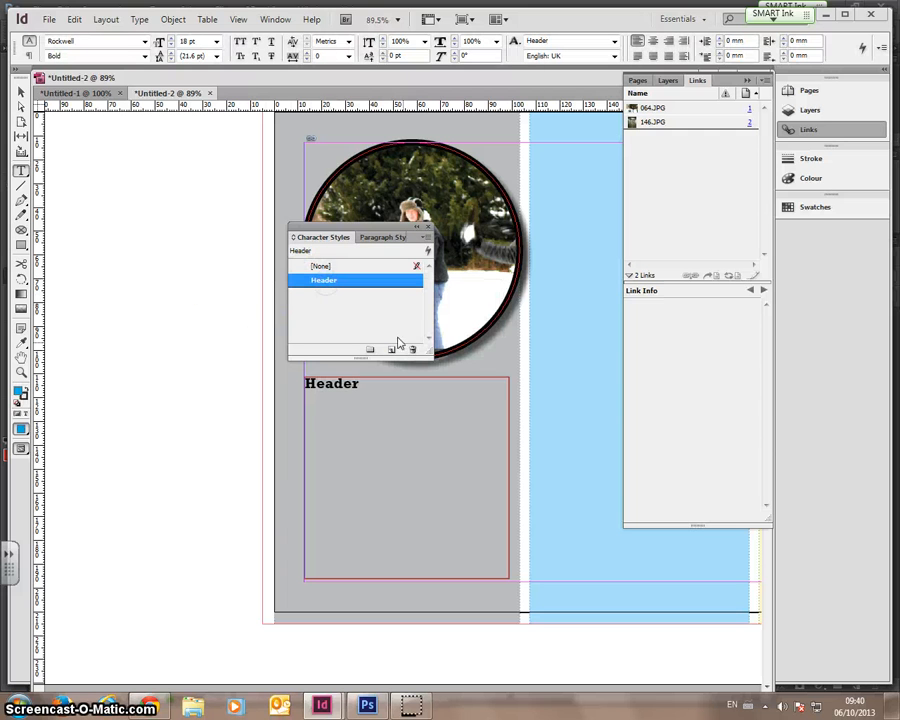
{"action": "left_click", "coordinate": [376, 295]}
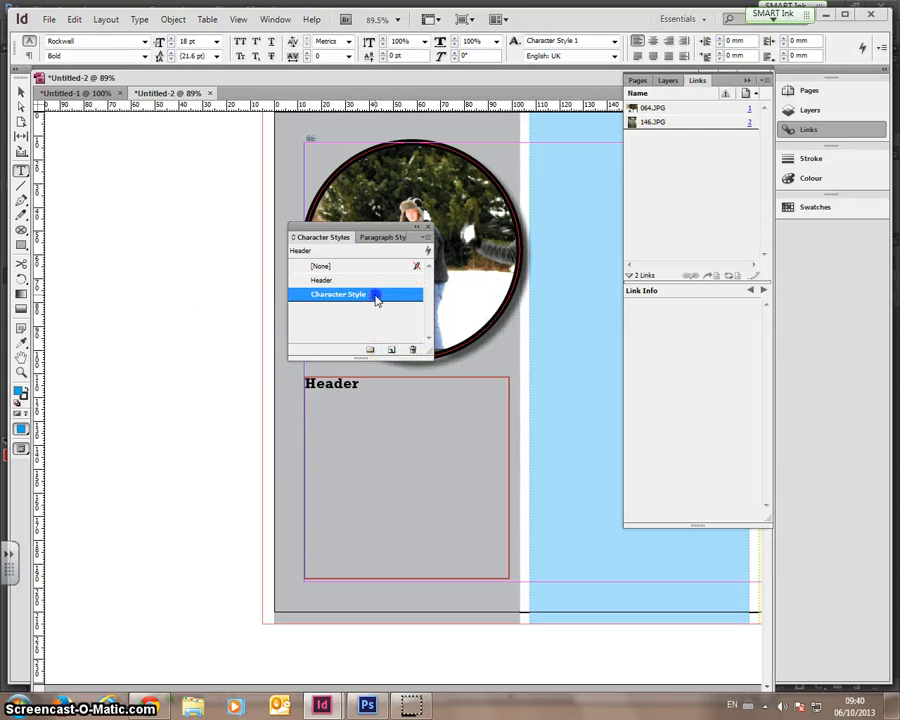
{"action": "right_click", "coordinate": [377, 296]}
{"action": "left_click", "coordinate": [440, 304]}
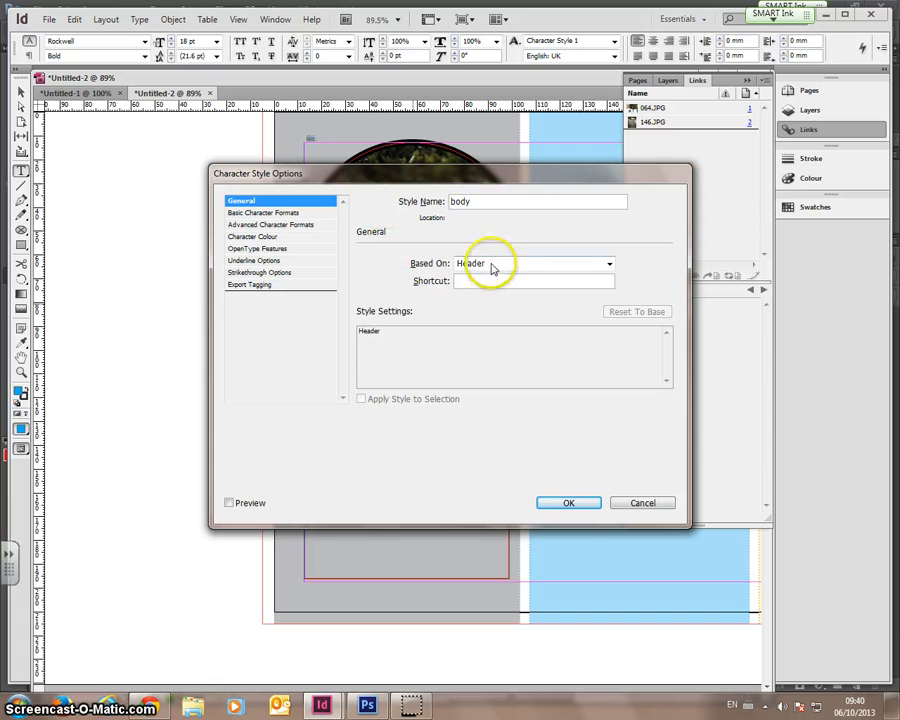
- Name the style body, base it on [None], set Arial Bold 8 pt, and confirm
{"action": "left_click", "coordinate": [490, 263]}
{"action": "left_click", "coordinate": [483, 278]}
{"action": "left_click", "coordinate": [248, 212]}
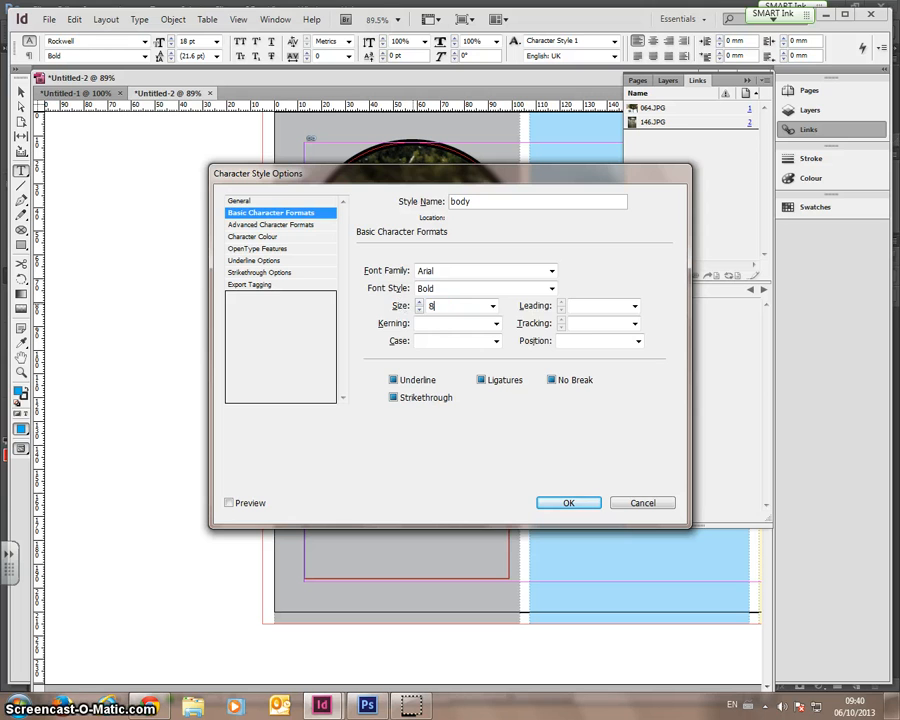
{"action": "left_click", "coordinate": [578, 502]}
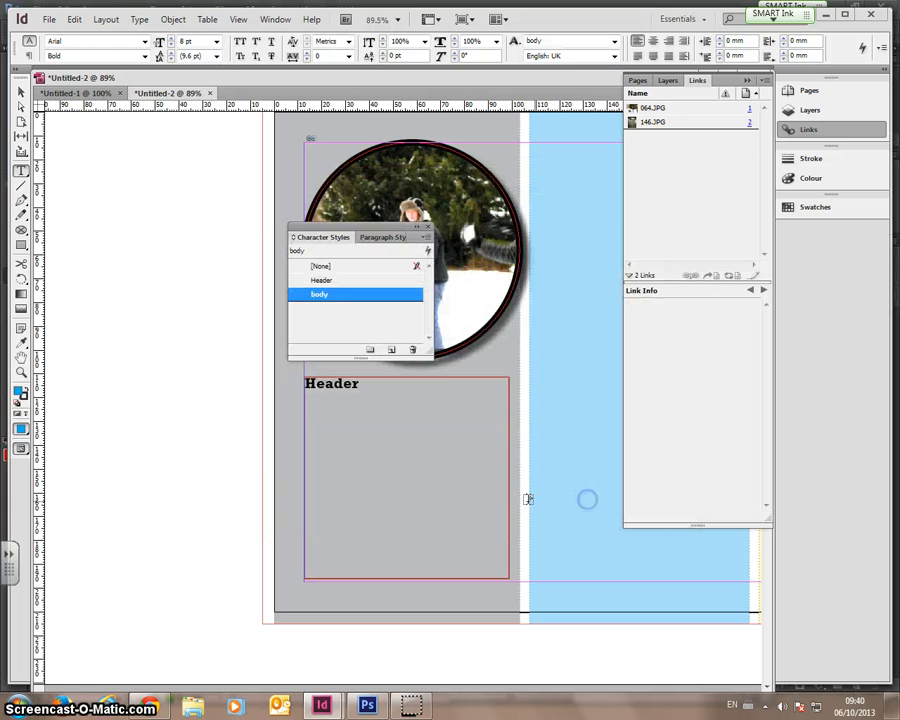
{"action": "left_click", "coordinate": [446, 407]}
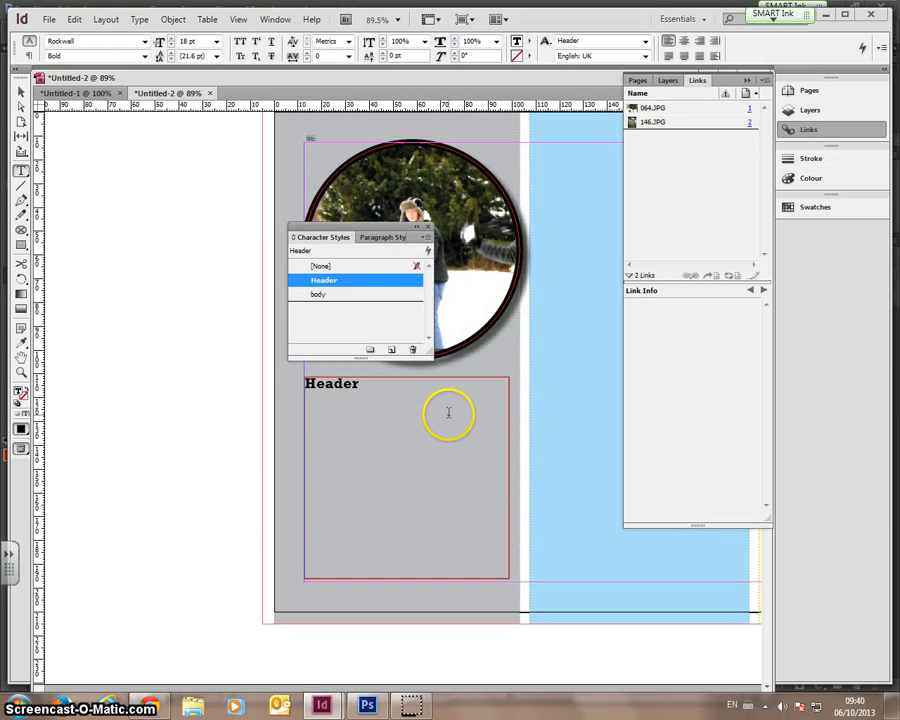
- Fill the frame under Header with placeholder text and apply the body style to it
{"action": "left_click", "coordinate": [105, 19]}
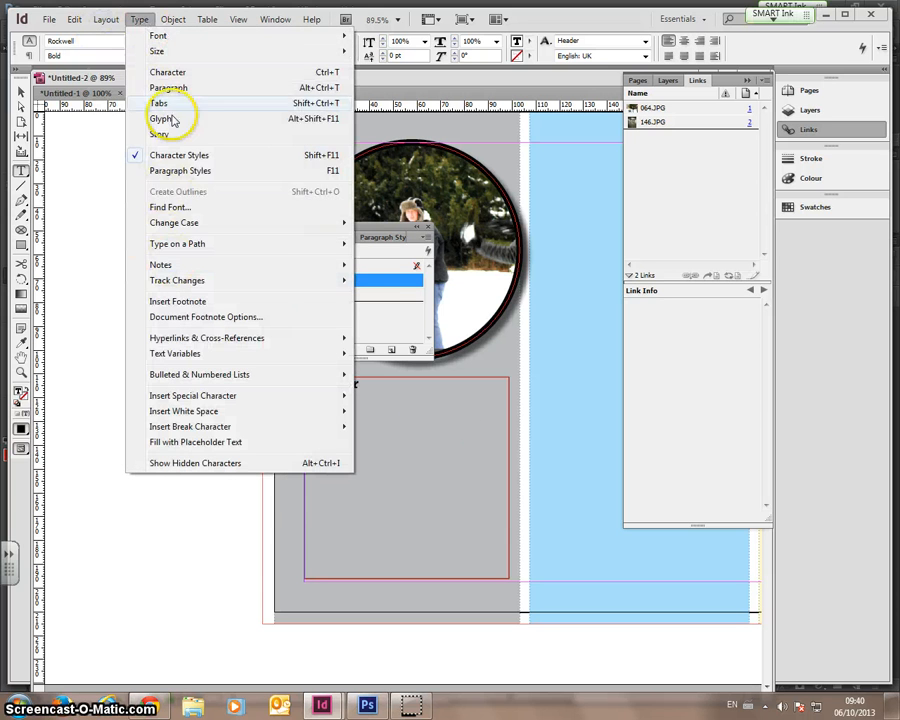
{"action": "mouse_move", "coordinate": [186, 24]}
{"action": "mouse_move", "coordinate": [139, 19]}
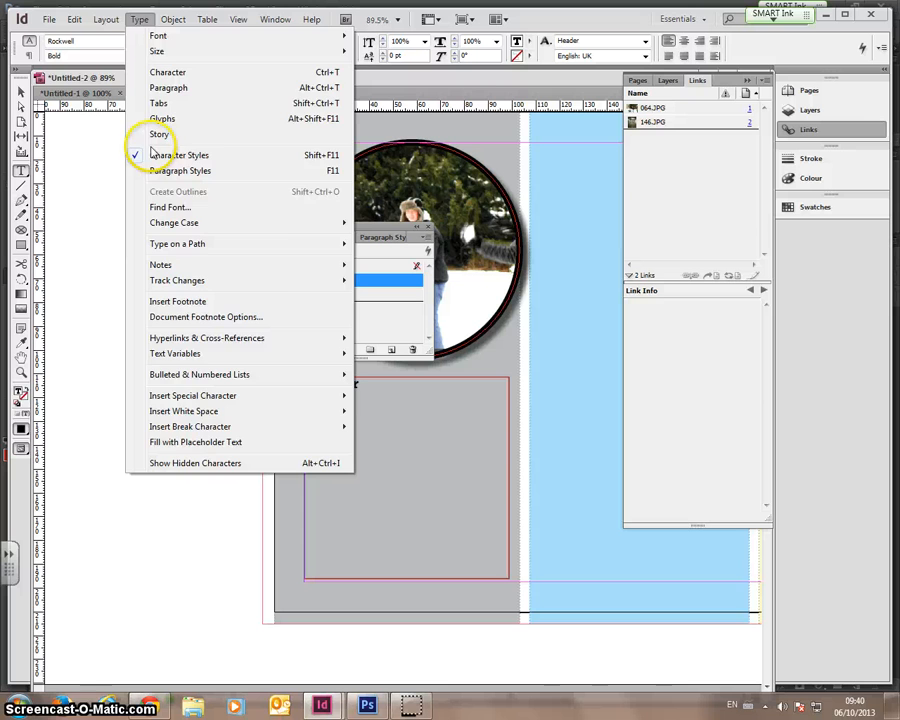
{"action": "left_click", "coordinate": [181, 436]}
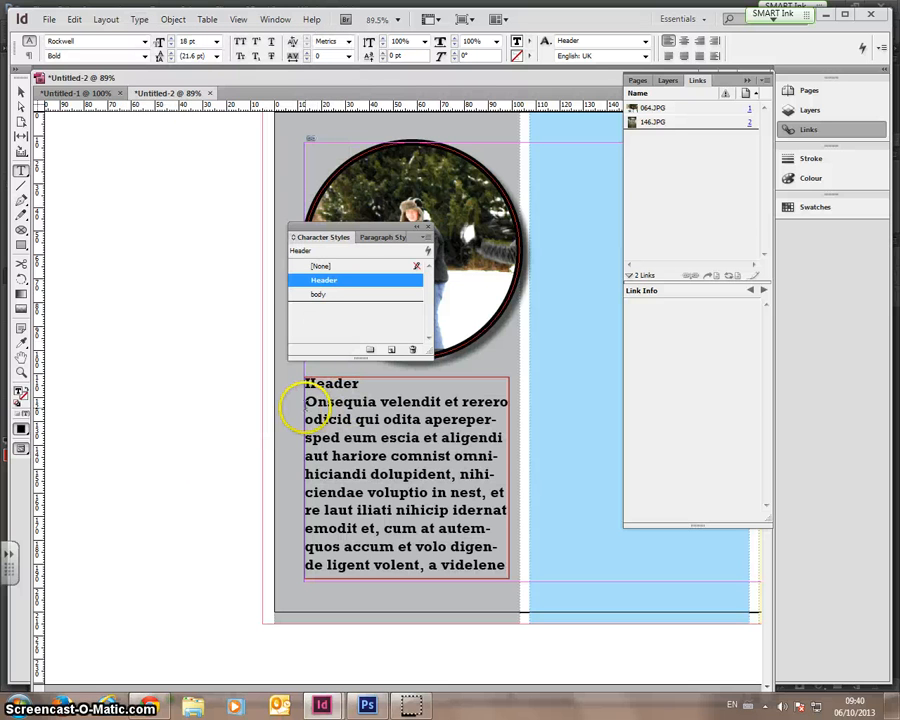
{"action": "left_click_drag", "start_coordinate": [326, 419], "coordinate": [536, 570]}
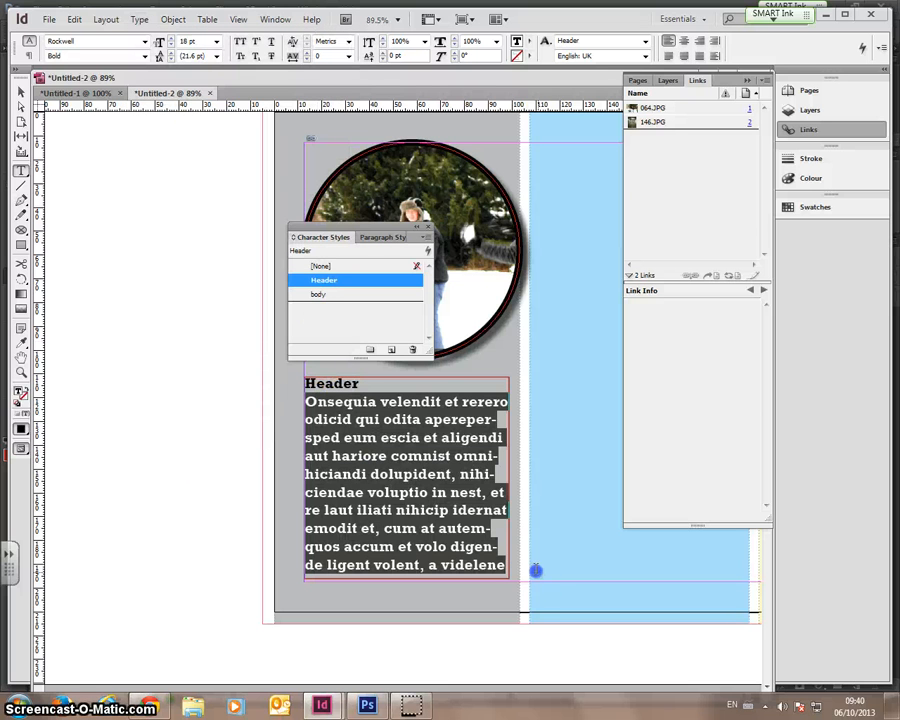
{"action": "left_click", "coordinate": [318, 294]}
{"action": "left_click", "coordinate": [380, 435]}
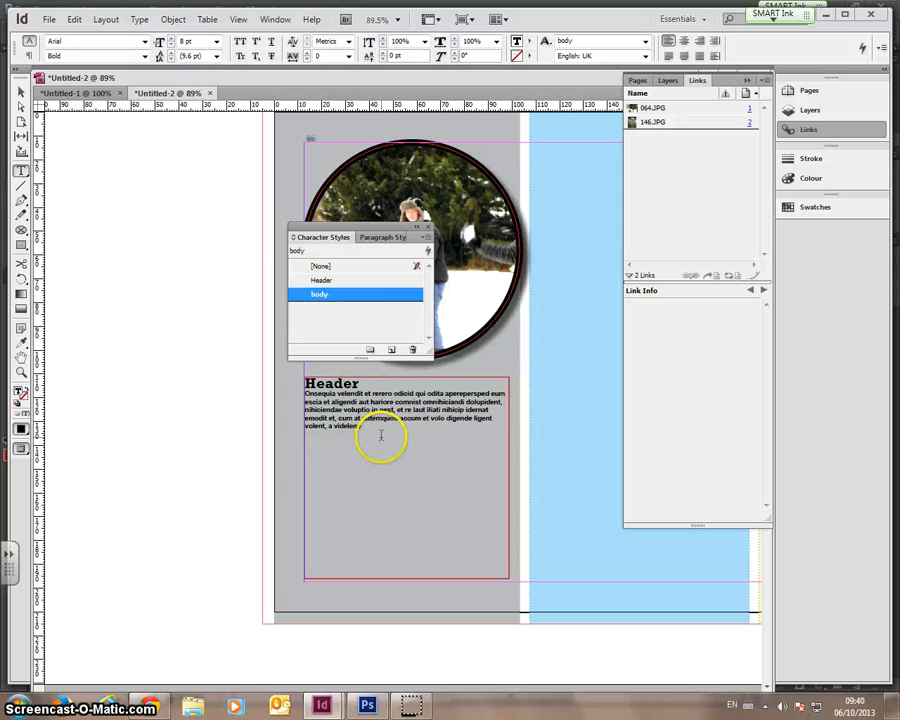
- Fill the frame with placeholder text again over the selected body paragraph
{"action": "left_click_drag", "start_coordinate": [364, 430], "coordinate": [301, 395]}
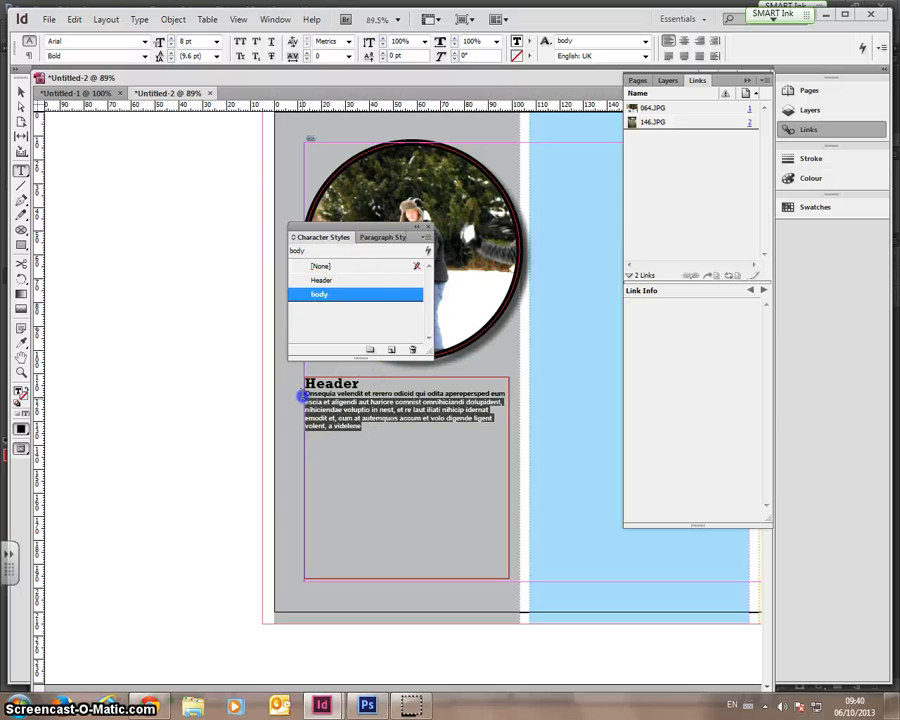
{"action": "left_click", "coordinate": [175, 22]}
{"action": "mouse_move", "coordinate": [139, 19]}
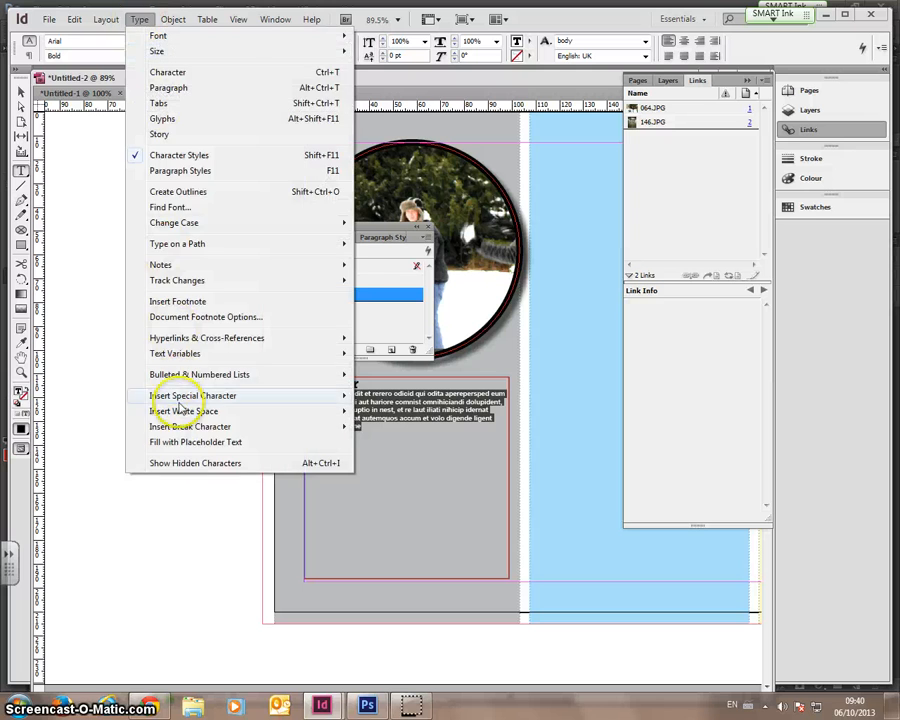
{"action": "left_click", "coordinate": [181, 442]}
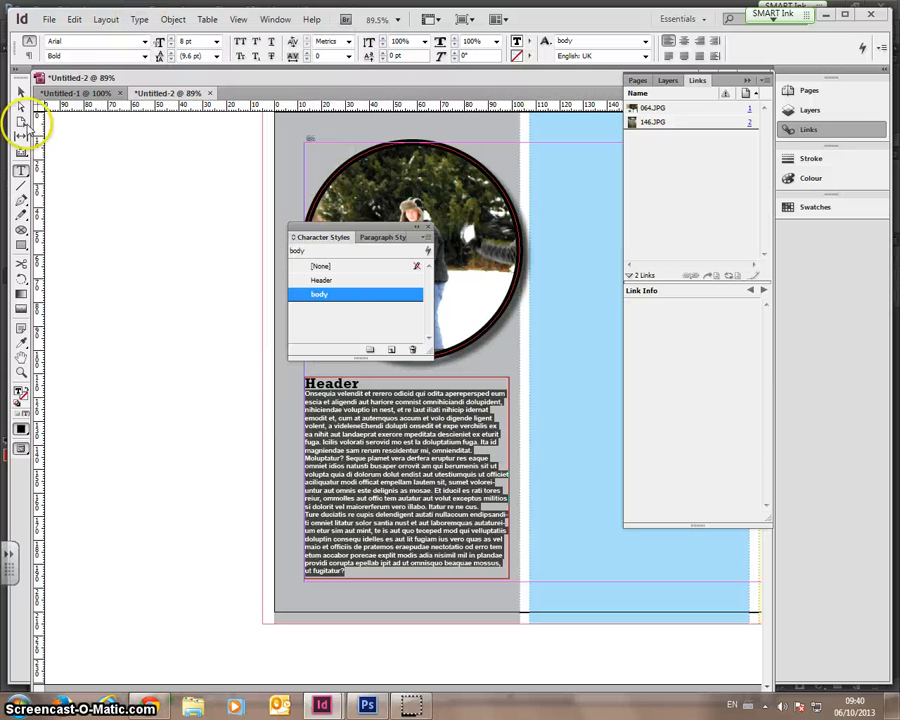
{"action": "left_click", "coordinate": [20, 93]}
{"action": "left_click", "coordinate": [137, 206]}
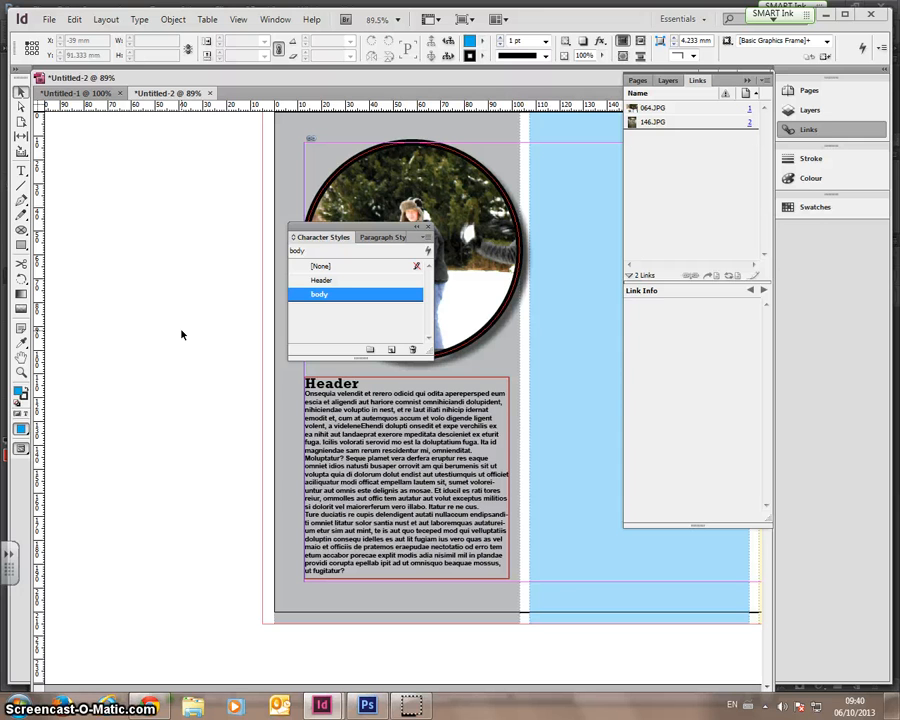
- Change the body text's font style from Bold to Regular
{"action": "left_click", "coordinate": [20, 170]}
{"action": "left_click_drag", "start_coordinate": [371, 571], "coordinate": [286, 397]}
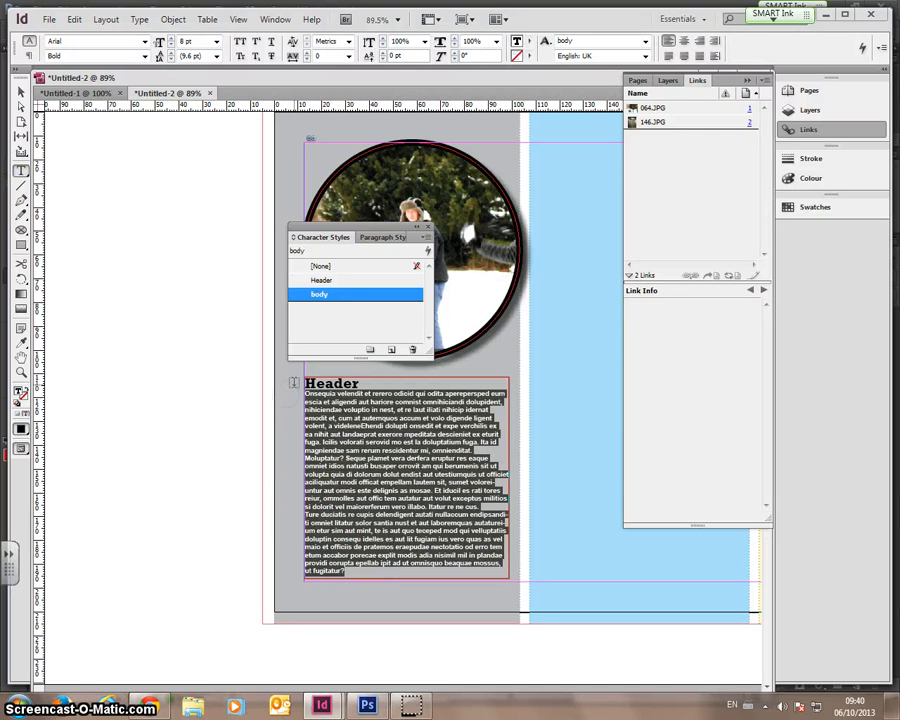
{"action": "left_click", "coordinate": [144, 56]}
{"action": "left_click", "coordinate": [100, 52]}
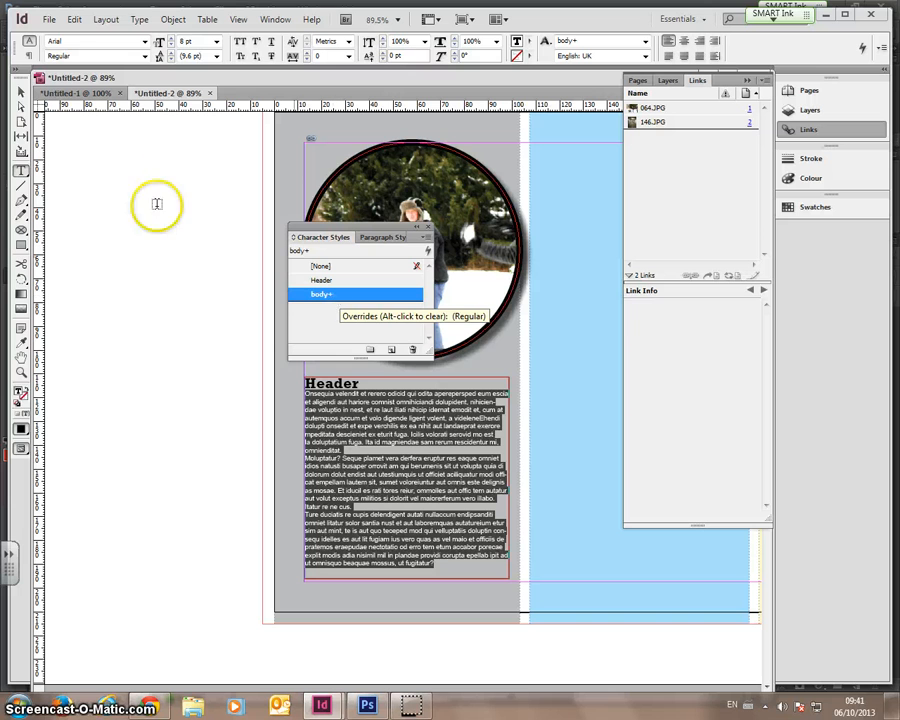
{"action": "left_click", "coordinate": [21, 92]}
{"action": "left_click", "coordinate": [222, 286]}
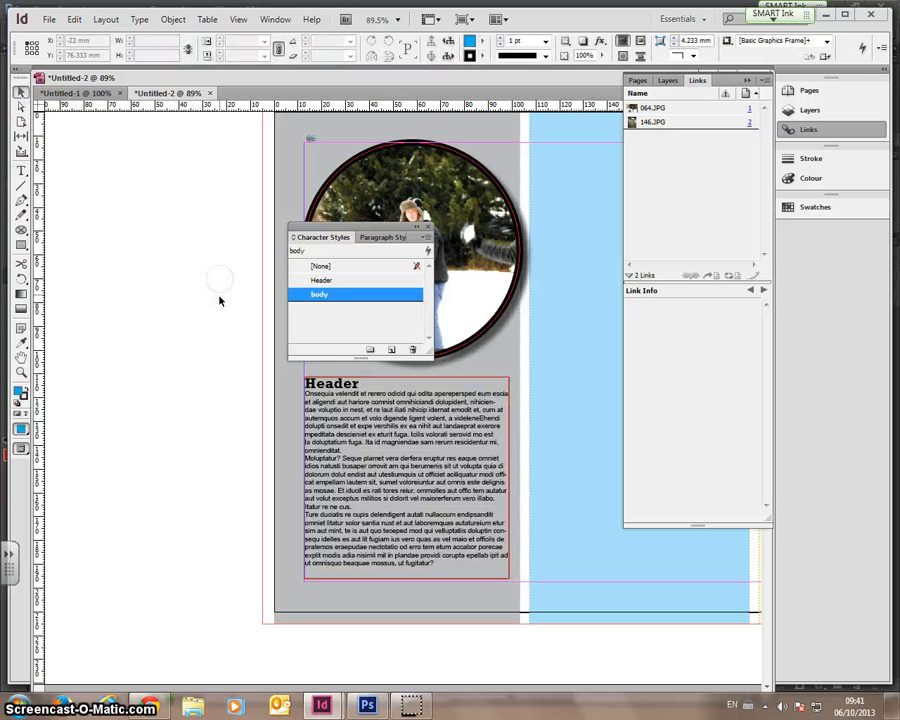
- Raise the body text leading from 9.6 pt to 12 pt
{"action": "left_click", "coordinate": [21, 168]}
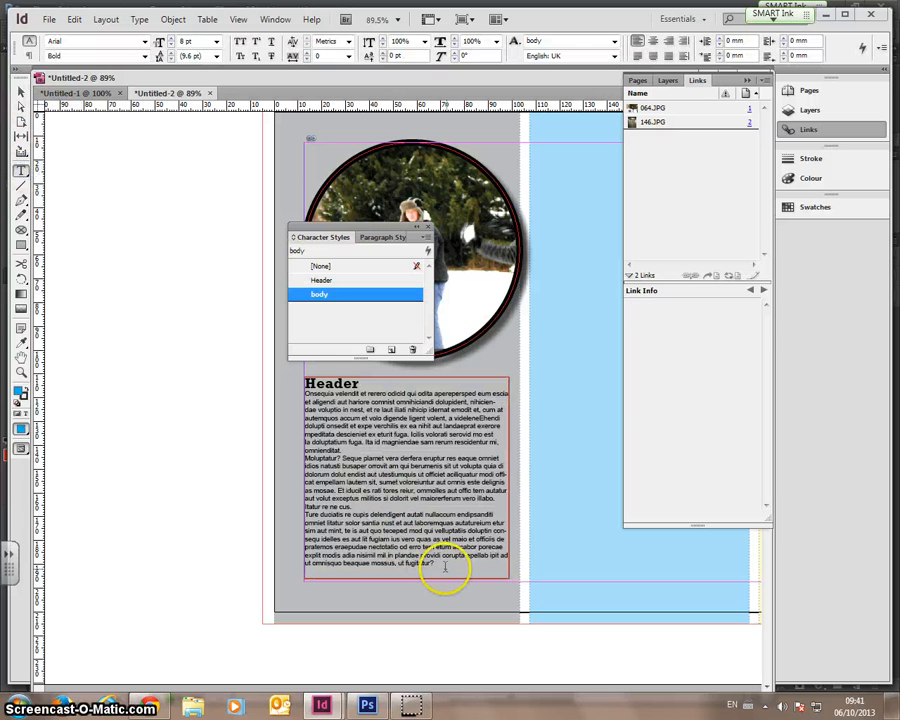
{"action": "left_click_drag", "start_coordinate": [436, 565], "coordinate": [289, 397]}
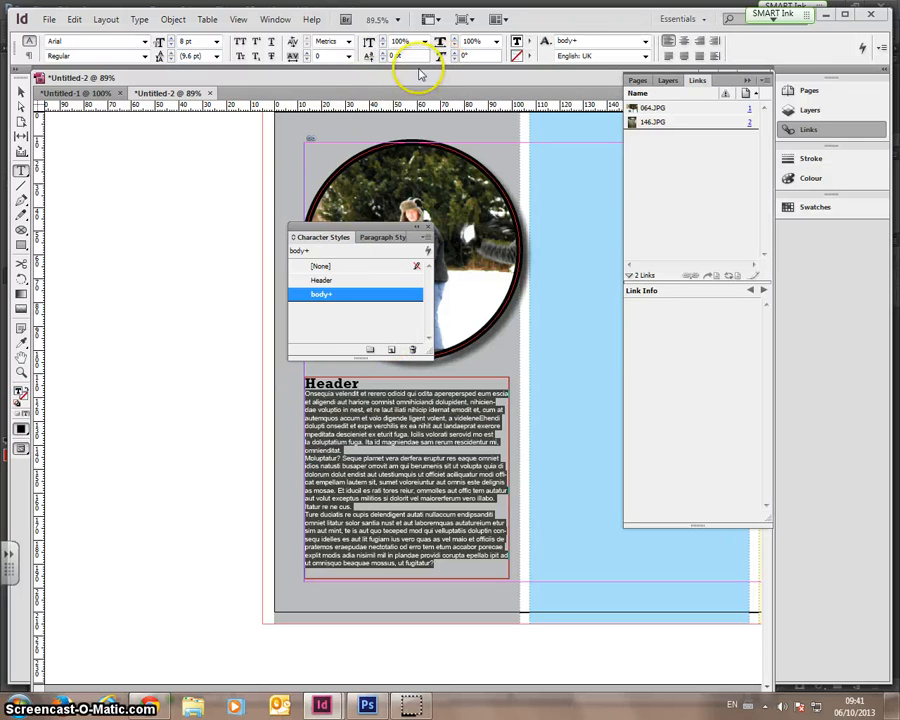
{"action": "left_click", "coordinate": [217, 56]}
{"action": "left_click", "coordinate": [216, 56]}
{"action": "left_click", "coordinate": [172, 53]}
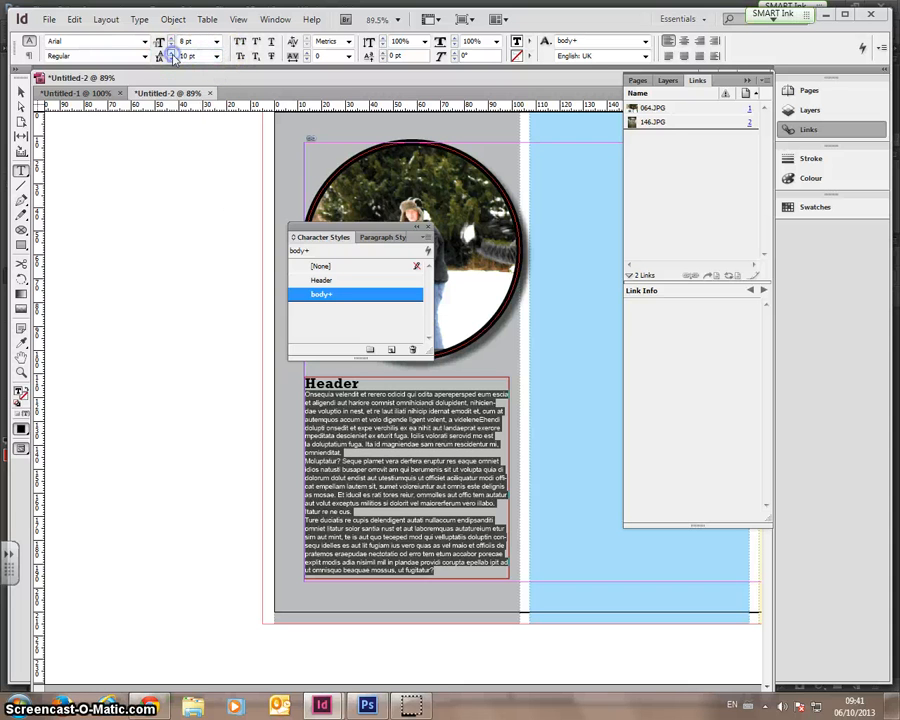
{"action": "left_click", "coordinate": [172, 53]}
{"action": "left_click", "coordinate": [172, 53]}
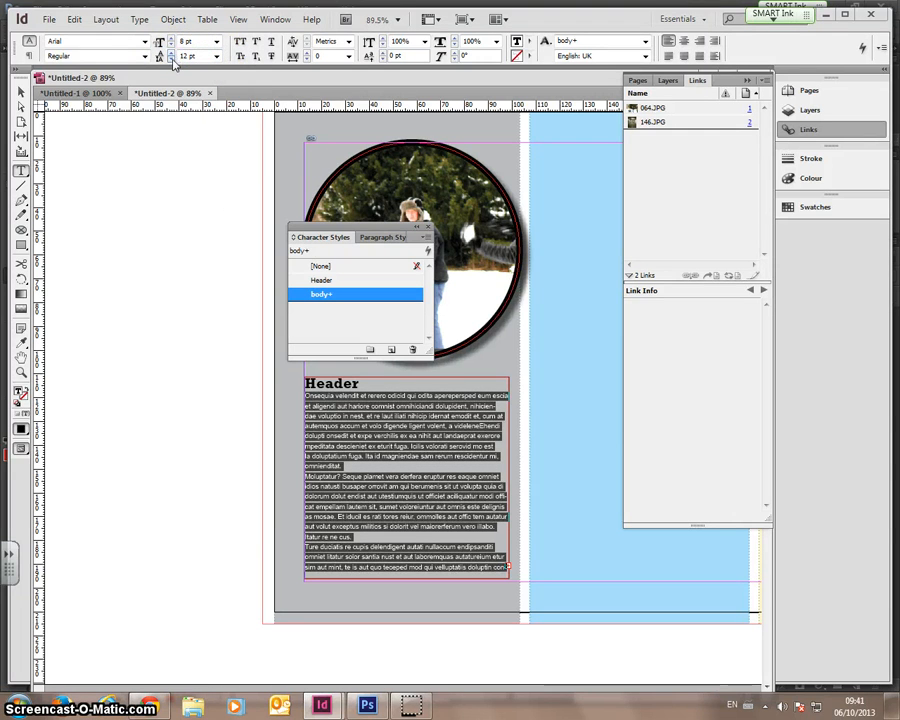
{"action": "left_click", "coordinate": [21, 91]}
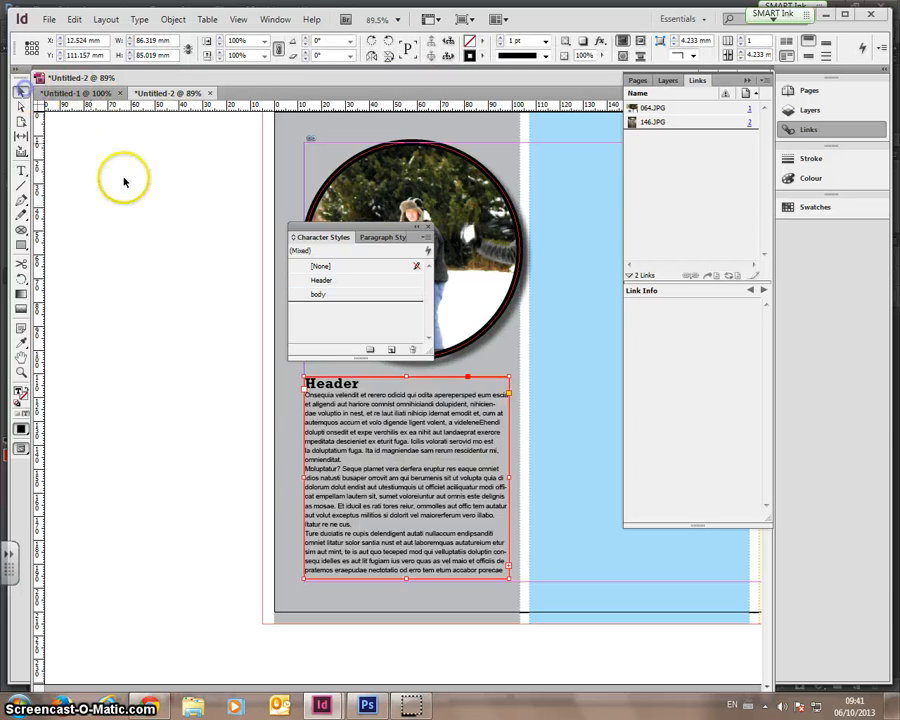
{"action": "left_click", "coordinate": [124, 181]}
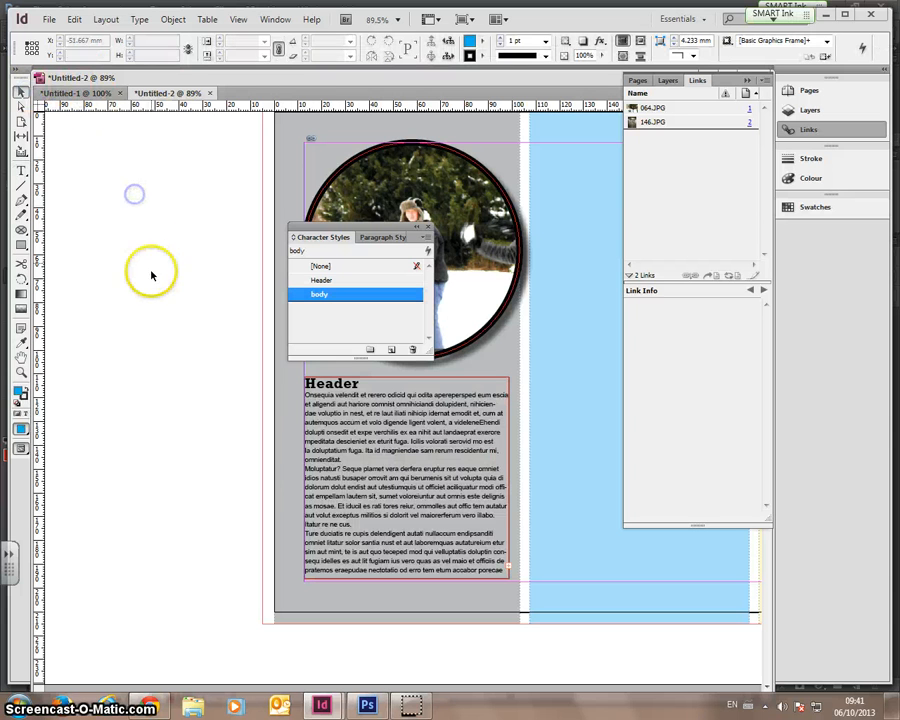
- Select all the body text and tighten its tracking to -20
{"action": "left_click", "coordinate": [21, 171]}
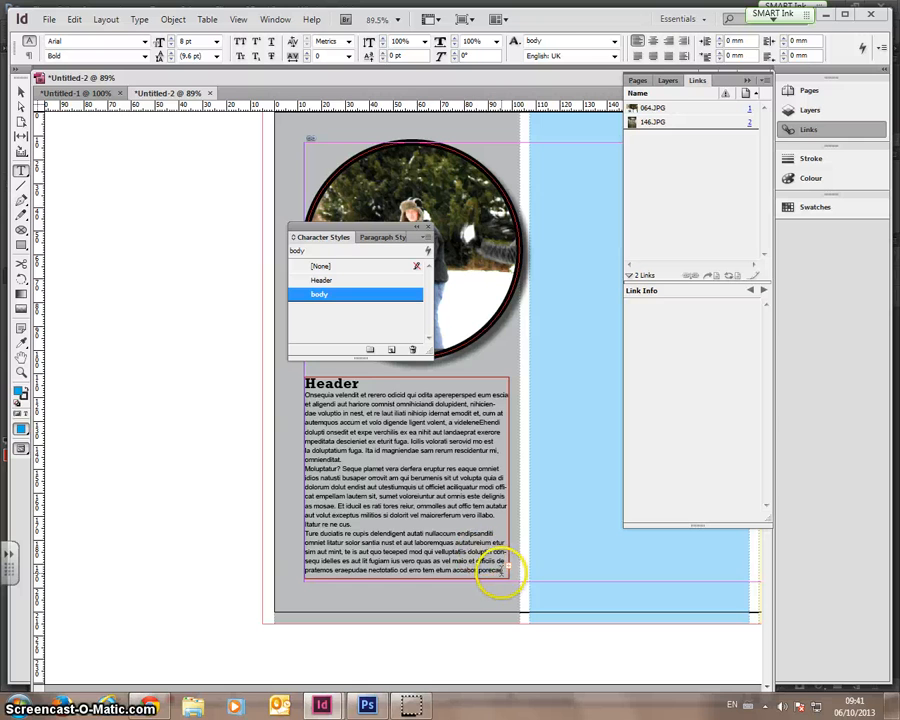
{"action": "left_click_drag", "start_coordinate": [485, 567], "coordinate": [293, 394]}
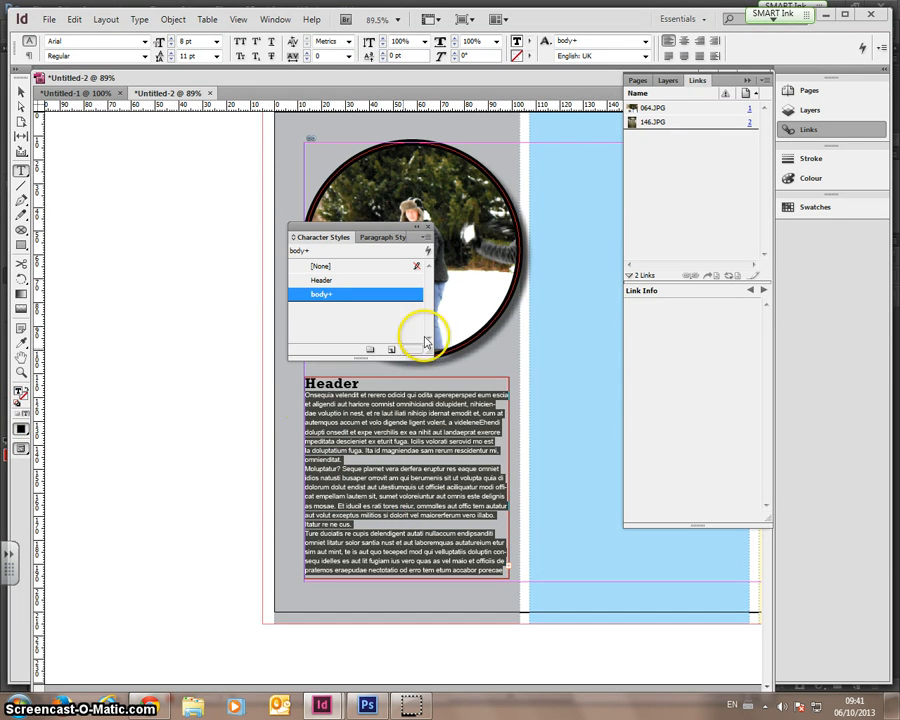
{"action": "left_click", "coordinate": [307, 60]}
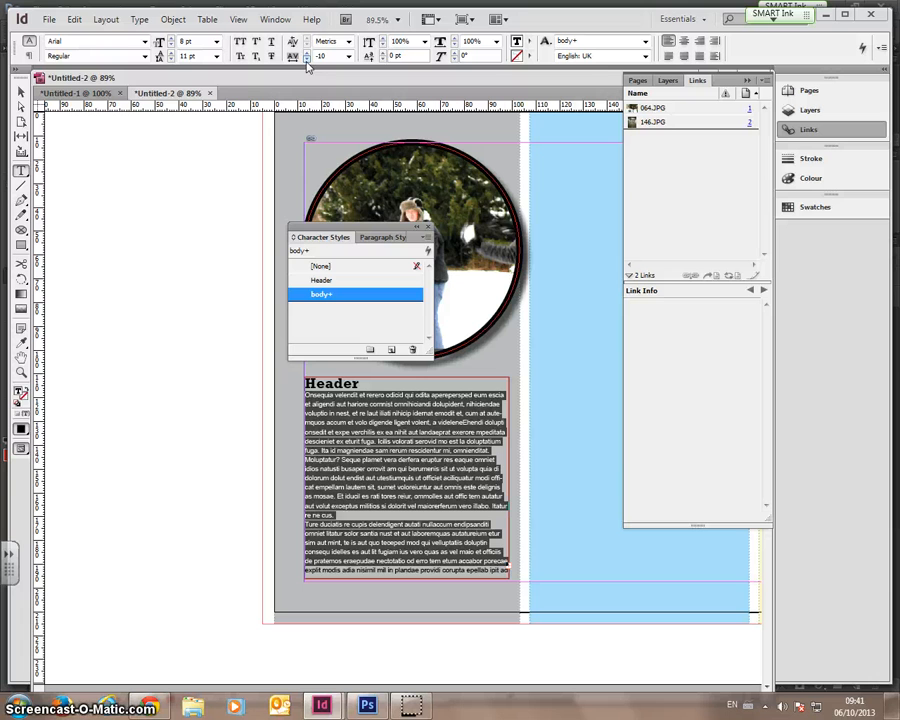
{"action": "left_click", "coordinate": [307, 60]}
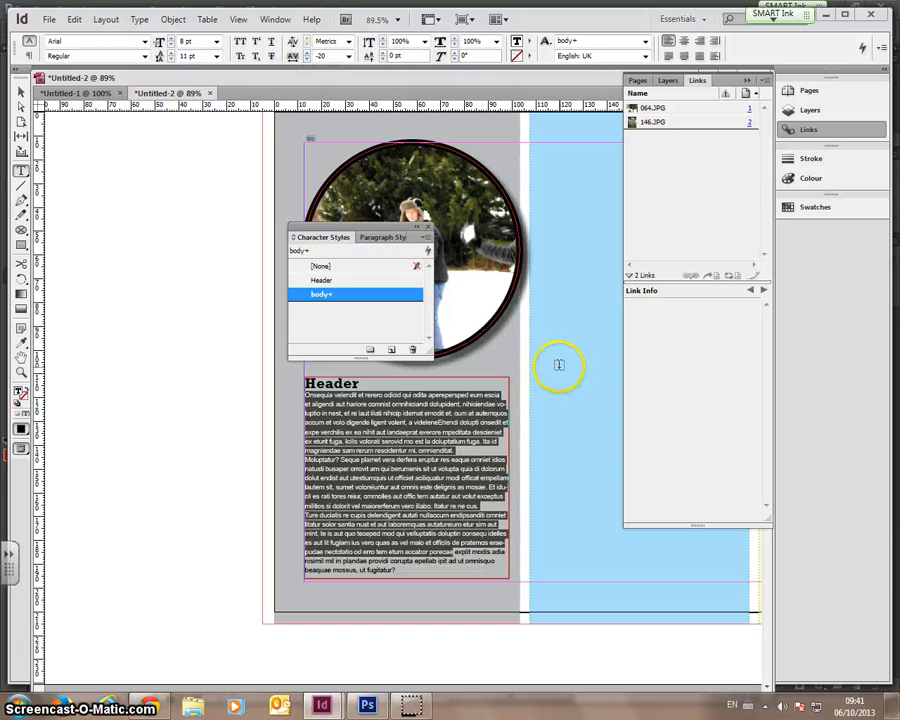
{"action": "left_click", "coordinate": [468, 438]}
{"action": "left_click_drag", "start_coordinate": [453, 575], "coordinate": [283, 399]}
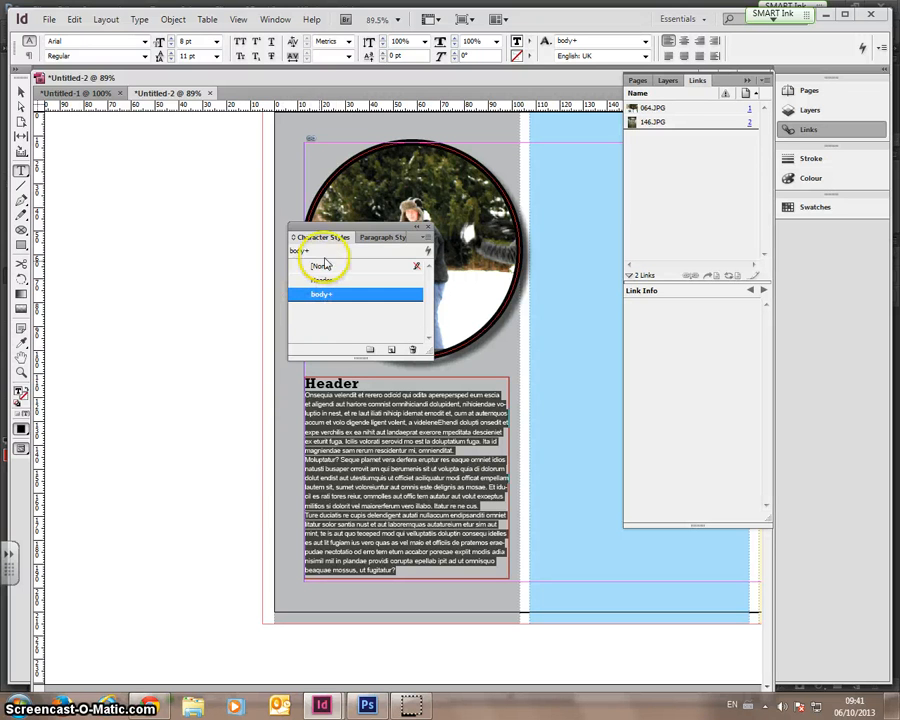
- Create Paragraph Style 1 from the body text in the Paragraph Styles list and apply it
{"action": "left_click", "coordinate": [372, 238]}
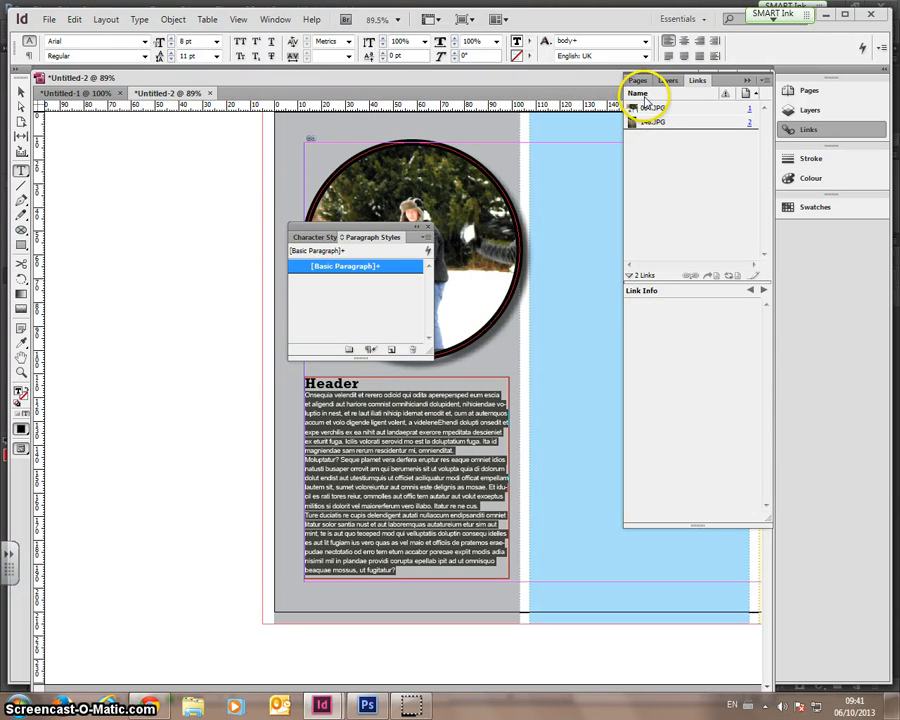
{"action": "left_click", "coordinate": [391, 349]}
{"action": "left_click", "coordinate": [360, 281]}
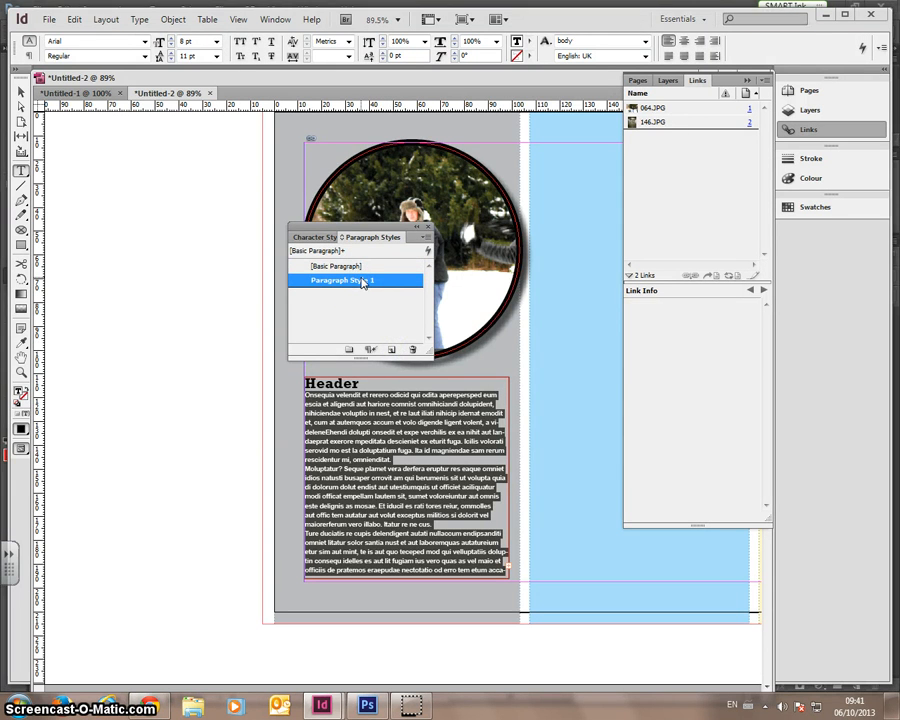
{"action": "double_click", "coordinate": [362, 283]}
- Rename the style to mystyles, based on no other style, with next style kept the same
{"action": "left_click", "coordinate": [521, 164]}
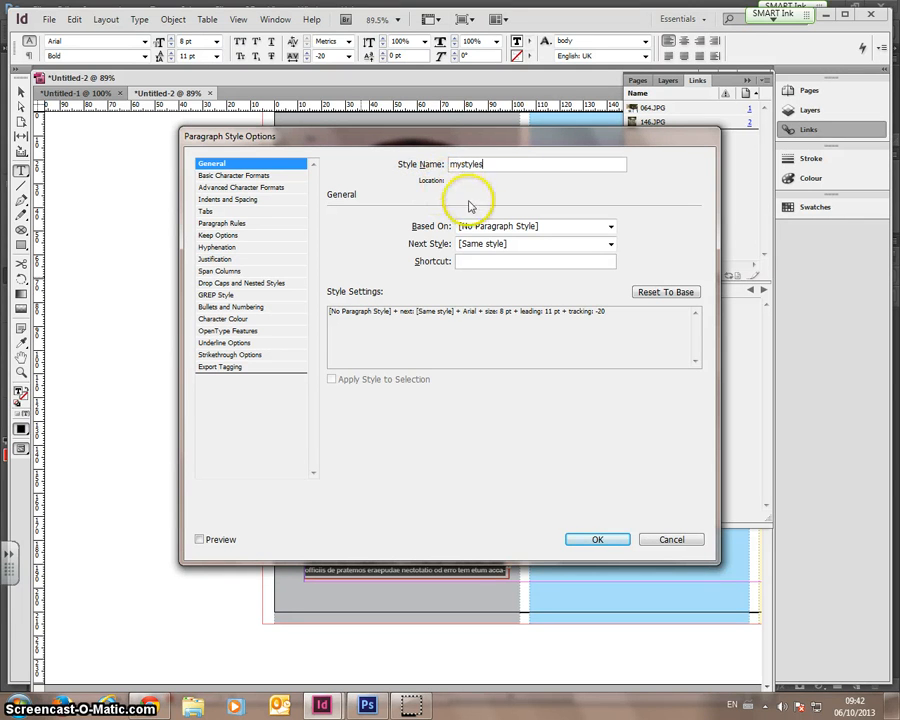
{"action": "left_click", "coordinate": [505, 228]}
{"action": "left_click", "coordinate": [507, 240]}
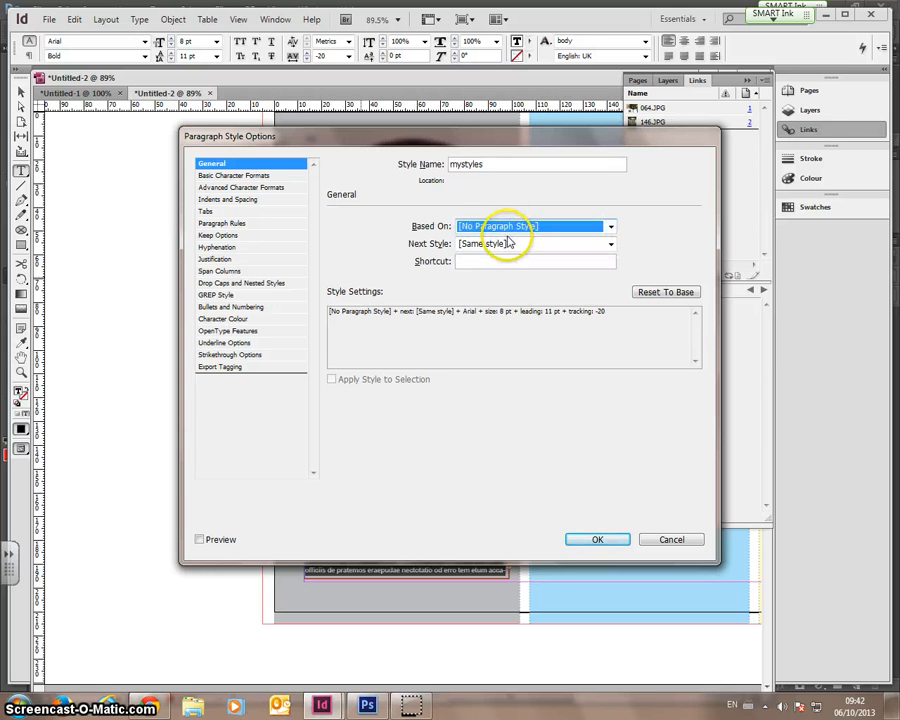
{"action": "left_click", "coordinate": [507, 245]}
{"action": "left_click", "coordinate": [507, 248]}
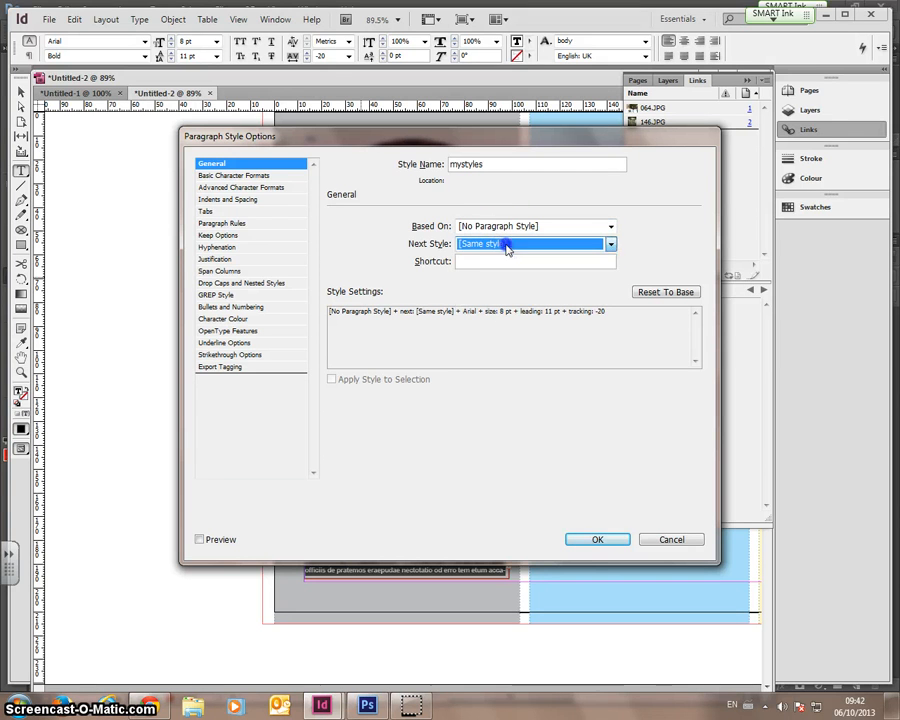
- Set the style's paragraph alignment to Centre under Indents and Spacing
{"action": "left_click", "coordinate": [240, 177]}
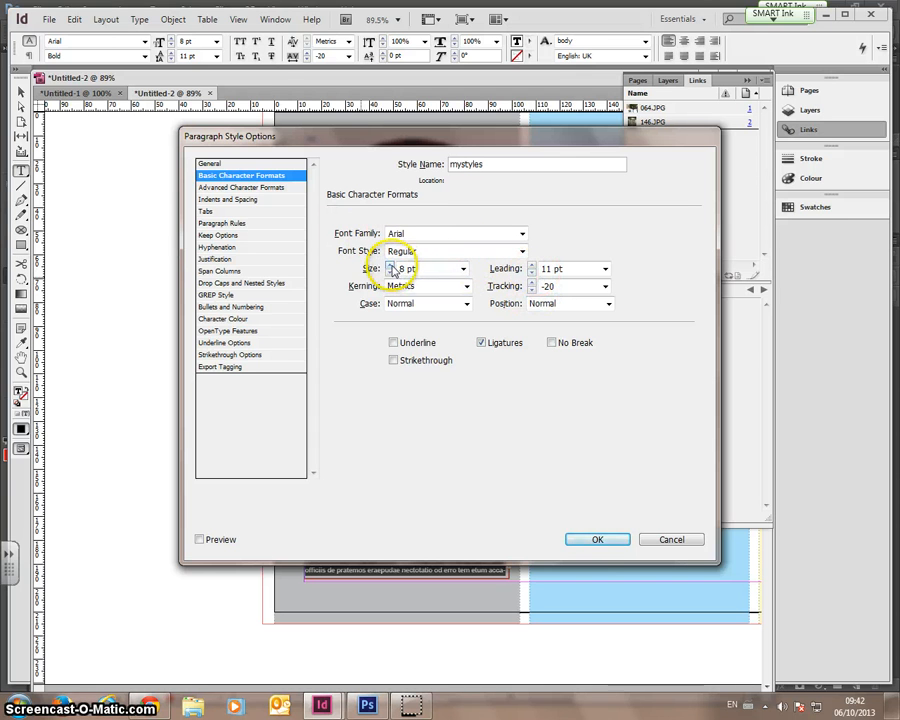
{"action": "left_click", "coordinate": [252, 188]}
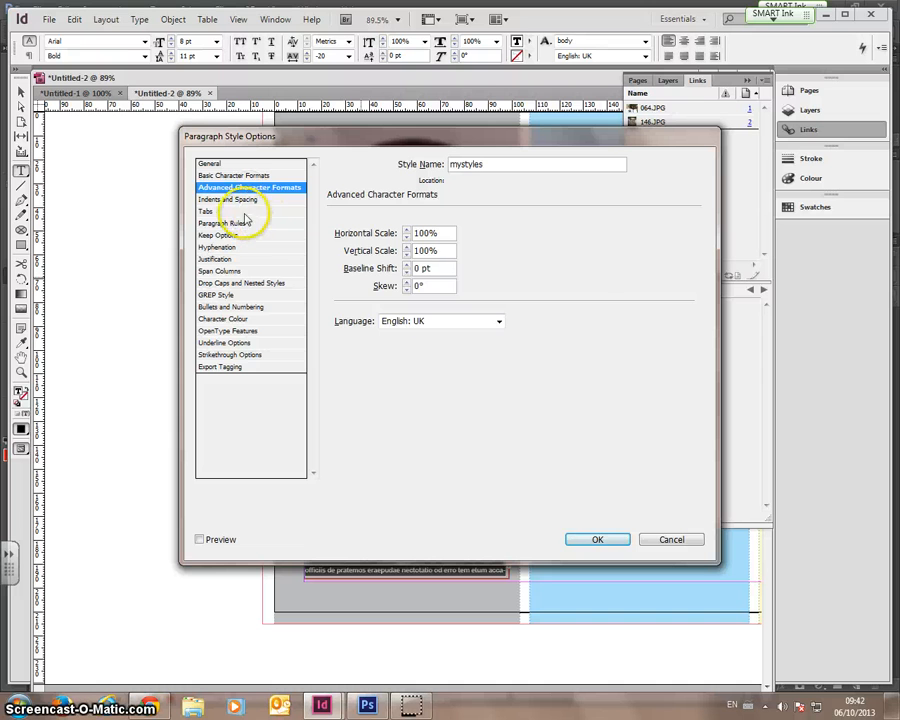
{"action": "left_click", "coordinate": [264, 201]}
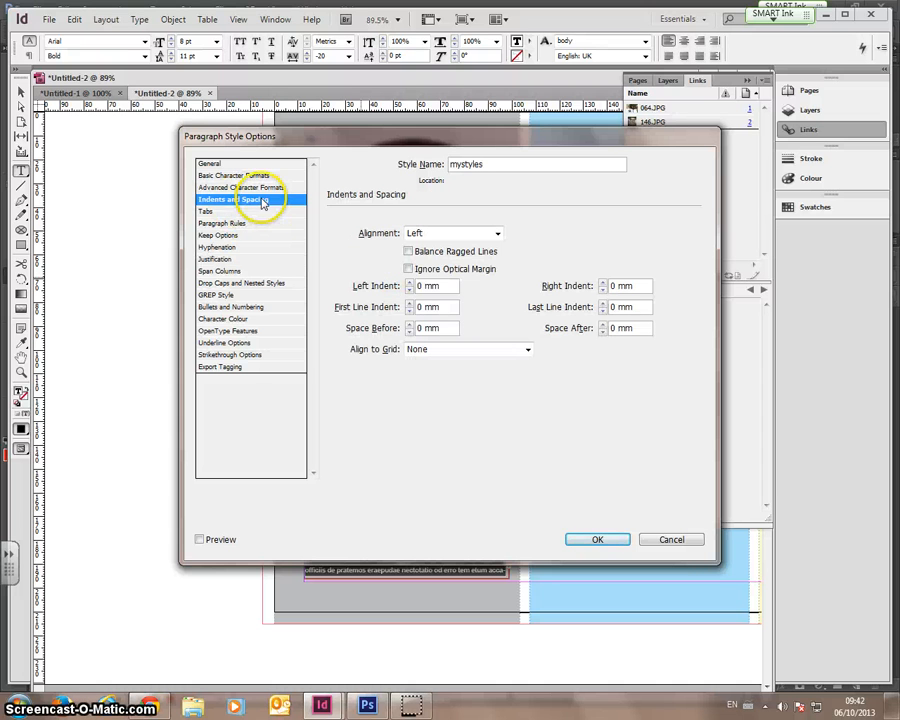
{"action": "left_click", "coordinate": [466, 234]}
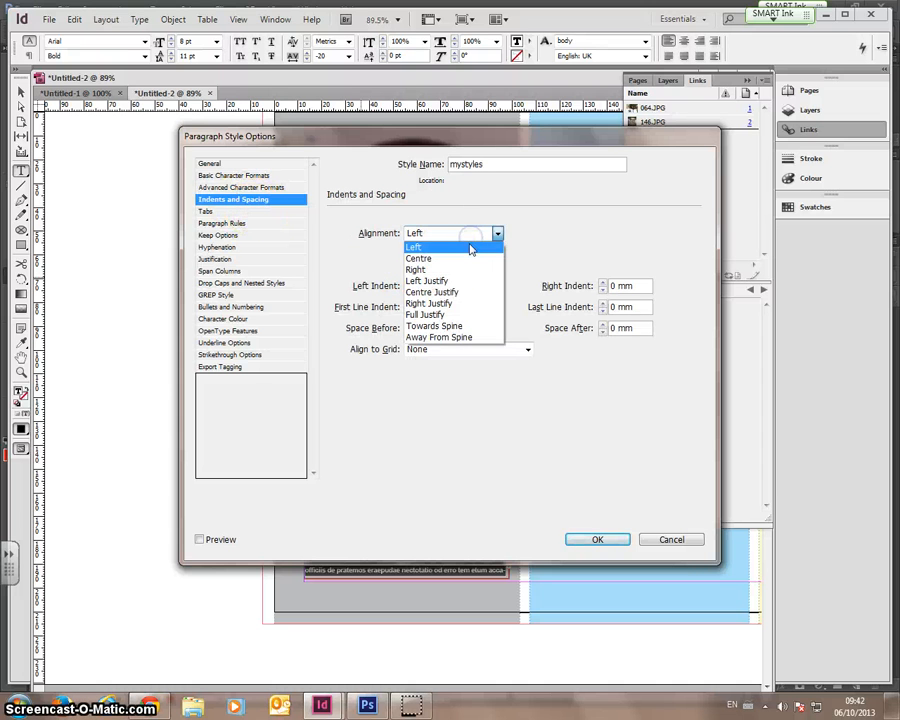
{"action": "left_click", "coordinate": [447, 262]}
- Turn hyphenation off for mystyles and save the style
{"action": "left_click", "coordinate": [240, 211]}
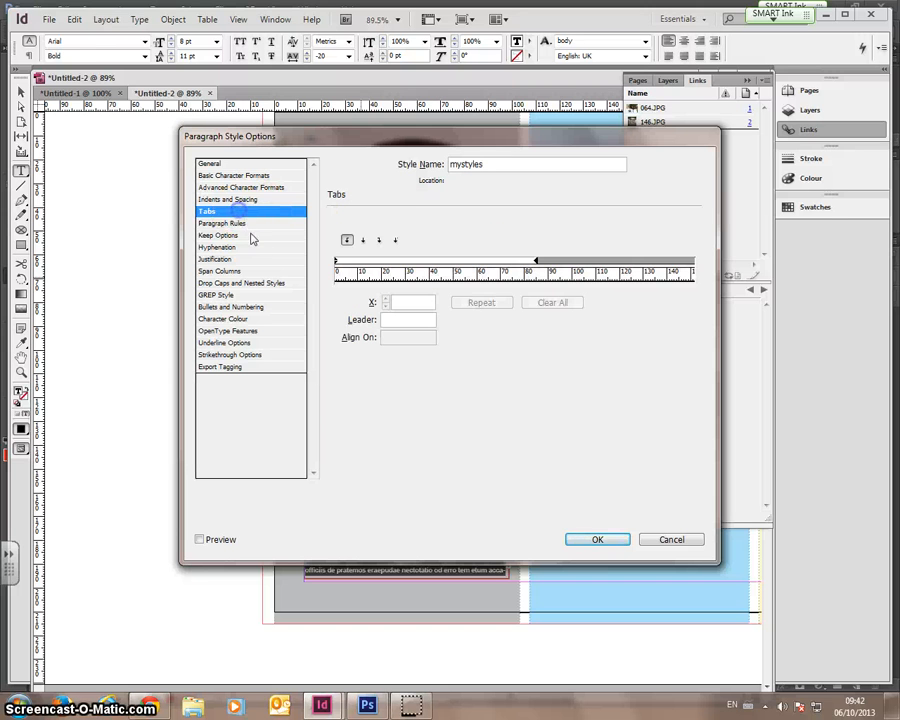
{"action": "left_click", "coordinate": [222, 247]}
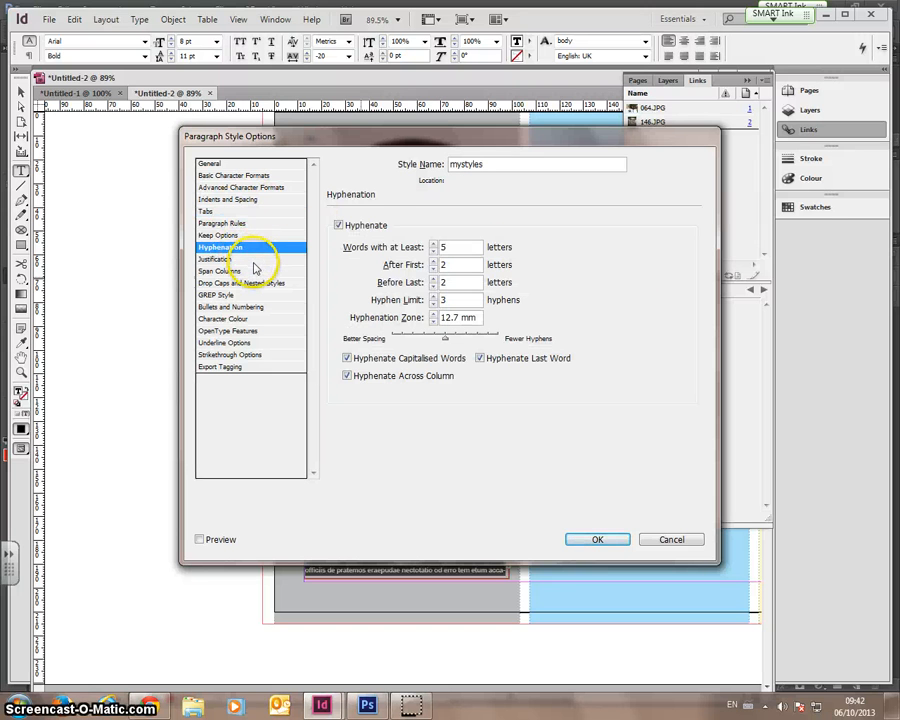
{"action": "left_click", "coordinate": [338, 225]}
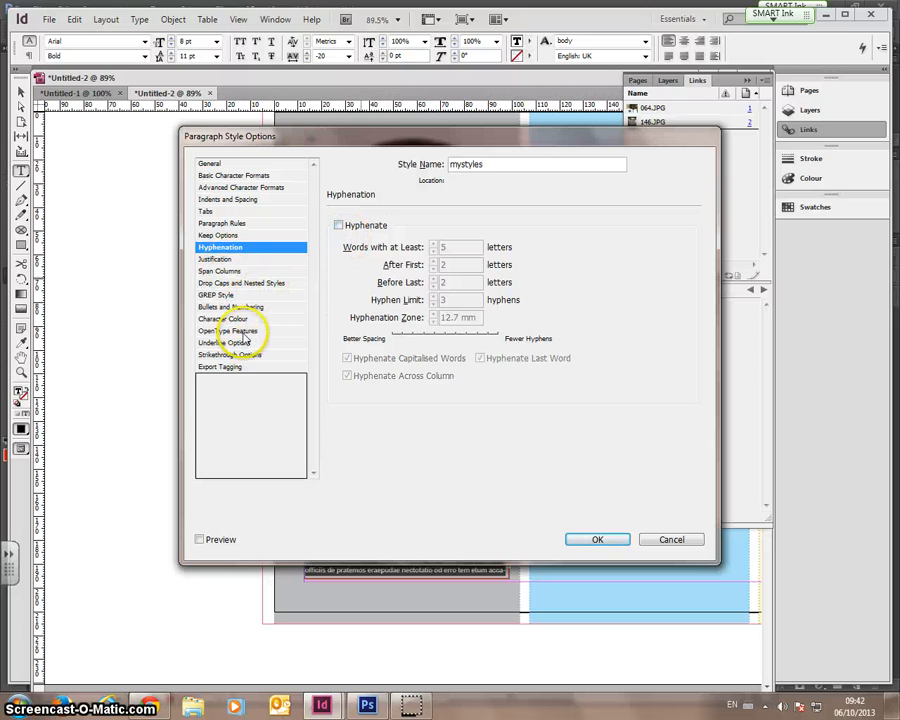
{"action": "left_click", "coordinate": [250, 318]}
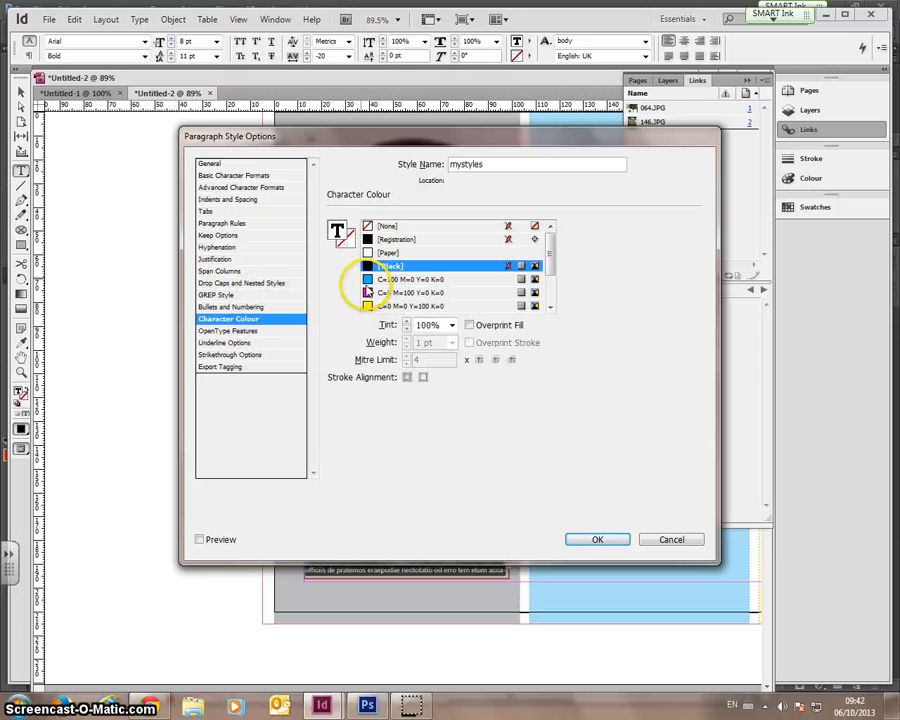
{"action": "left_click", "coordinate": [590, 539]}
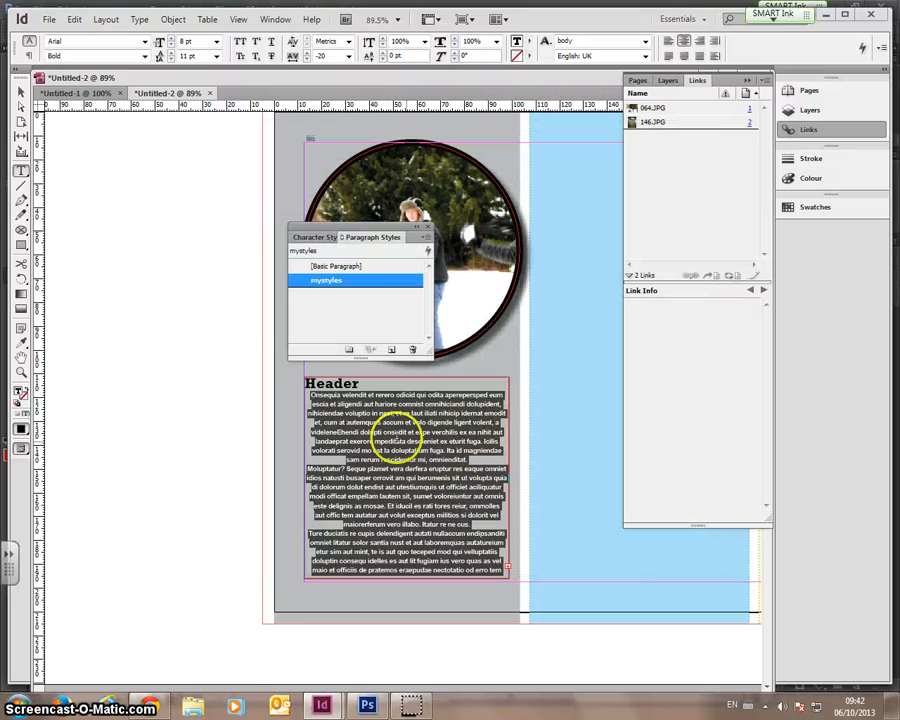
{"action": "left_click", "coordinate": [236, 312]}
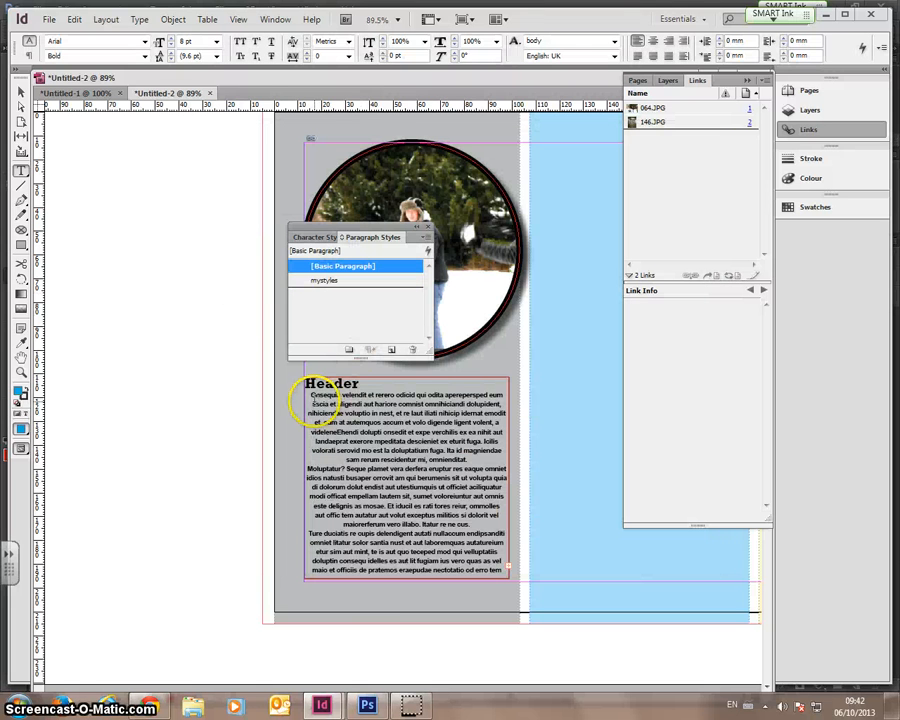
{"action": "left_click_drag", "start_coordinate": [303, 398], "coordinate": [460, 536]}
{"action": "left_click", "coordinate": [335, 279]}
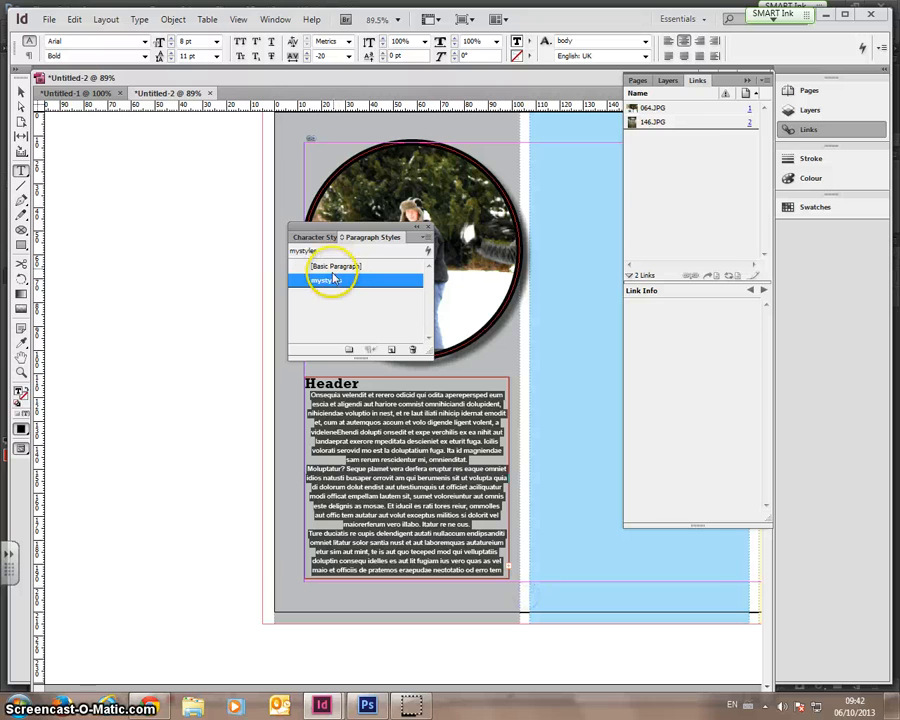
{"action": "double_click", "coordinate": [329, 282]}
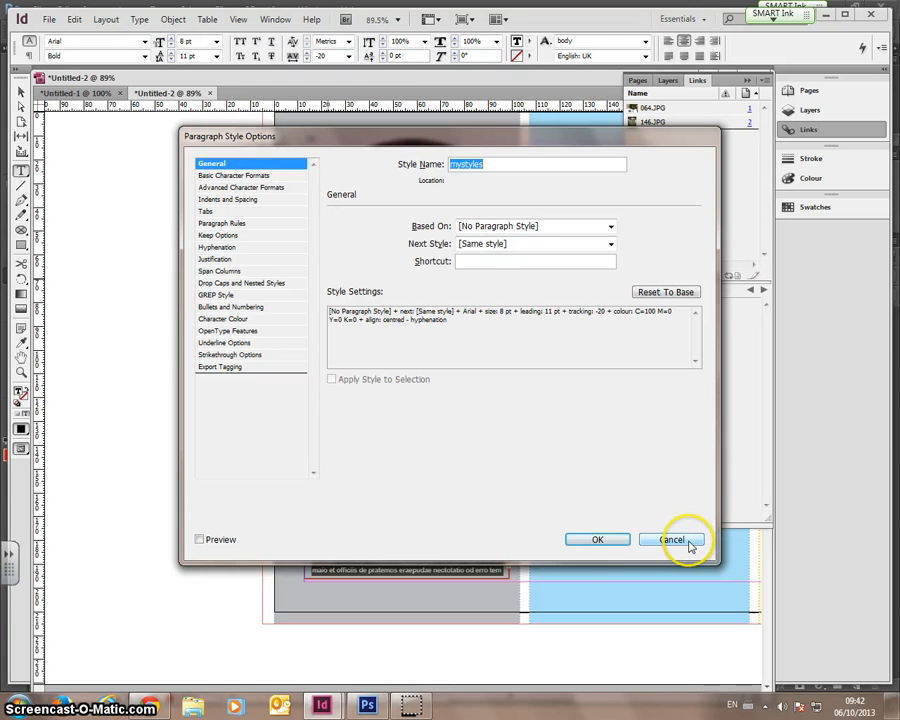
{"action": "left_click", "coordinate": [221, 260]}
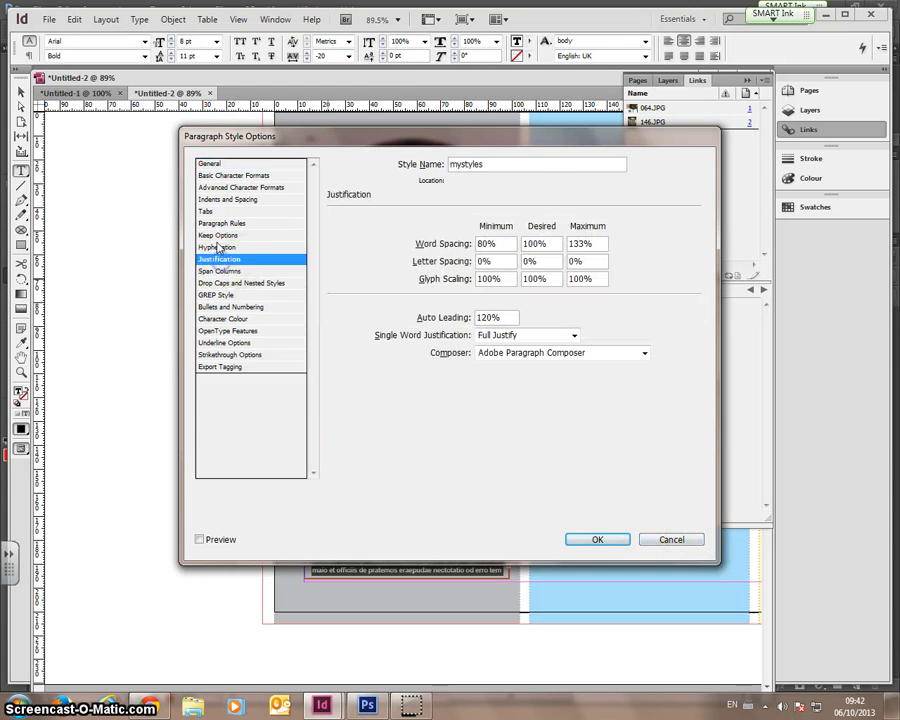
{"action": "left_click", "coordinate": [222, 271]}
{"action": "left_click", "coordinate": [213, 248]}
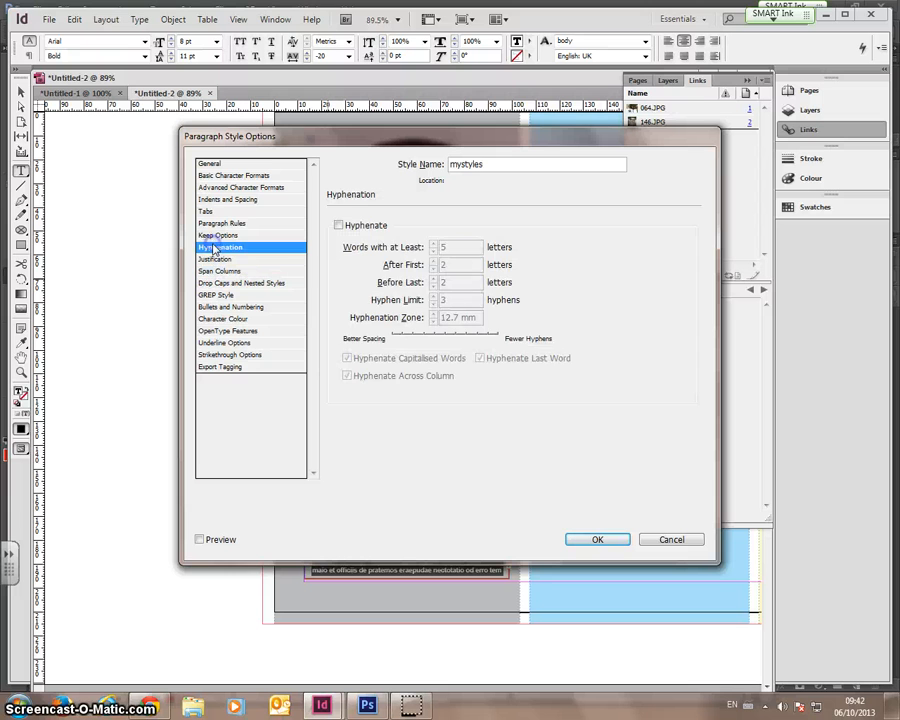
{"action": "left_click", "coordinate": [212, 236]}
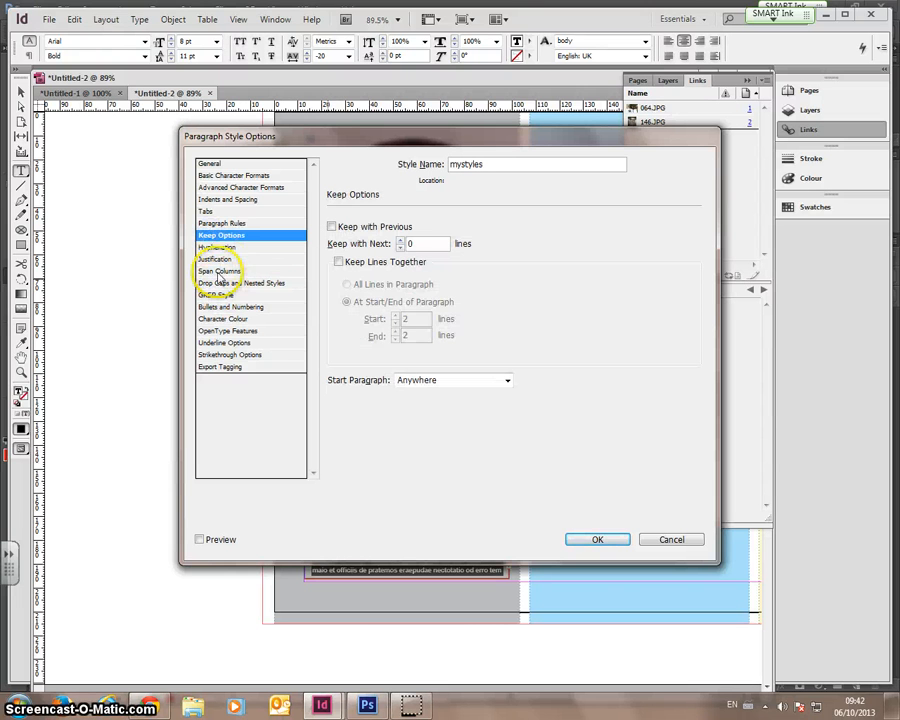
{"action": "left_click", "coordinate": [230, 318]}
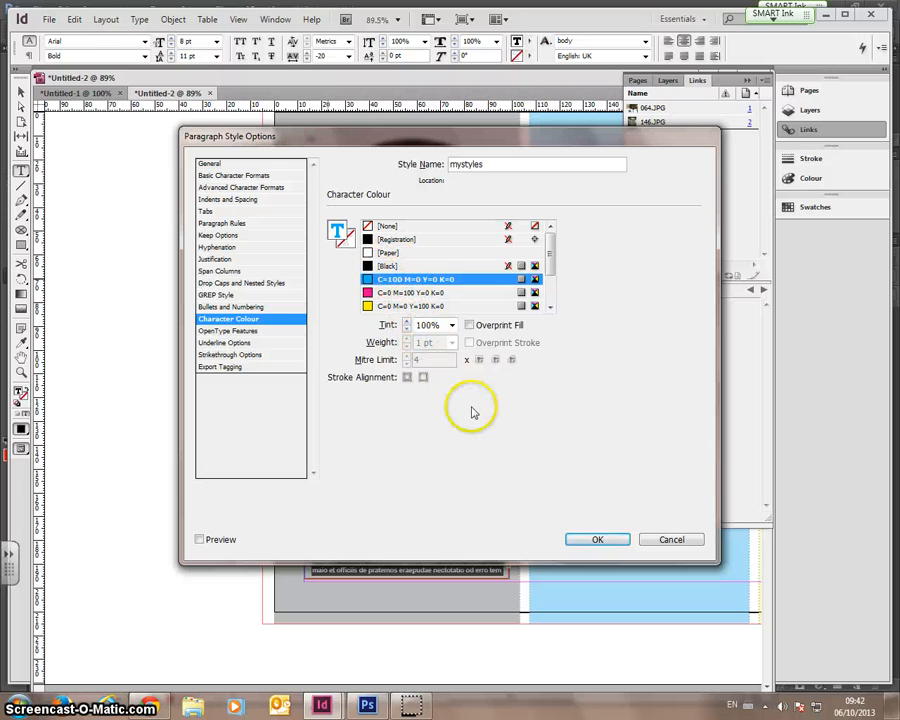
{"action": "left_click", "coordinate": [667, 540]}
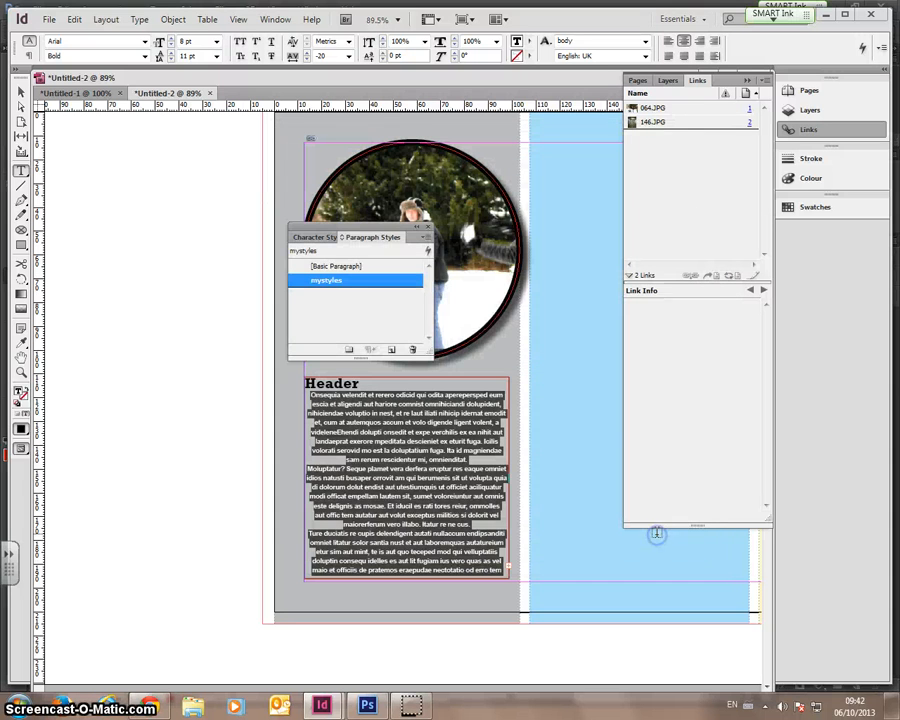
- Show the Character Styles list with Header and body, then select and clear text in the frame
{"action": "left_click", "coordinate": [317, 237]}
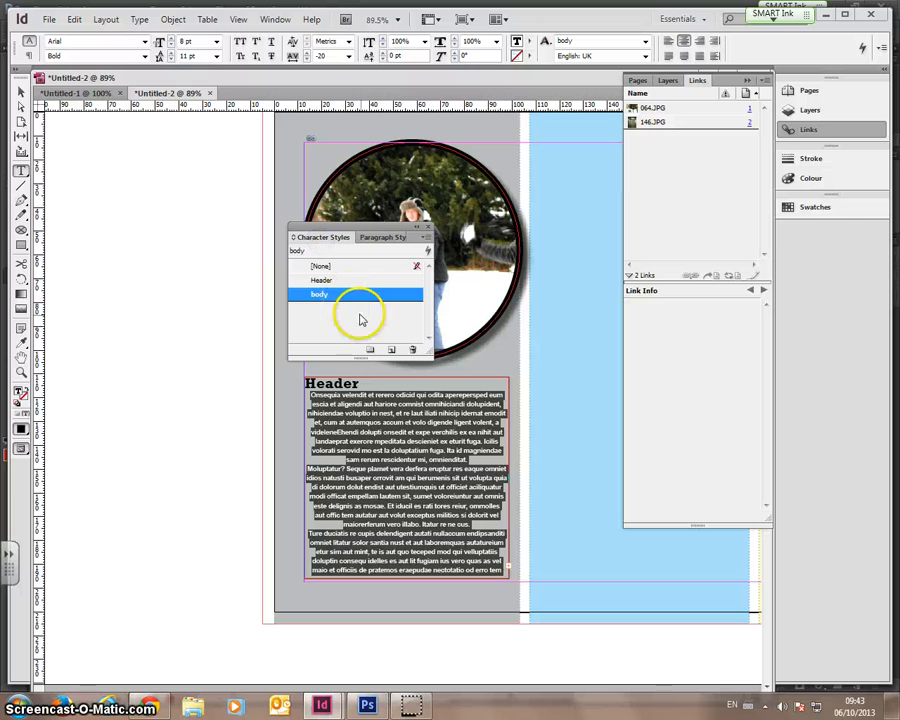
{"action": "left_click", "coordinate": [195, 307]}
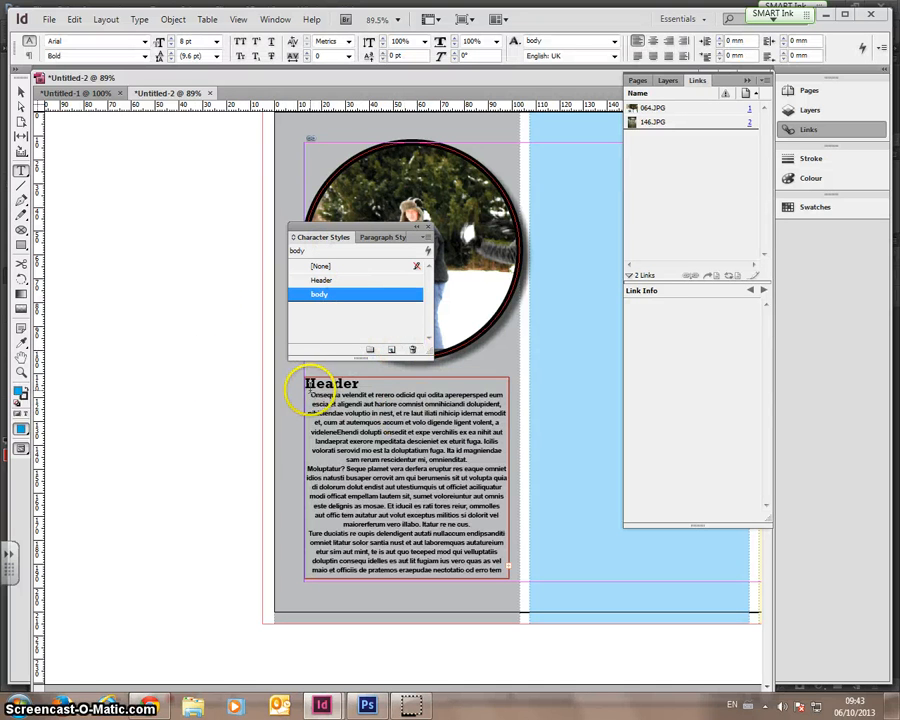
{"action": "mouse_move", "coordinate": [307, 393]}
{"action": "left_mouse_down"}
{"action": "mouse_move", "coordinate": [472, 490]}
{"action": "mouse_move", "coordinate": [313, 394]}
{"action": "left_mouse_up"}
{"action": "left_click", "coordinate": [478, 500]}
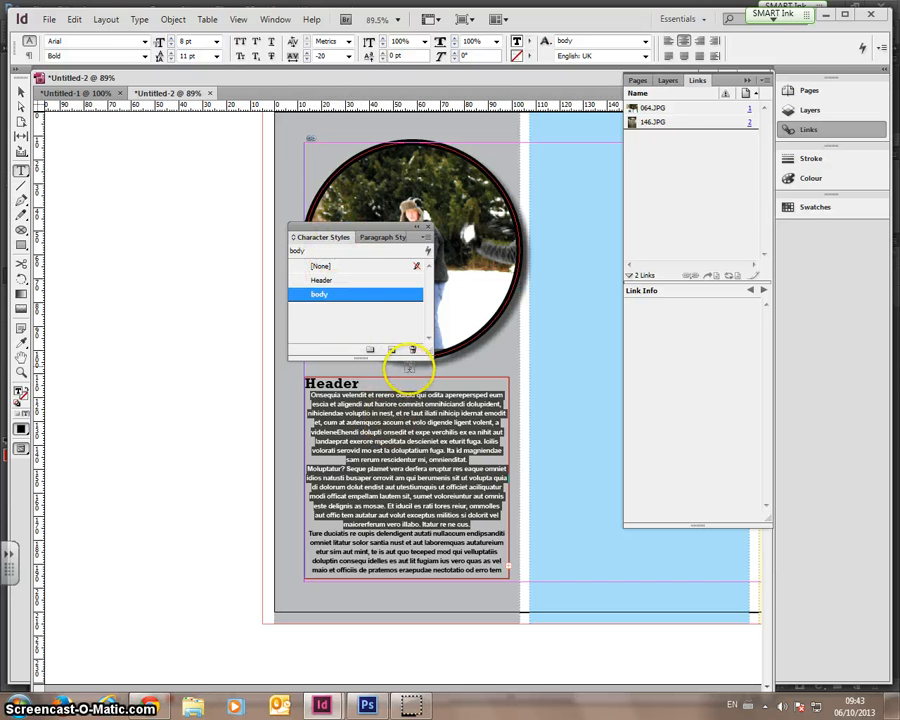
- Select the Header text frame and switch the screen mode to Preview
{"action": "left_click", "coordinate": [20, 92]}
{"action": "left_click", "coordinate": [158, 234]}
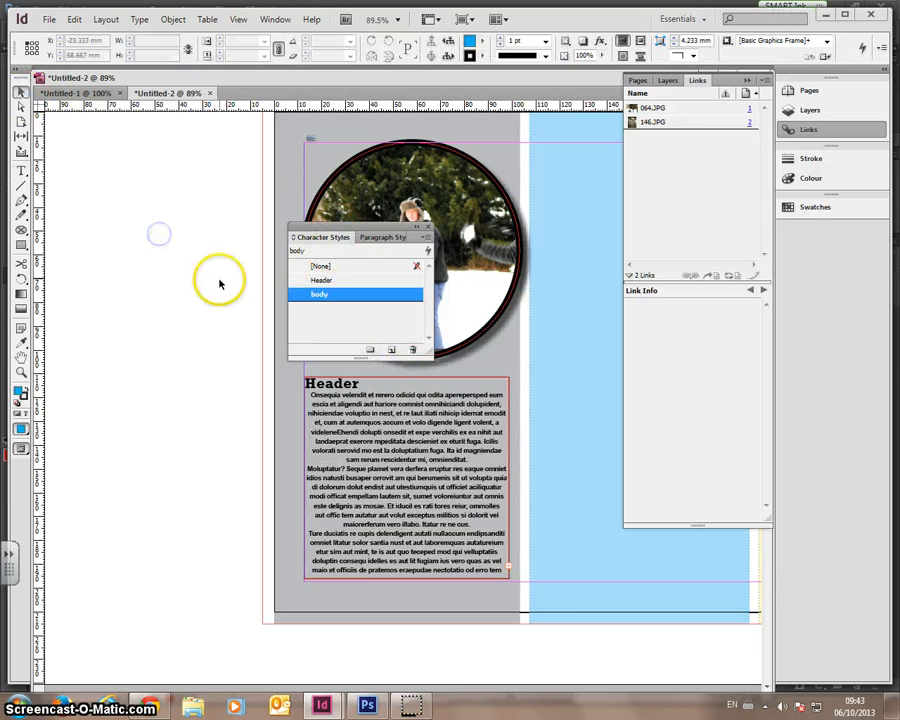
{"action": "scroll", "coordinate": [219, 284], "scroll_direction": "down", "scroll_amount": 4}
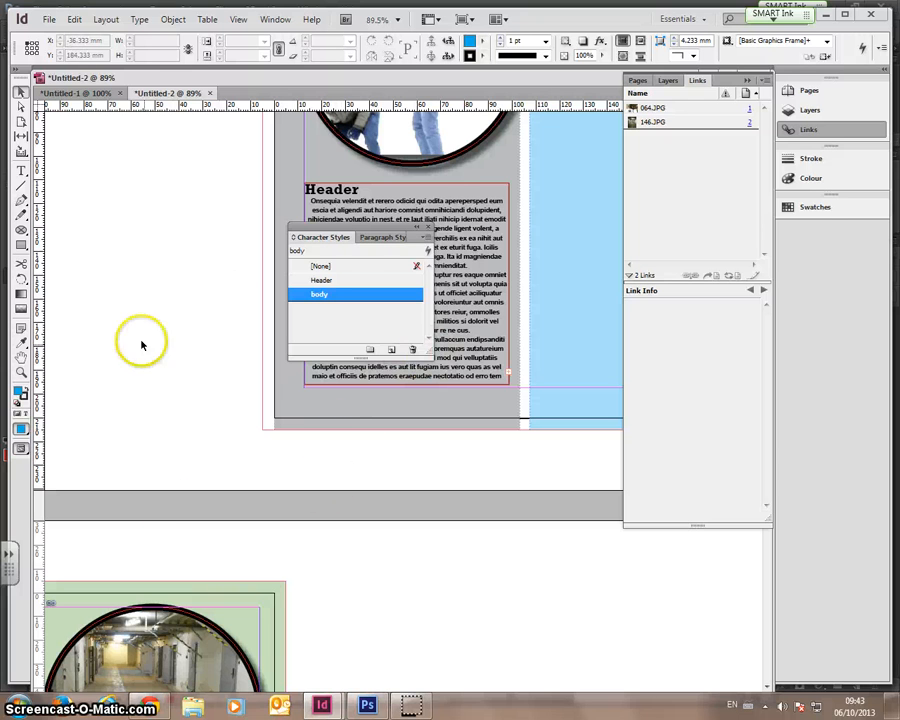
{"action": "left_click", "coordinate": [421, 197]}
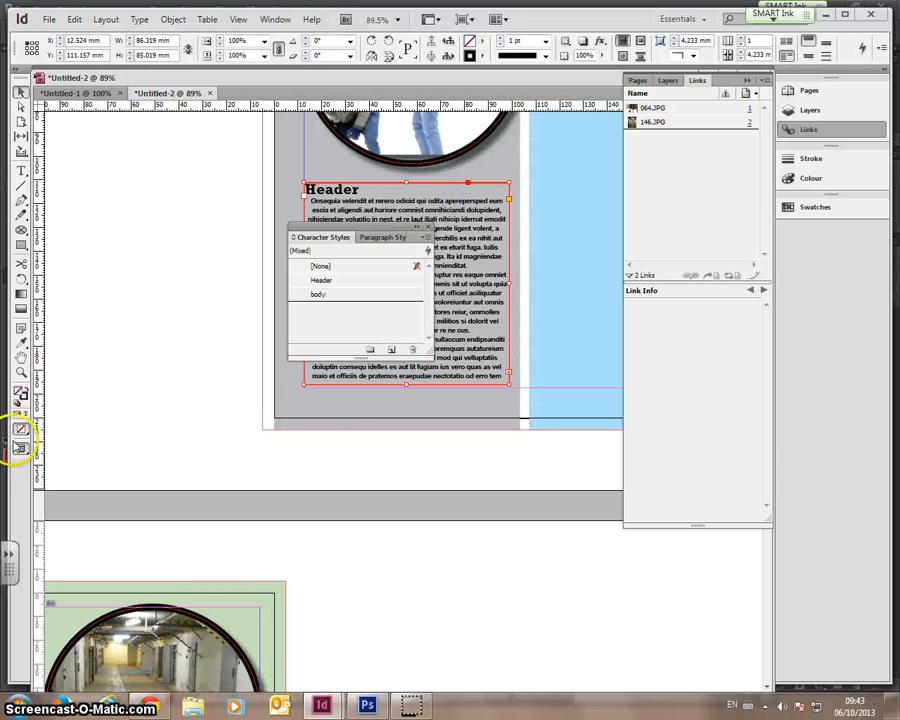
{"action": "left_click", "coordinate": [20, 447]}
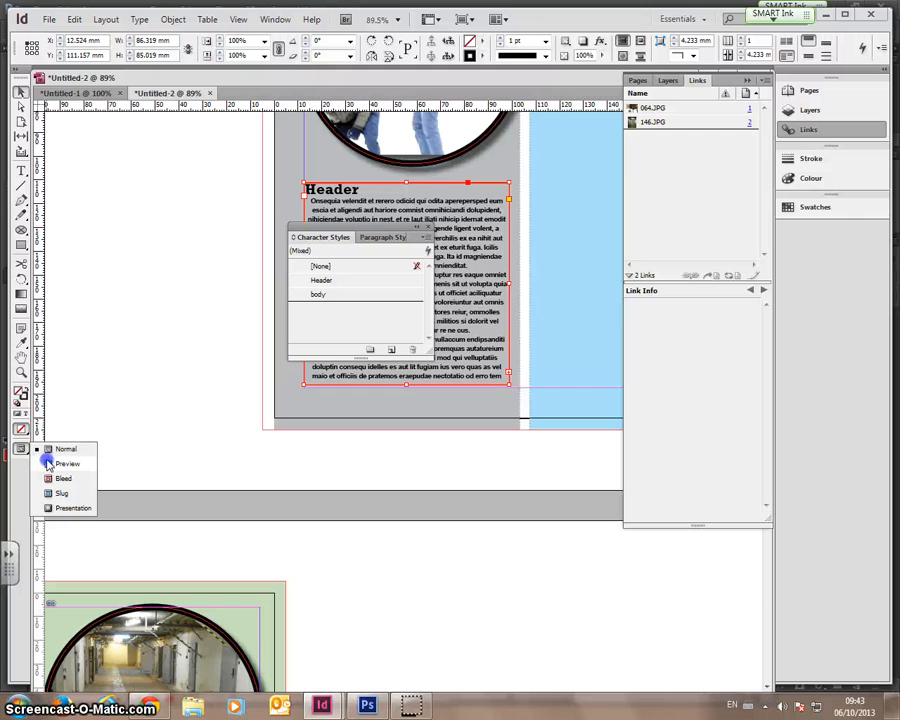
{"action": "left_click", "coordinate": [47, 464]}
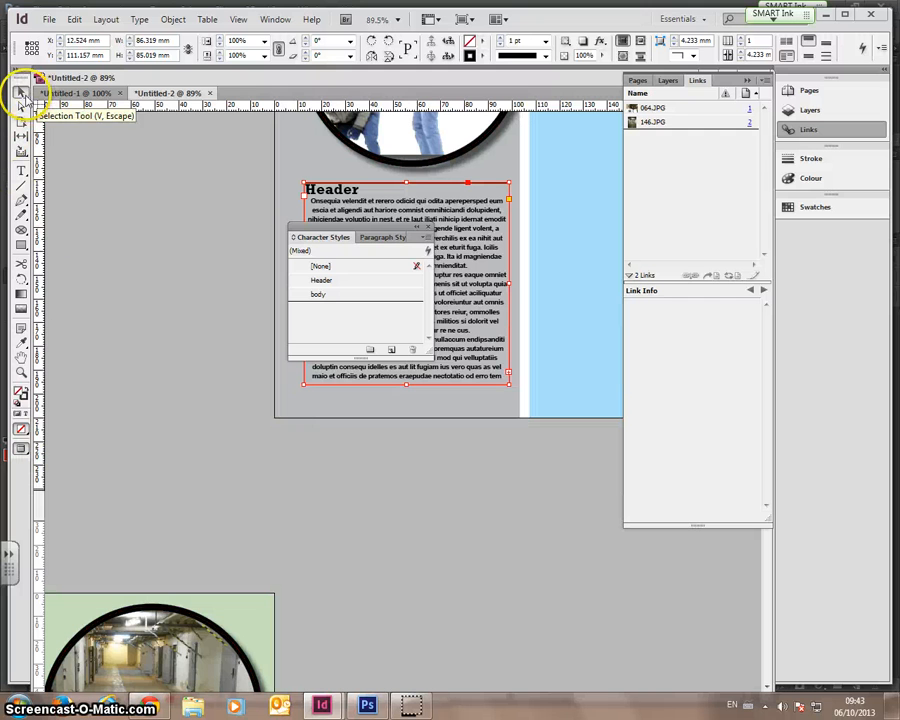
- Set the text frame's stroke colour to None
{"action": "left_click", "coordinate": [72, 152]}
{"action": "left_click", "coordinate": [340, 196]}
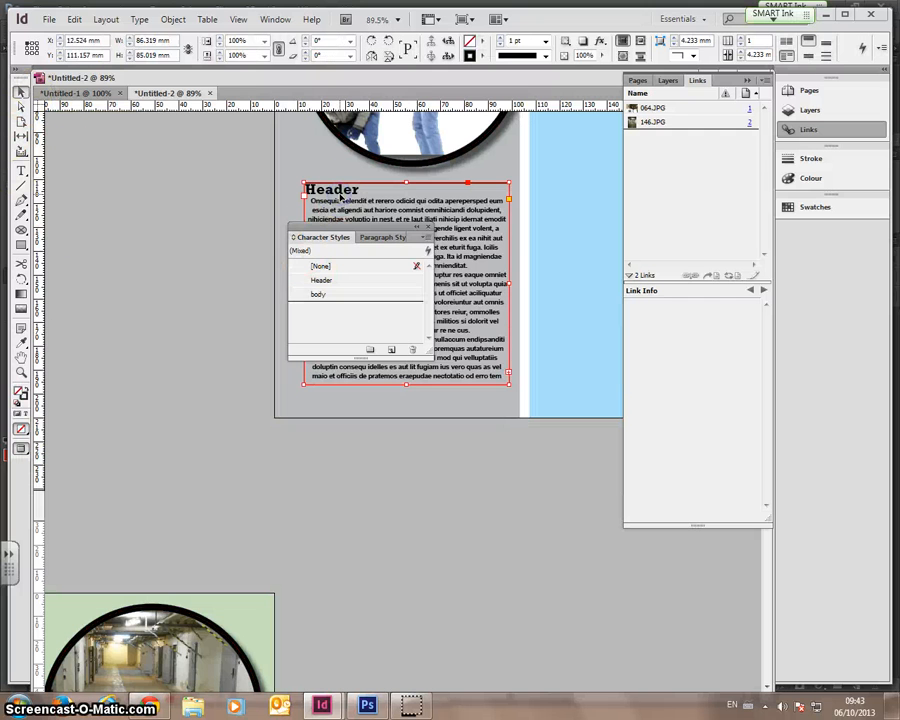
{"action": "left_click", "coordinate": [481, 57]}
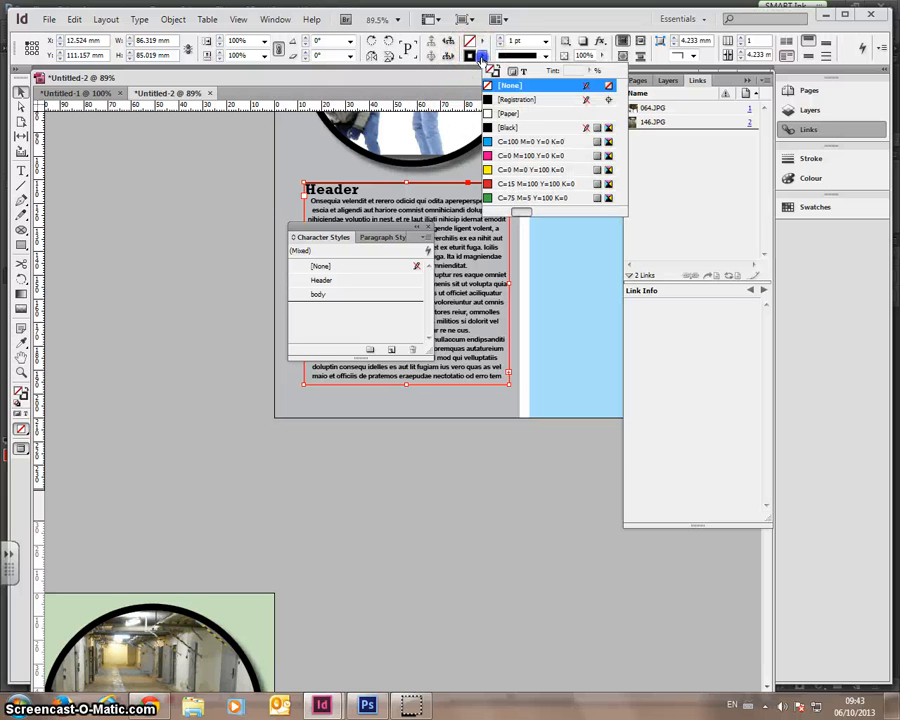
{"action": "left_click", "coordinate": [488, 86]}
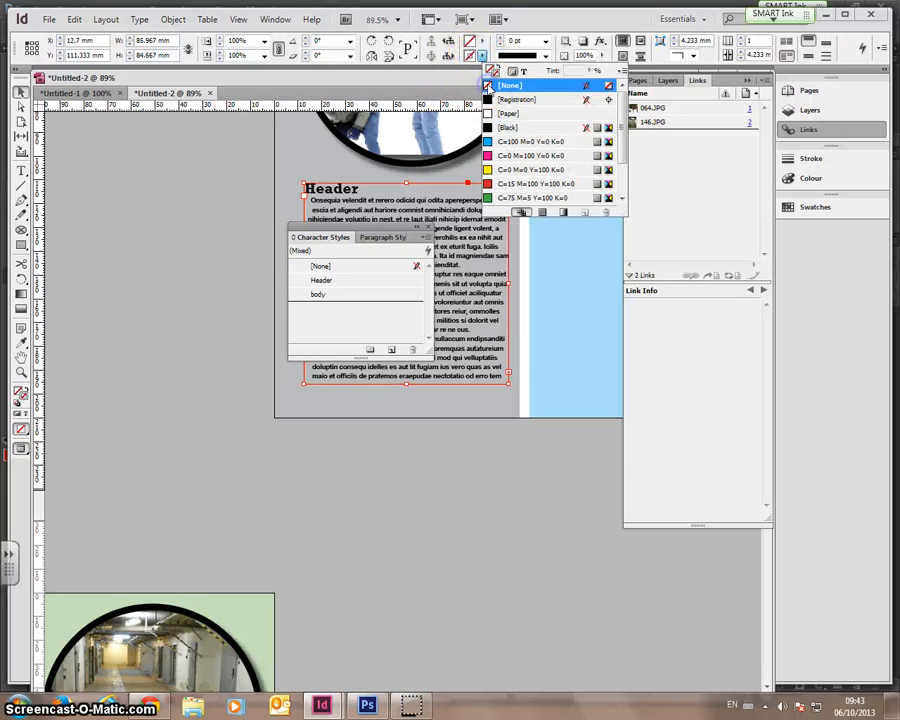
{"action": "left_click", "coordinate": [219, 211]}
{"action": "left_click", "coordinate": [232, 219]}
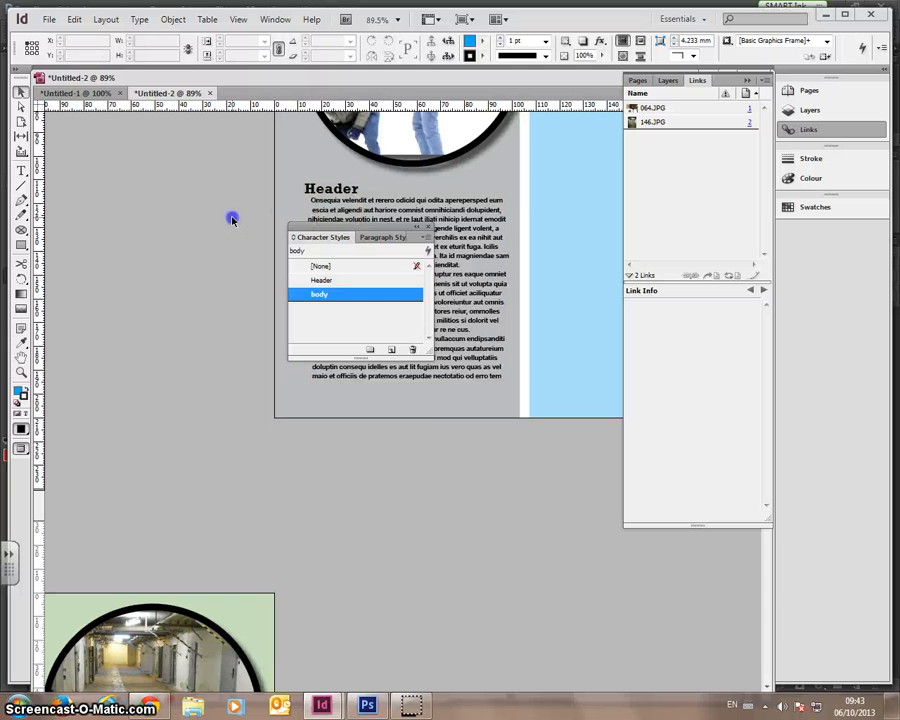
- Switch to the Type tool and scroll up to show the circular photo
{"action": "scroll", "coordinate": [232, 222], "scroll_direction": "down", "scroll_amount": 3}
{"action": "scroll", "coordinate": [232, 222], "scroll_direction": "up", "scroll_amount": 3}
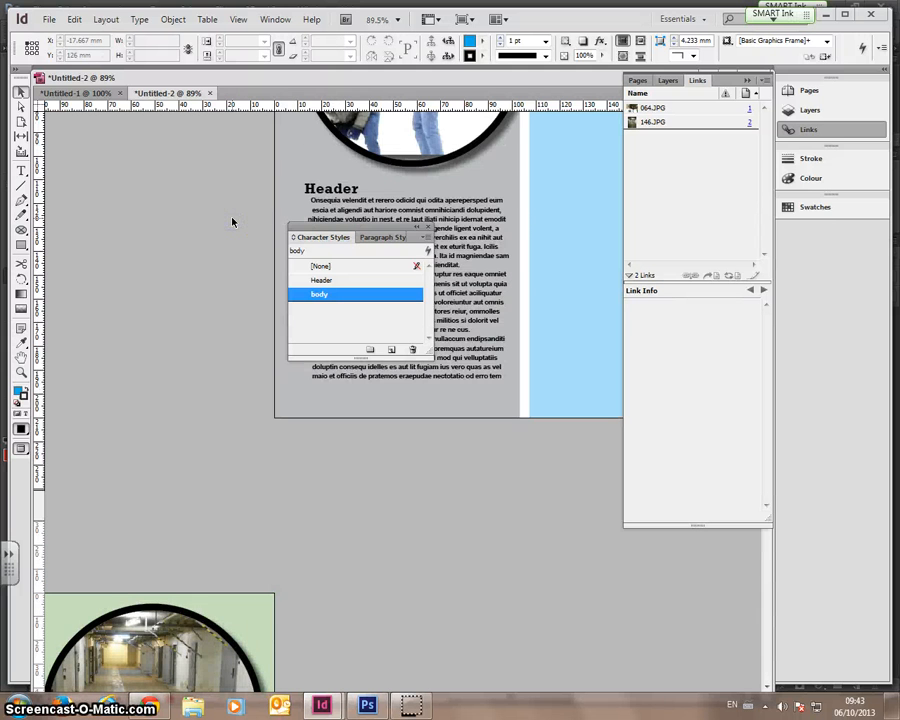
{"action": "left_click", "coordinate": [20, 172]}
{"action": "scroll", "coordinate": [200, 208], "scroll_direction": "up", "scroll_amount": 3}
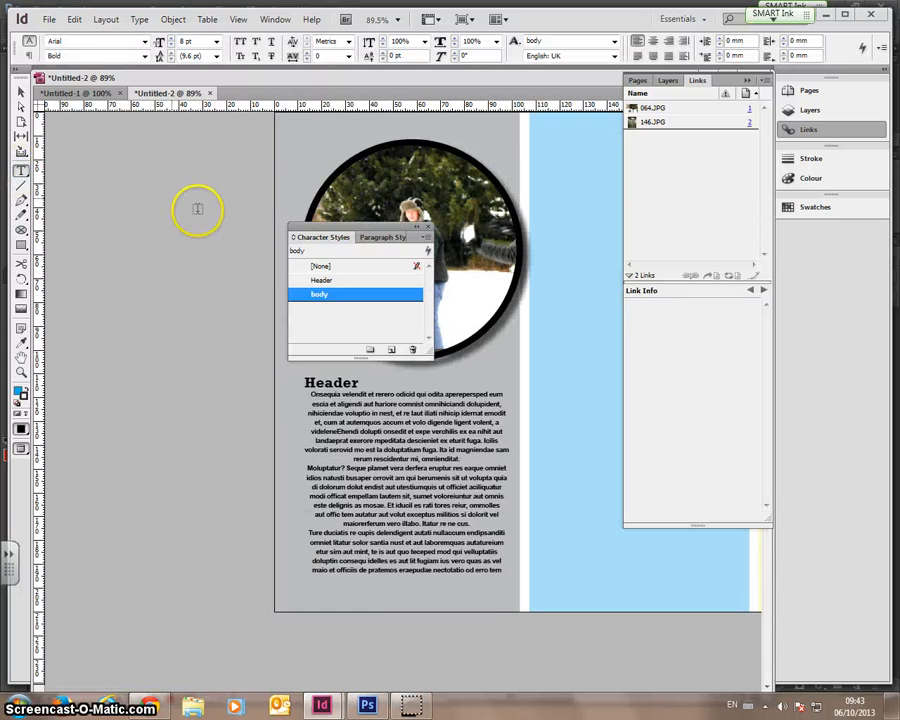
- Give the Header text frame rounded corners
{"action": "left_click", "coordinate": [20, 92]}
{"action": "left_click", "coordinate": [305, 396]}
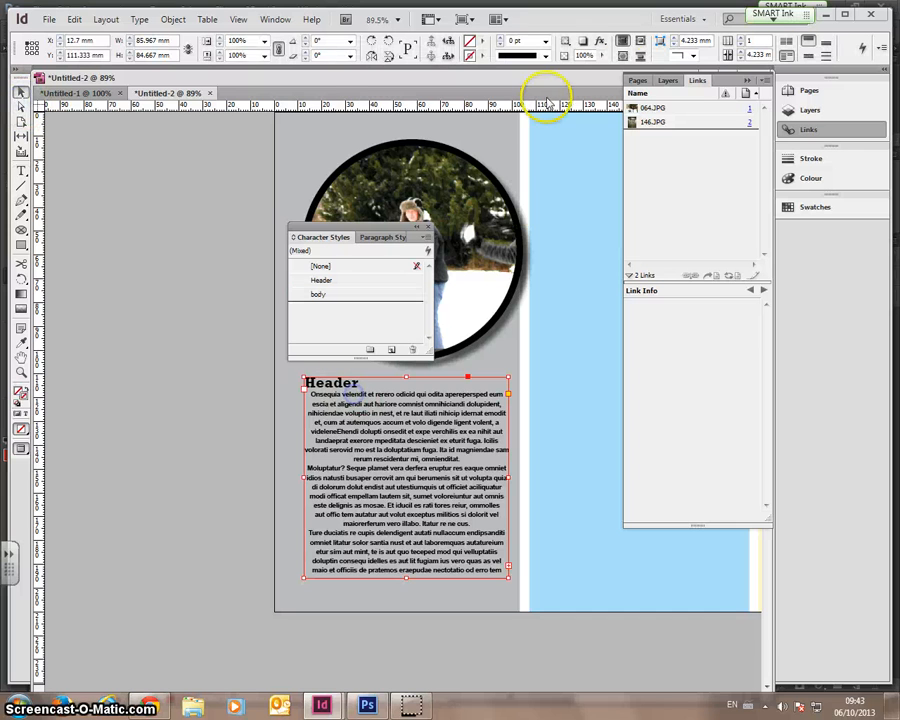
{"action": "left_click", "coordinate": [692, 55]}
{"action": "left_click", "coordinate": [742, 127]}
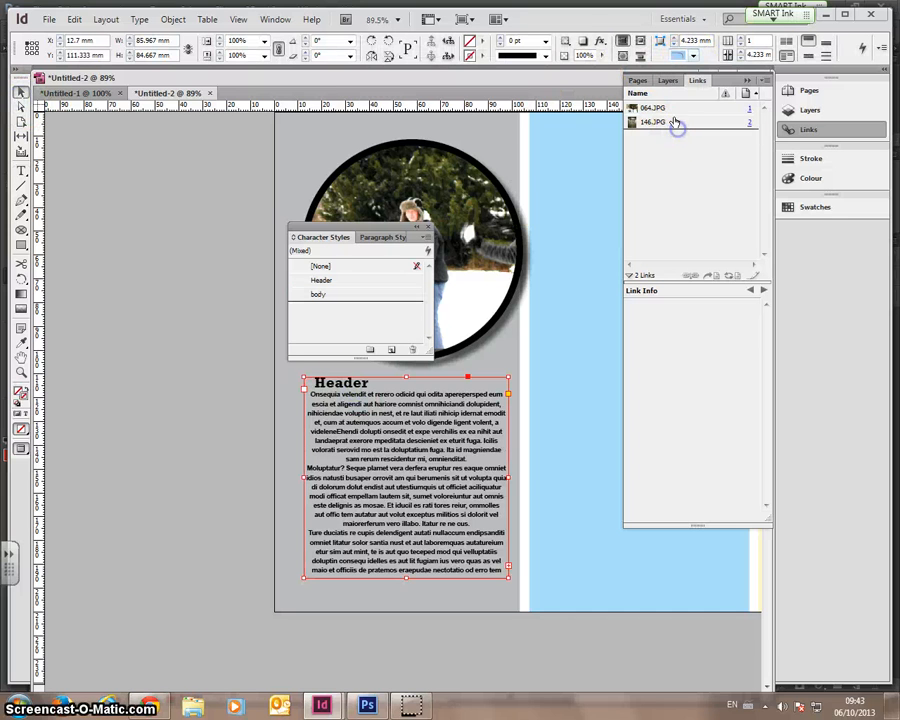
- Undo the drop shadow on the text frame and reselect the Header frame
{"action": "left_click", "coordinate": [323, 215]}
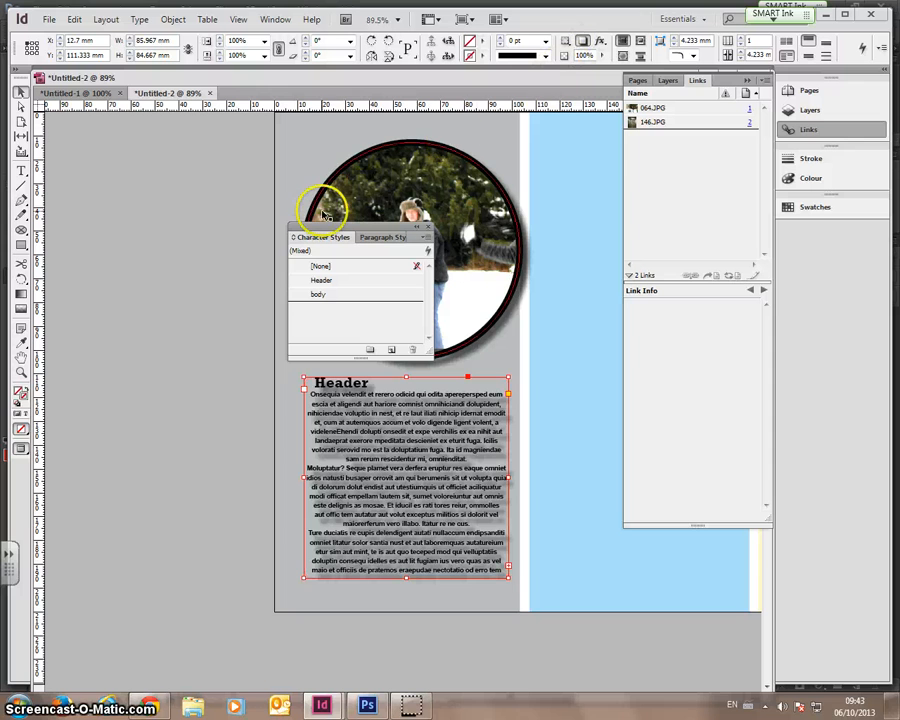
{"action": "key", "text": "ctrl+z"}
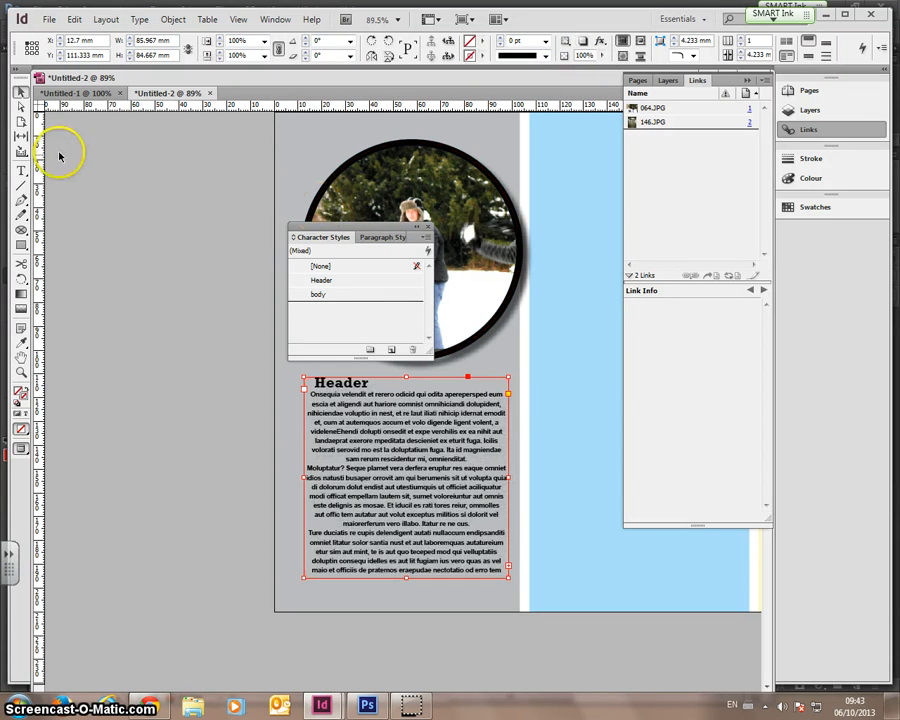
{"action": "left_click", "coordinate": [74, 159]}
{"action": "left_click", "coordinate": [154, 197]}
{"action": "left_click", "coordinate": [450, 425]}
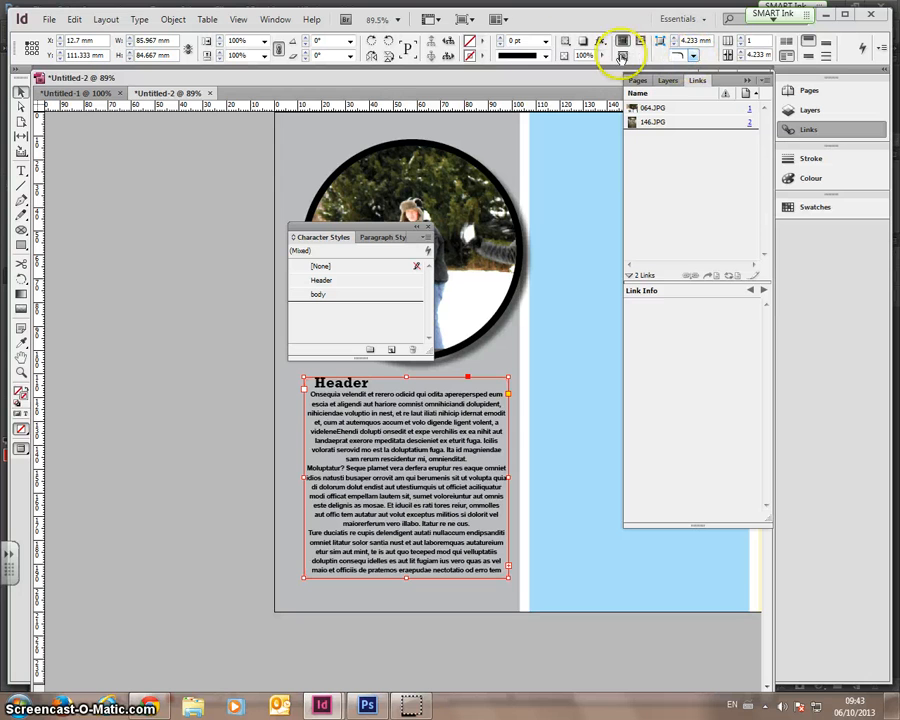
- Give the frame a 5 pt black Thin - Thick stroke
{"action": "left_click", "coordinate": [501, 41]}
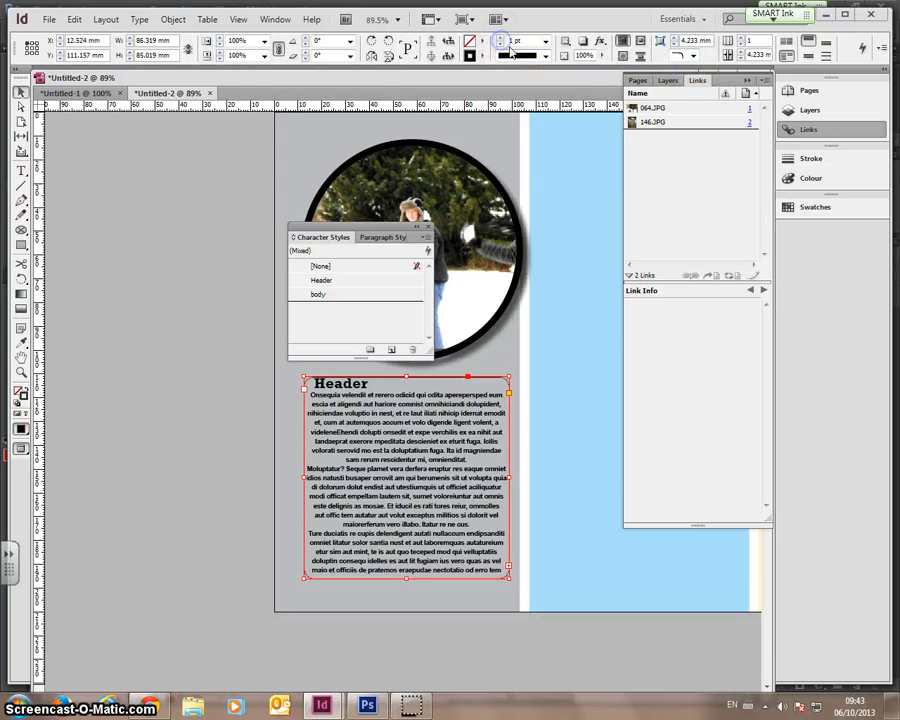
{"action": "left_click", "coordinate": [544, 56]}
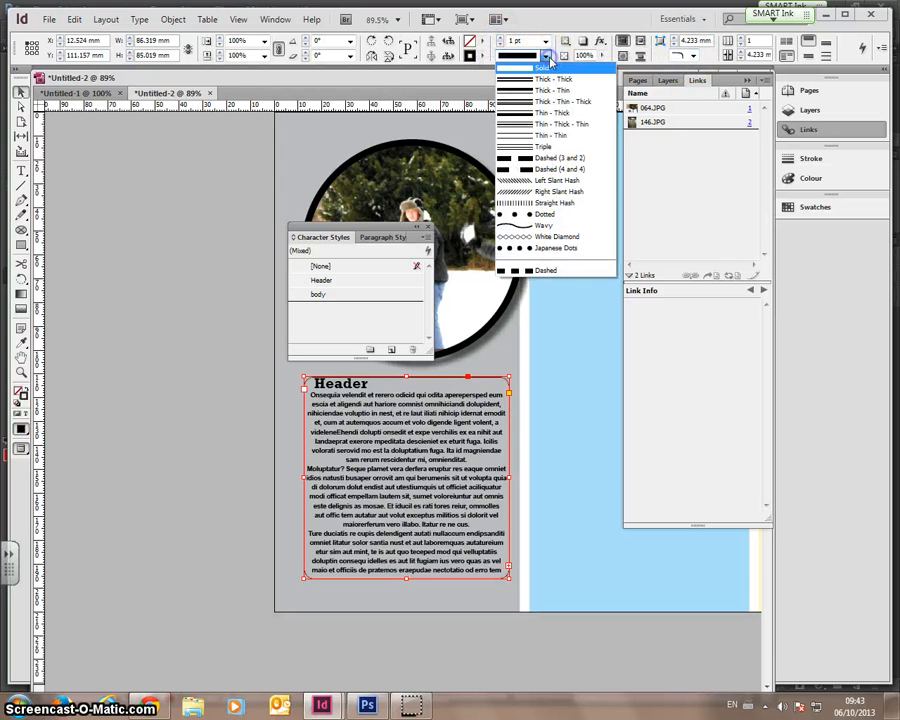
{"action": "left_click", "coordinate": [535, 113]}
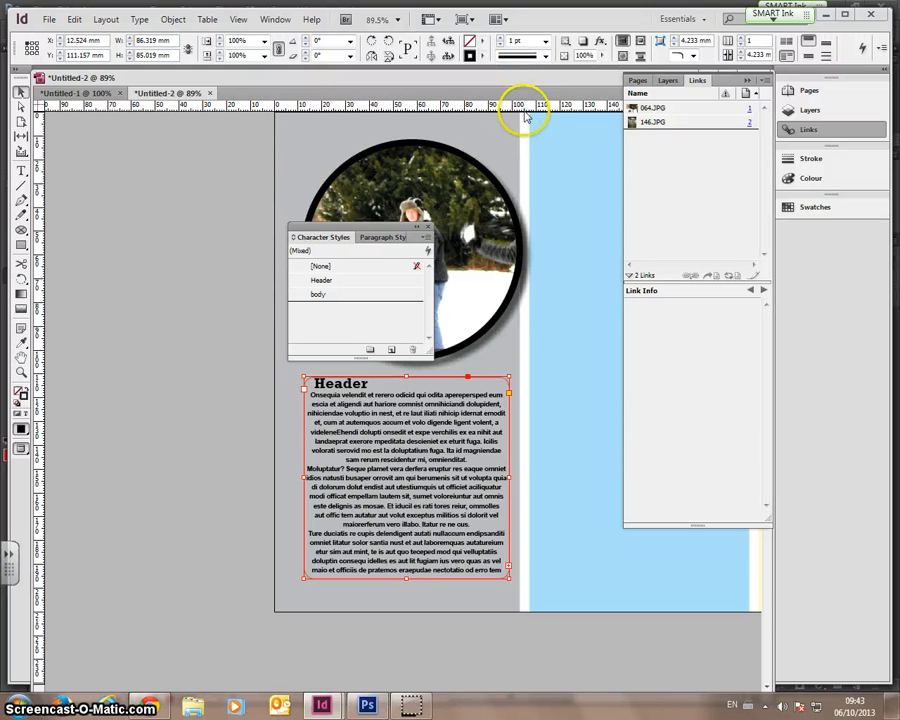
{"action": "left_click", "coordinate": [482, 48]}
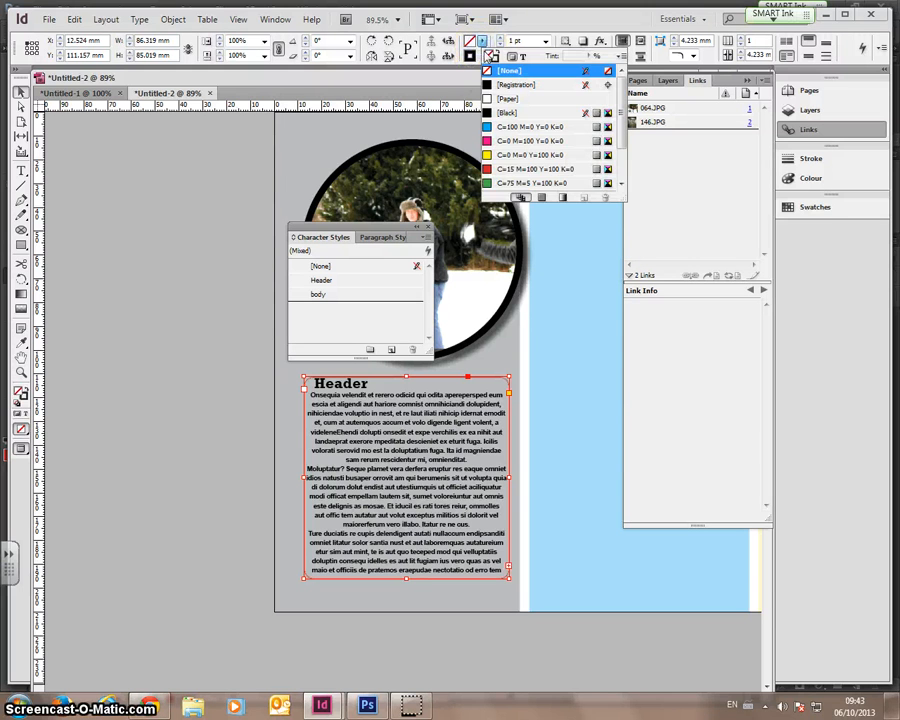
{"action": "left_click", "coordinate": [485, 60]}
{"action": "left_click", "coordinate": [484, 58]}
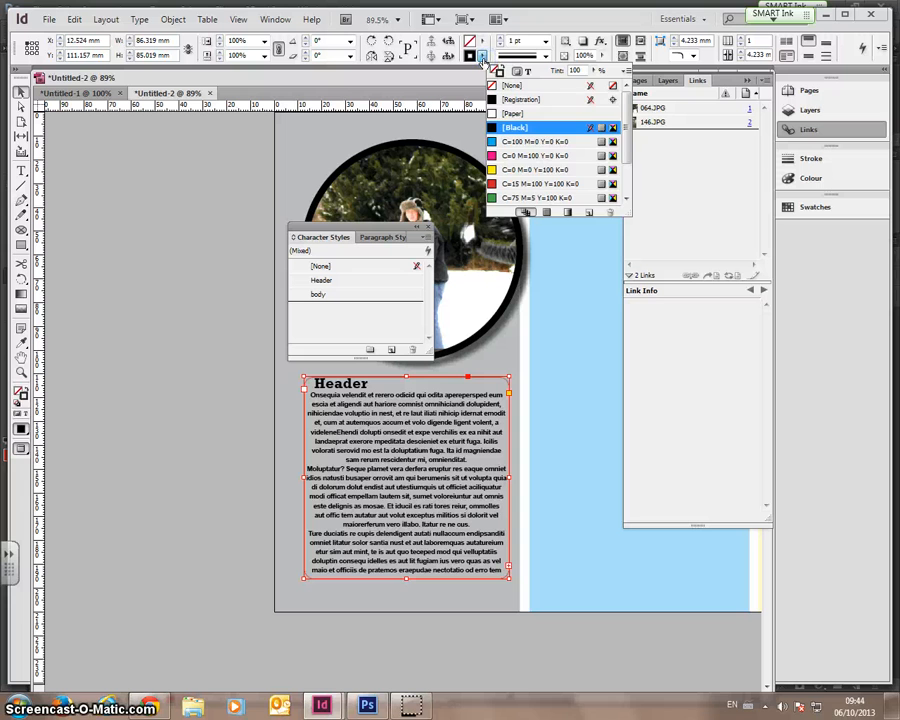
{"action": "left_click", "coordinate": [484, 58]}
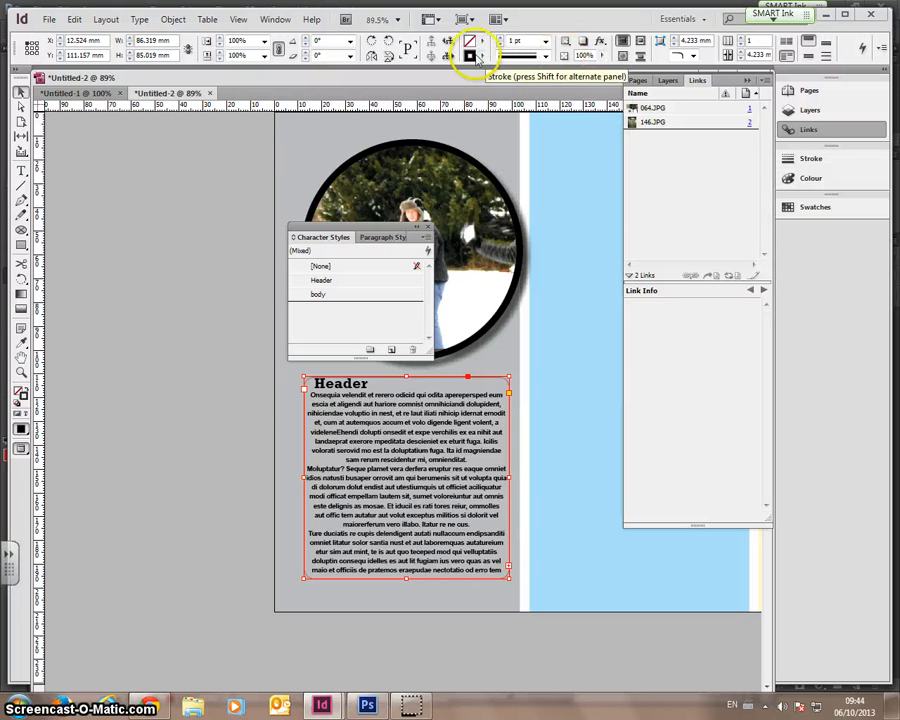
{"action": "left_click", "coordinate": [500, 39]}
{"action": "left_click", "coordinate": [500, 39]}
{"action": "left_click", "coordinate": [500, 39]}
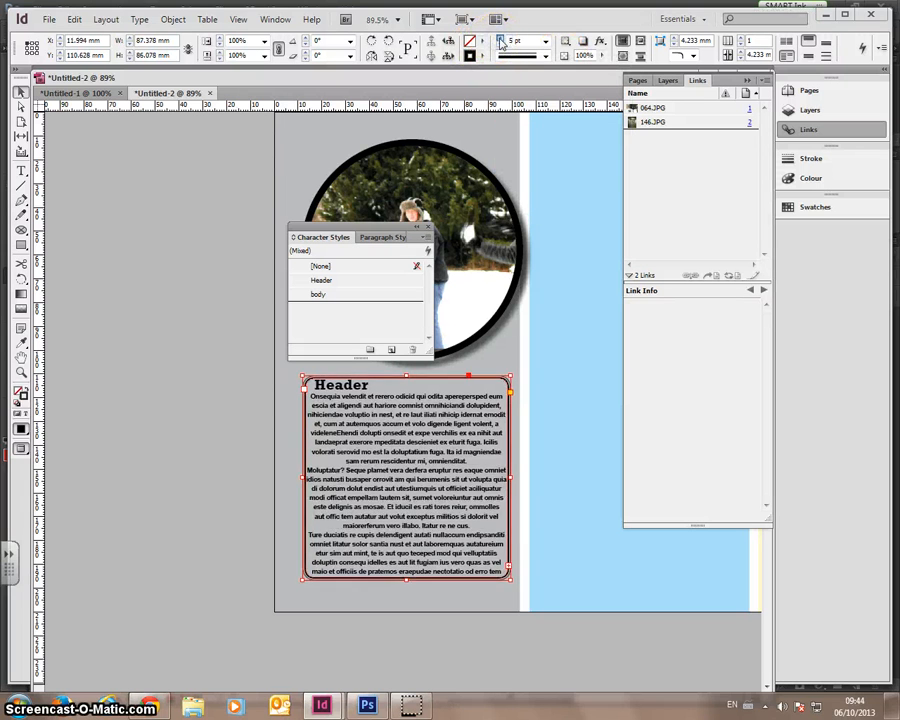
{"action": "right_click", "coordinate": [313, 407]}
- Set the text frame's inset spacing to 1 mm in Text Frame Options
{"action": "left_click", "coordinate": [341, 377]}
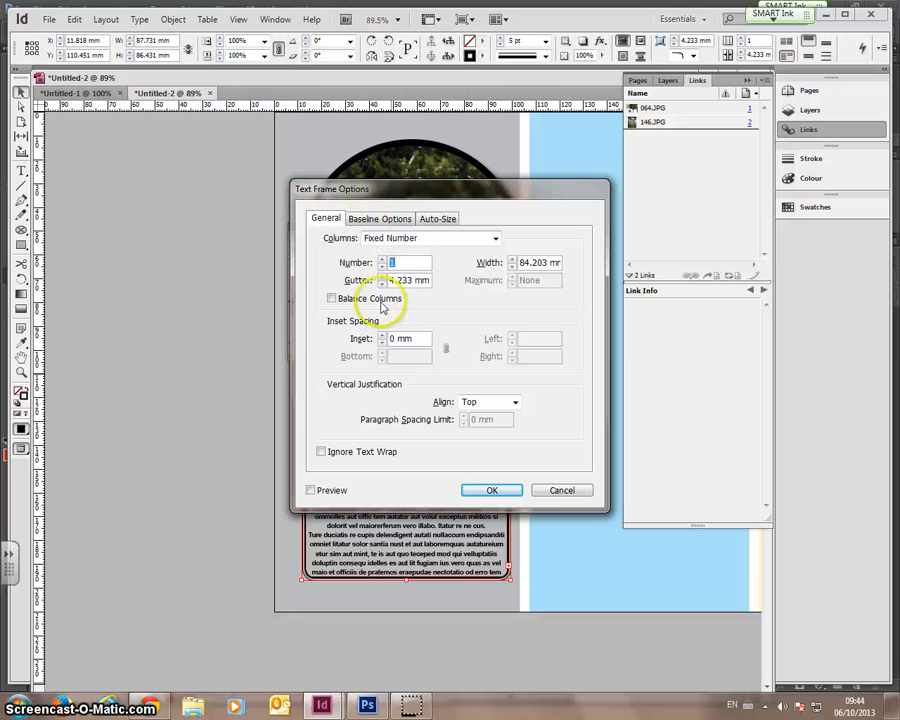
{"action": "left_click", "coordinate": [382, 336]}
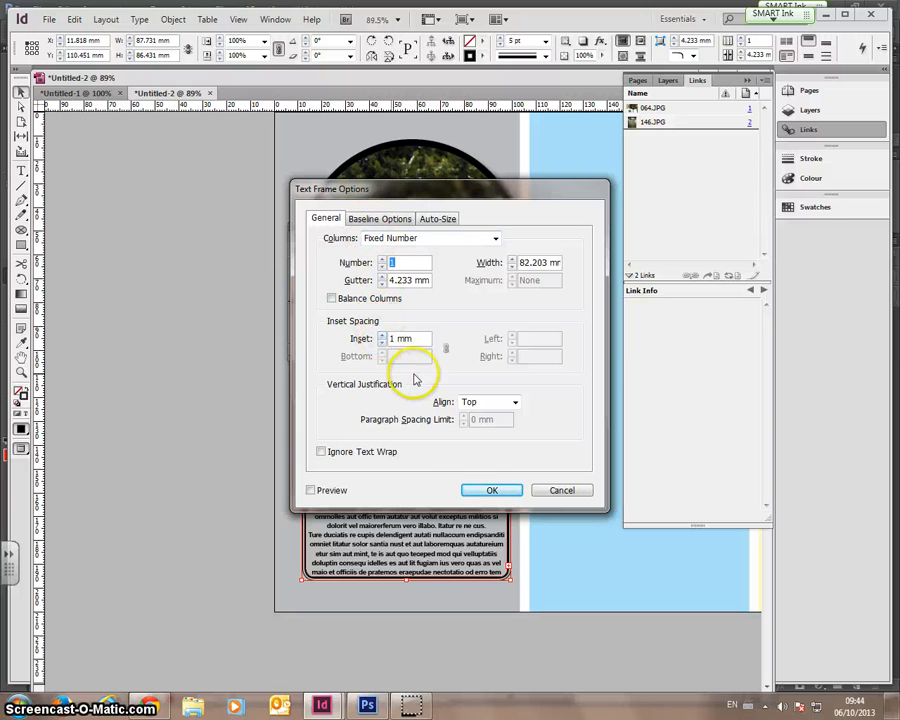
{"action": "left_click", "coordinate": [472, 492]}
{"action": "left_click", "coordinate": [231, 449]}
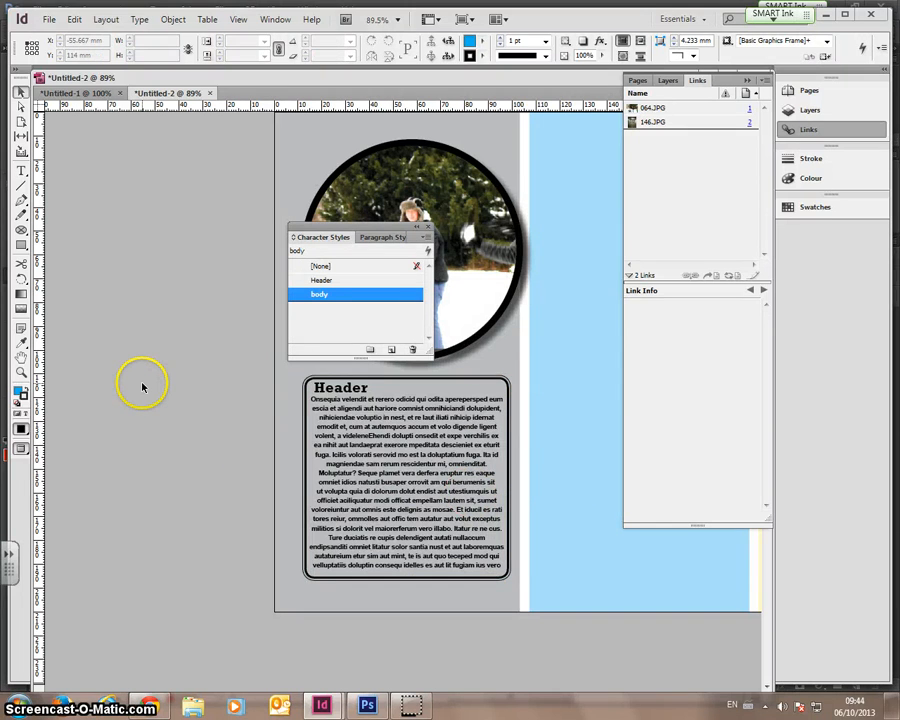
- Narrow the frame slightly from its right edge and return to Normal screen mode
{"action": "left_click", "coordinate": [365, 483]}
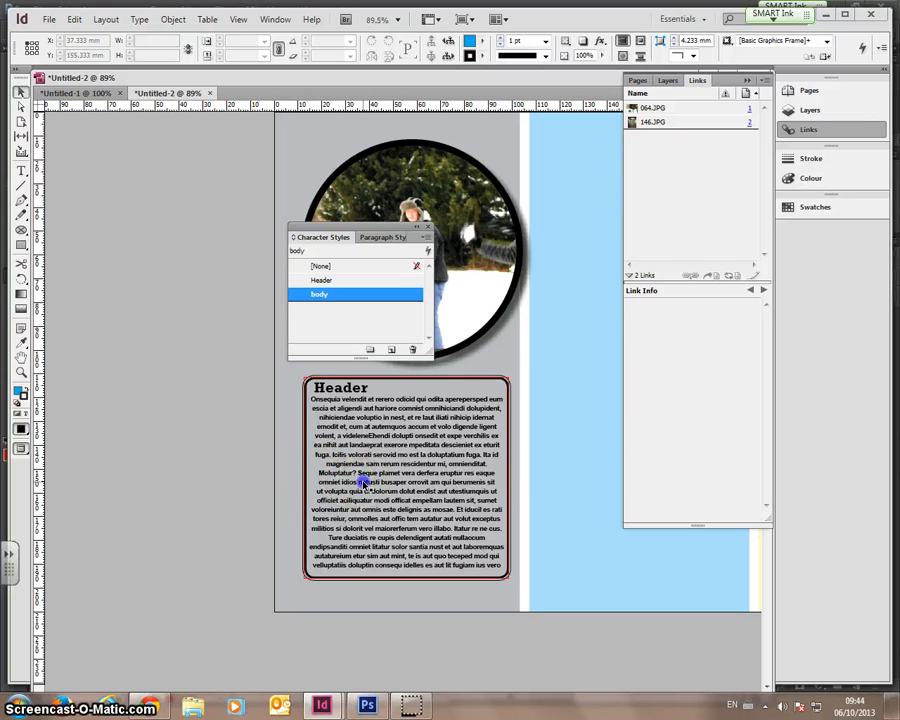
{"action": "left_click_drag", "start_coordinate": [510, 477], "coordinate": [494, 477]}
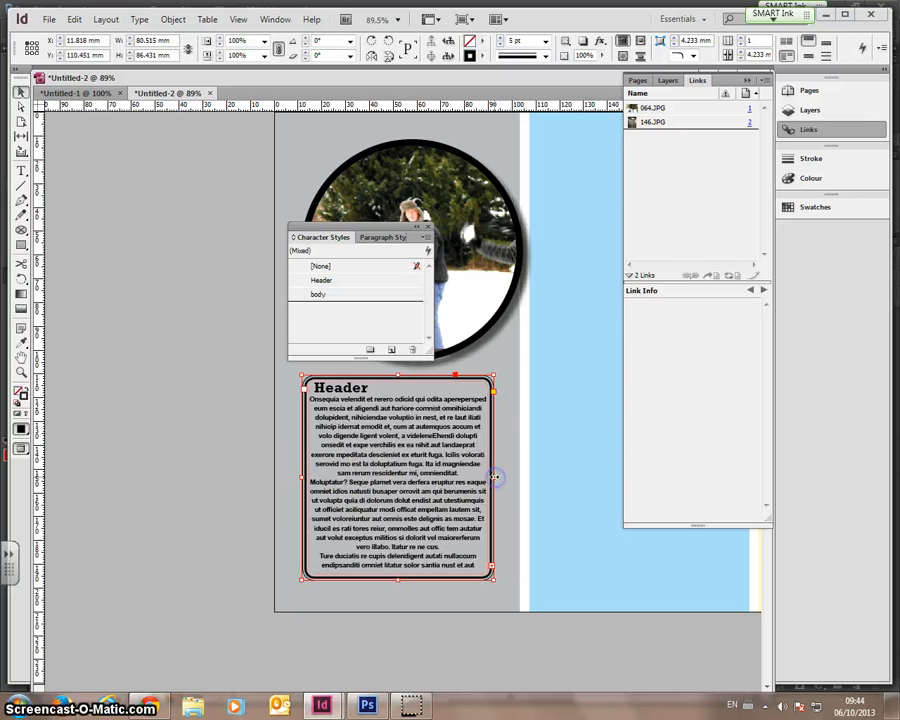
{"action": "left_click", "coordinate": [534, 481]}
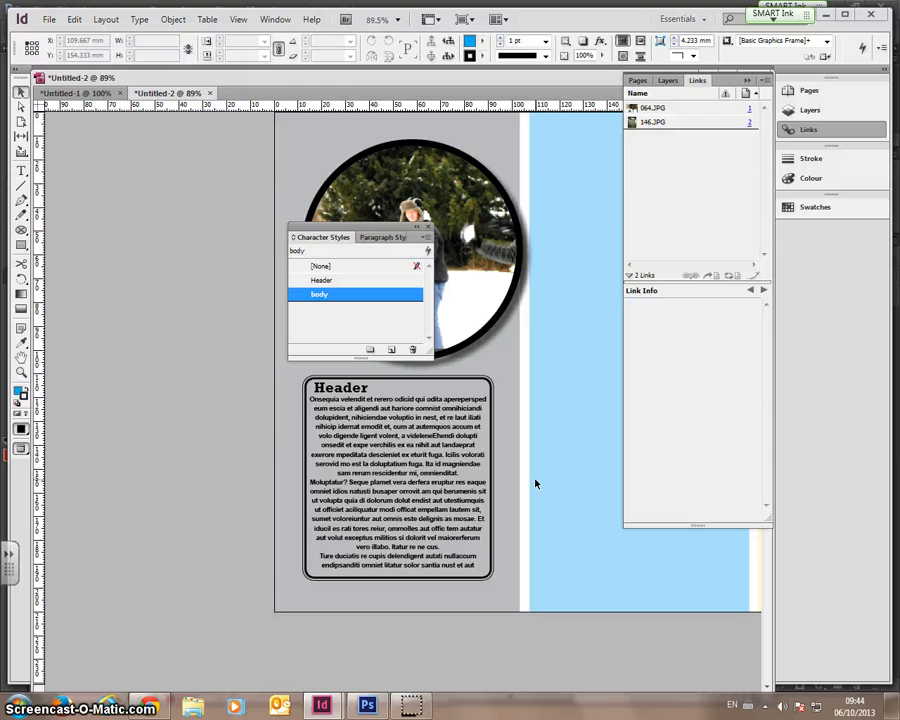
{"action": "left_click", "coordinate": [21, 452]}
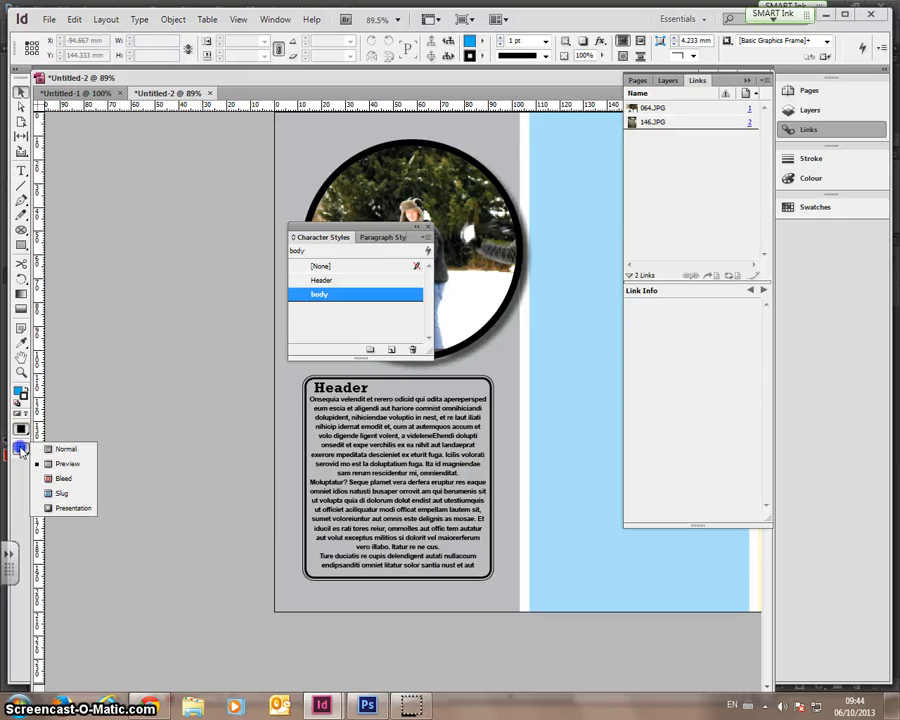
{"action": "left_click", "coordinate": [42, 450]}
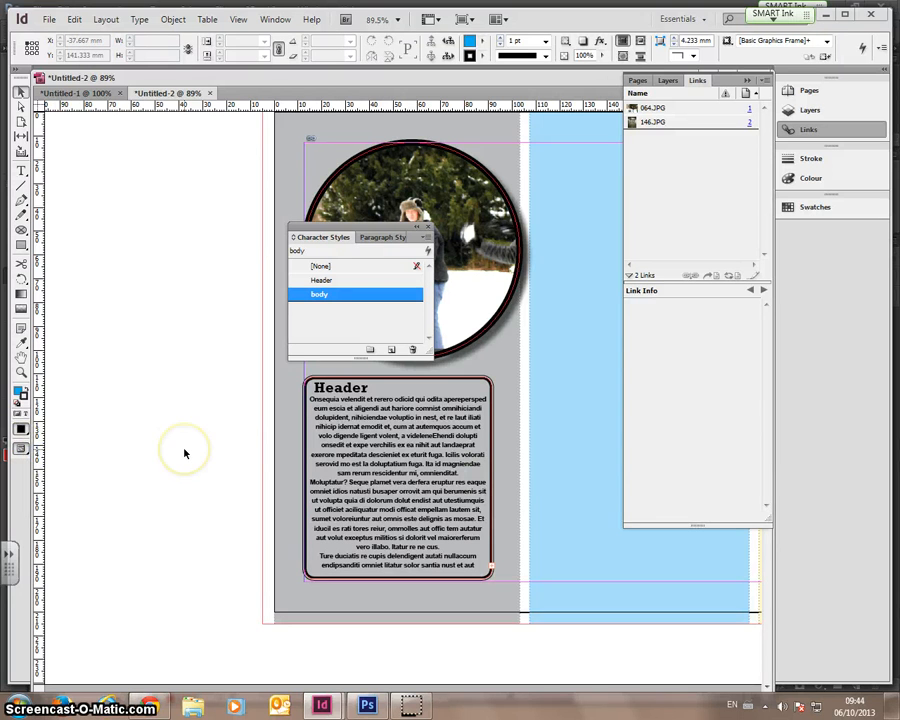
- Show the baseline grid from View > Grids & Guides
{"action": "scroll", "coordinate": [184, 452], "scroll_direction": "down", "scroll_amount": 1}
{"action": "scroll", "coordinate": [178, 430], "scroll_direction": "up", "scroll_amount": 3}
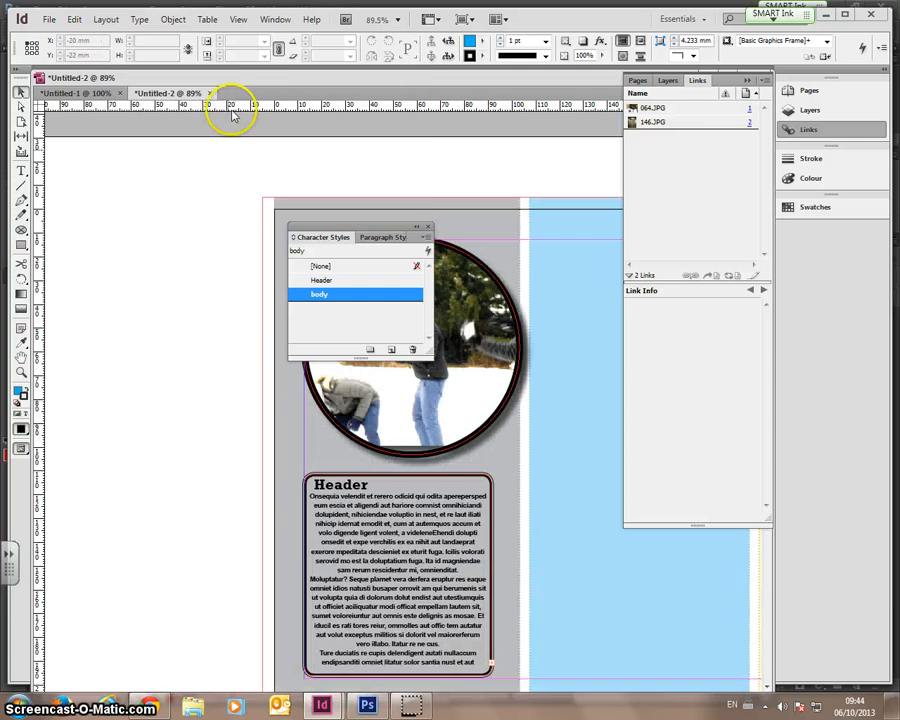
{"action": "left_click", "coordinate": [238, 20]}
{"action": "left_click", "coordinate": [258, 288]}
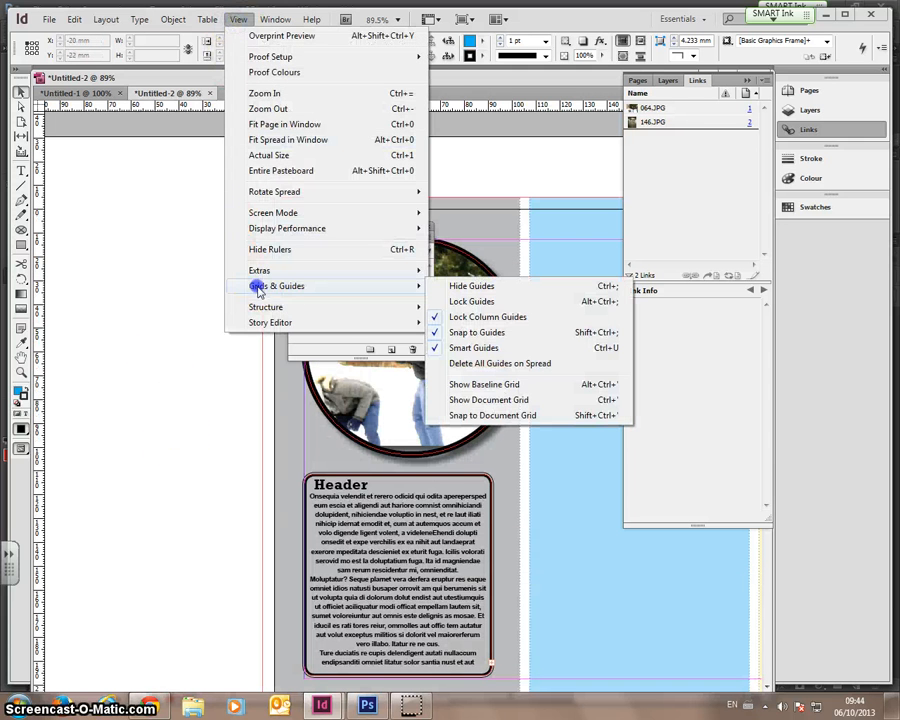
{"action": "left_click", "coordinate": [485, 388]}
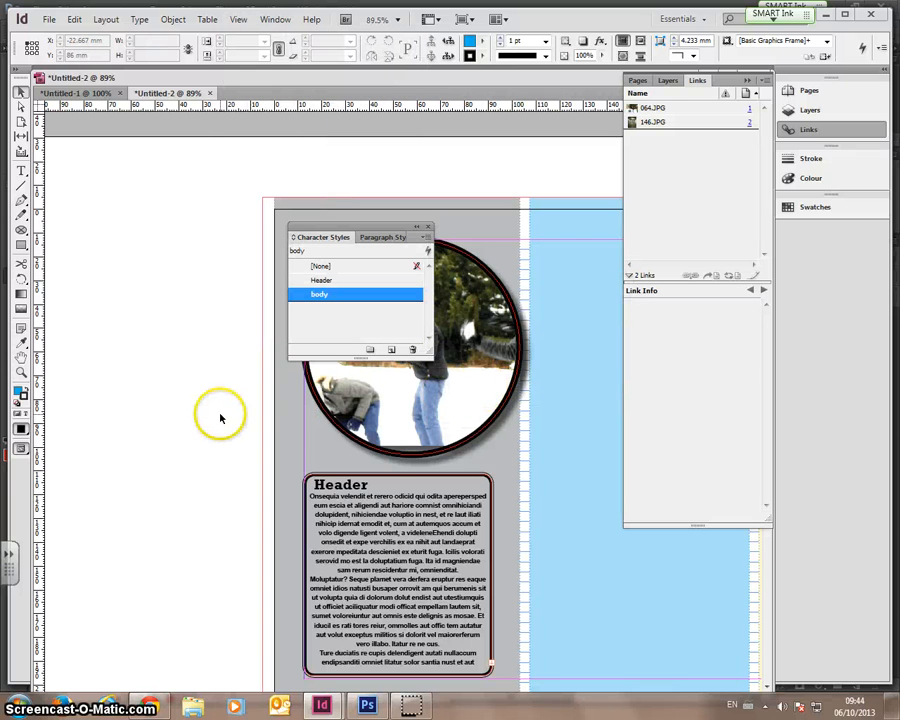
- Turn on Snap to Document Grid and stretch the frame's top up toward the photo
{"action": "left_click", "coordinate": [404, 488]}
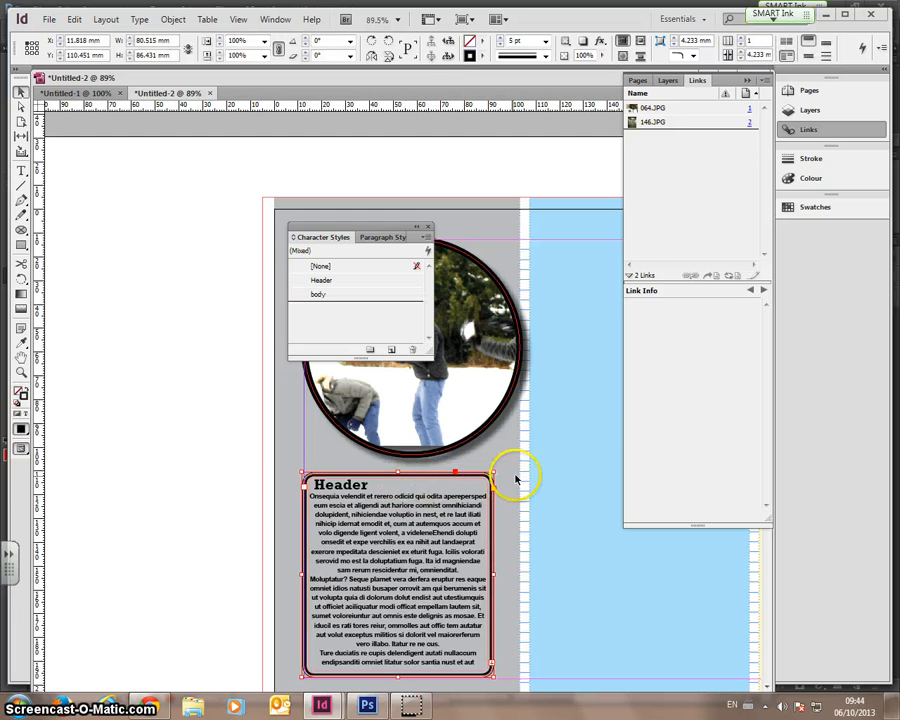
{"action": "left_click", "coordinate": [236, 20]}
{"action": "mouse_move", "coordinate": [257, 285]}
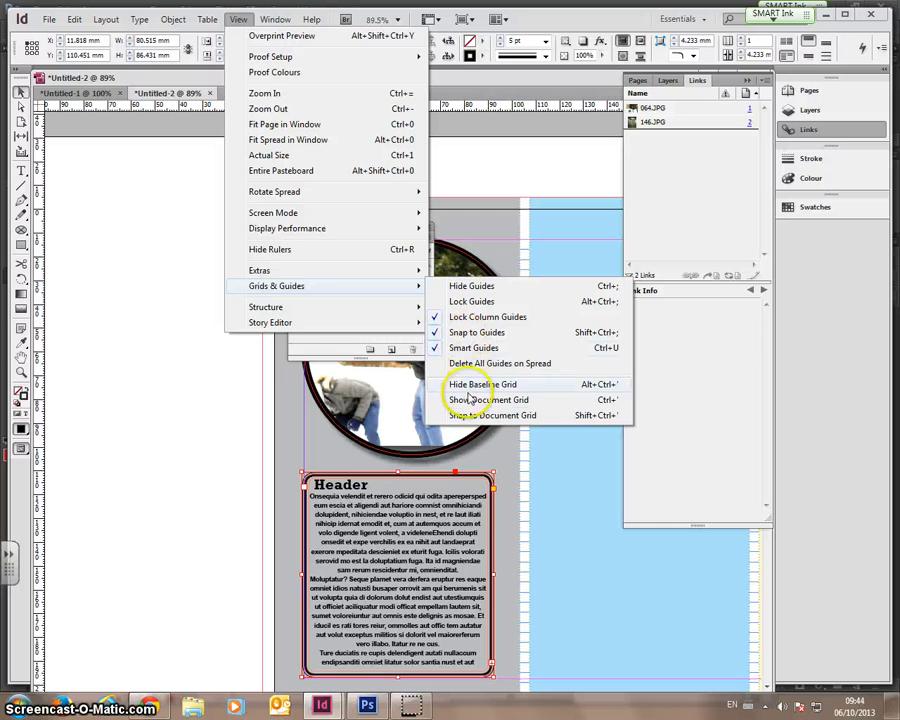
{"action": "left_click", "coordinate": [468, 418]}
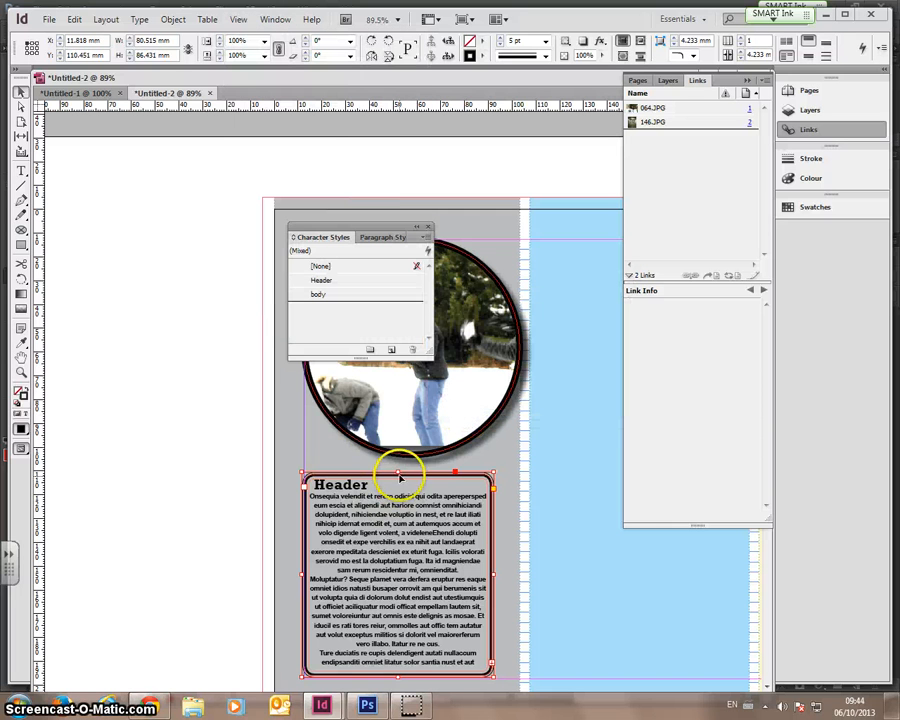
{"action": "left_click_drag", "start_coordinate": [450, 487], "coordinate": [399, 466]}
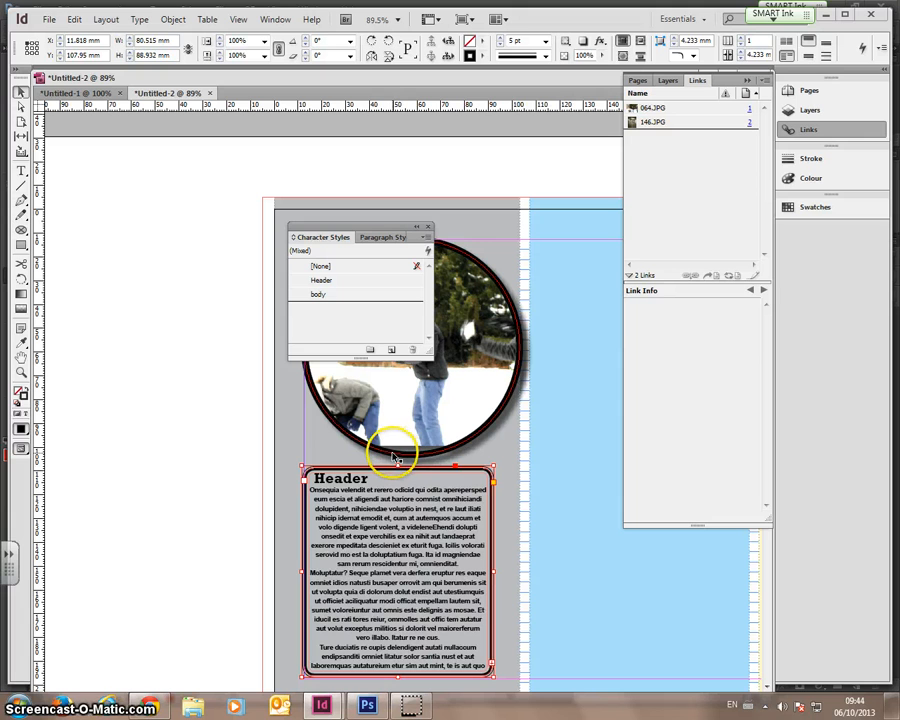
{"action": "left_click", "coordinate": [203, 432]}
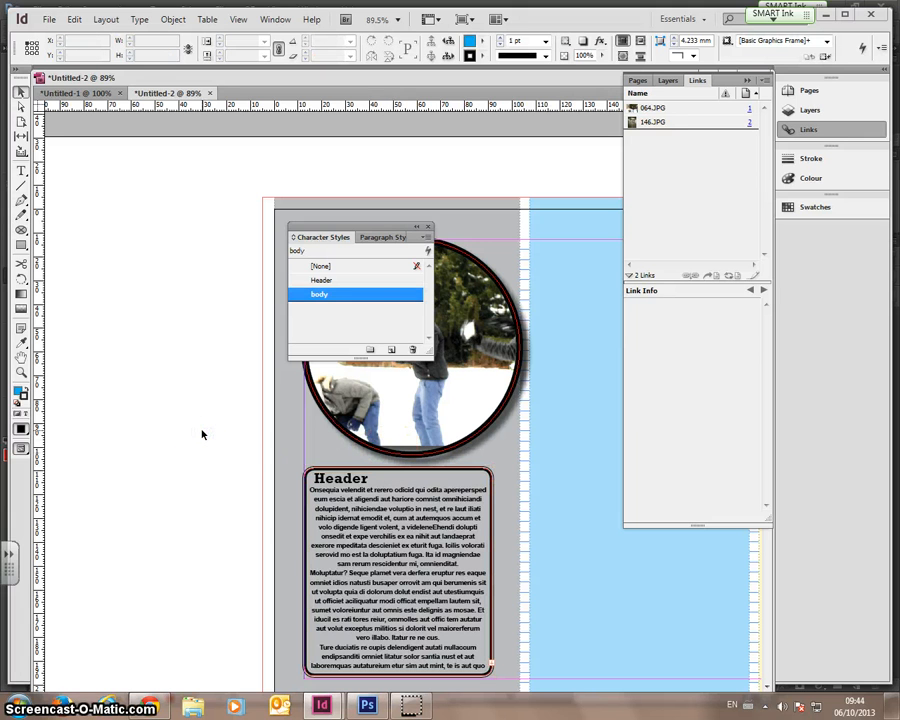